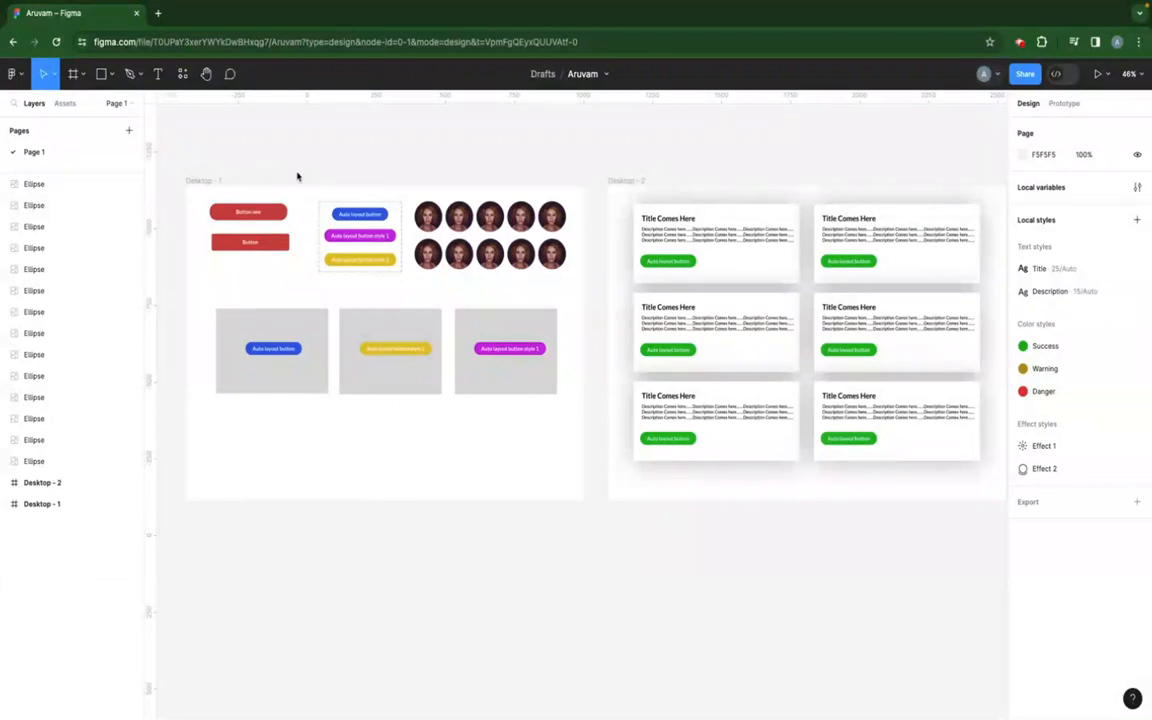
Add a new page to the file and name it Prototype
left_click(625, 181)
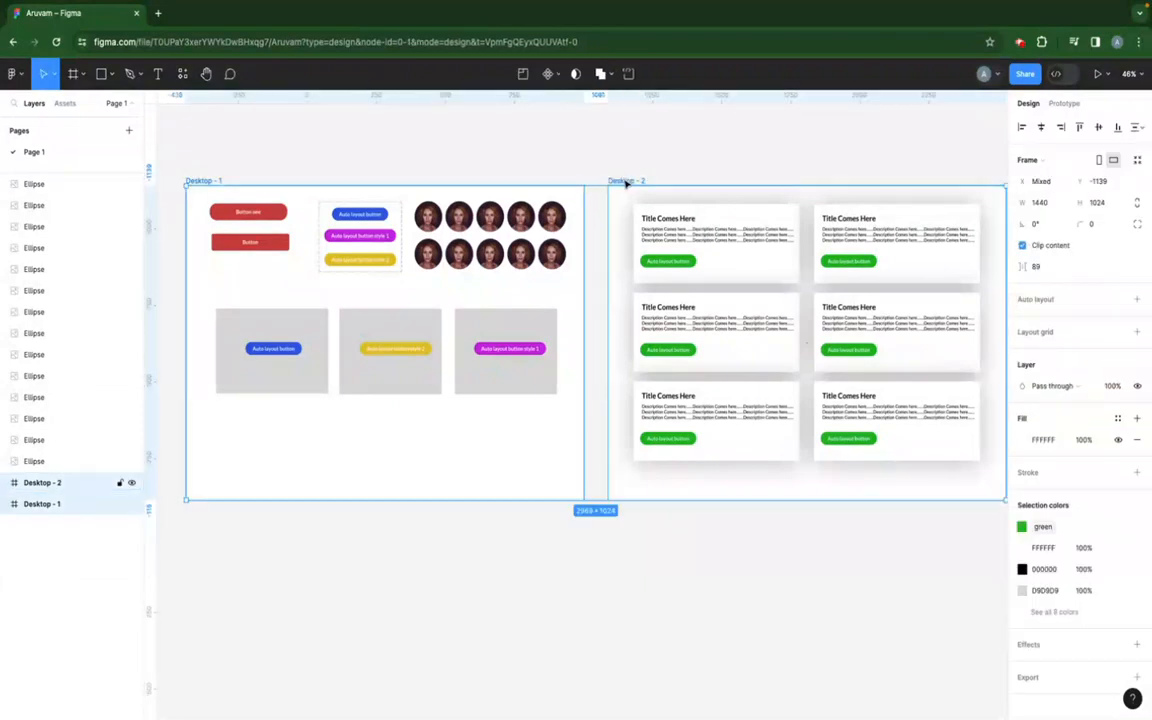
left_click(175, 124)
left_click(129, 131)
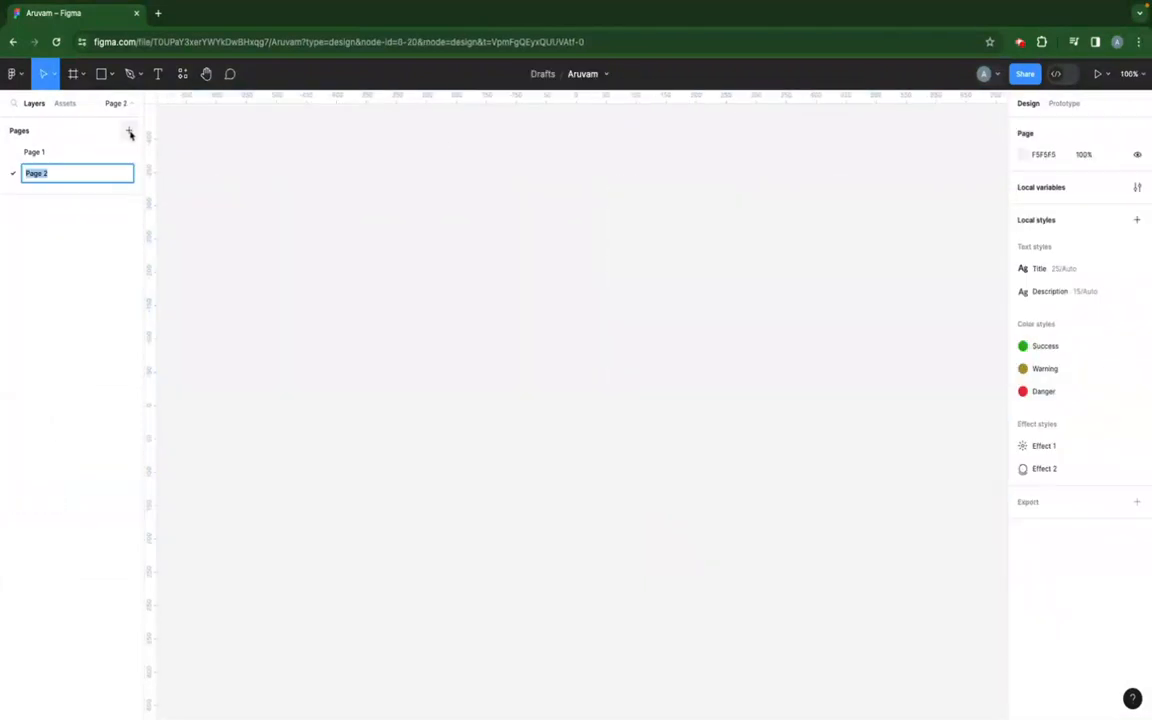
left_click(270, 221)
double_click(37, 174)
type("P")
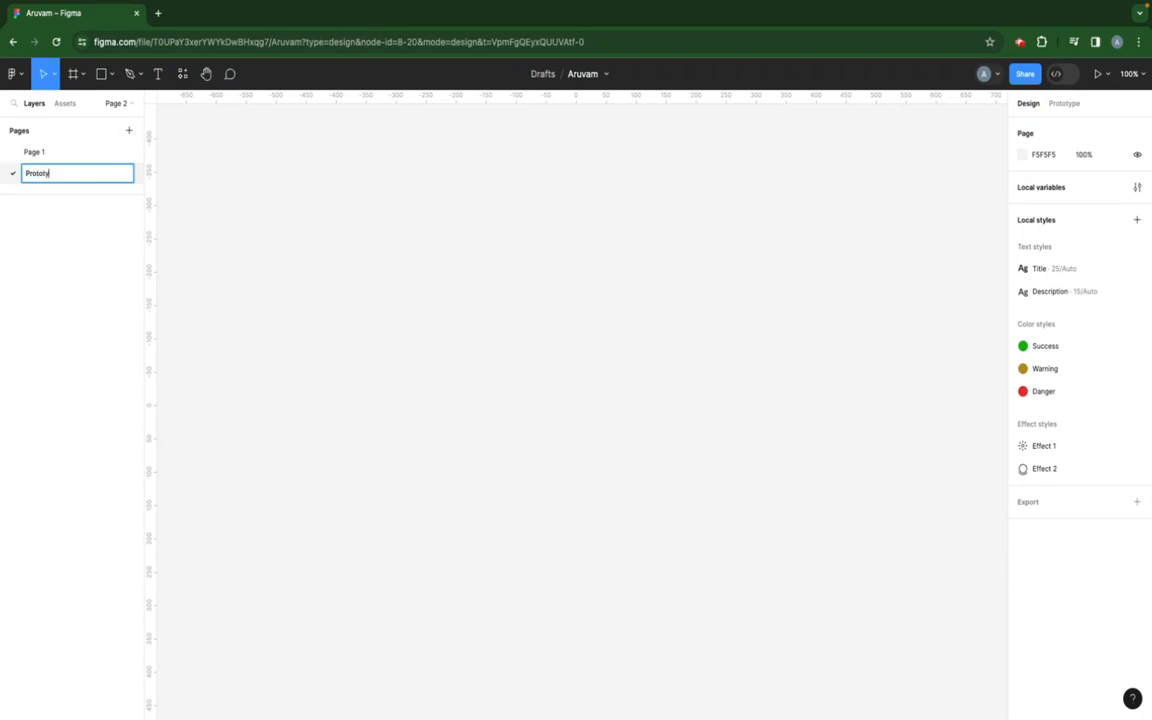
type("rototype")
key("Return")
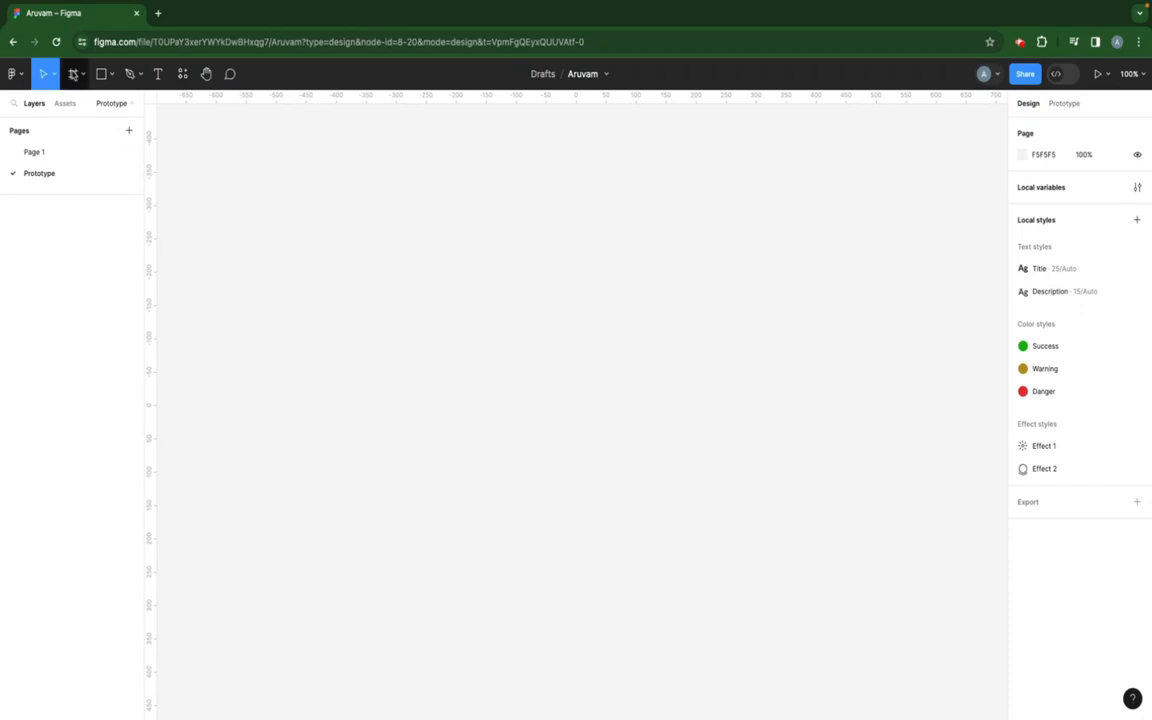
Create a 1440 × 1024 Desktop frame on the Prototype page and rename it Login
left_click(74, 73)
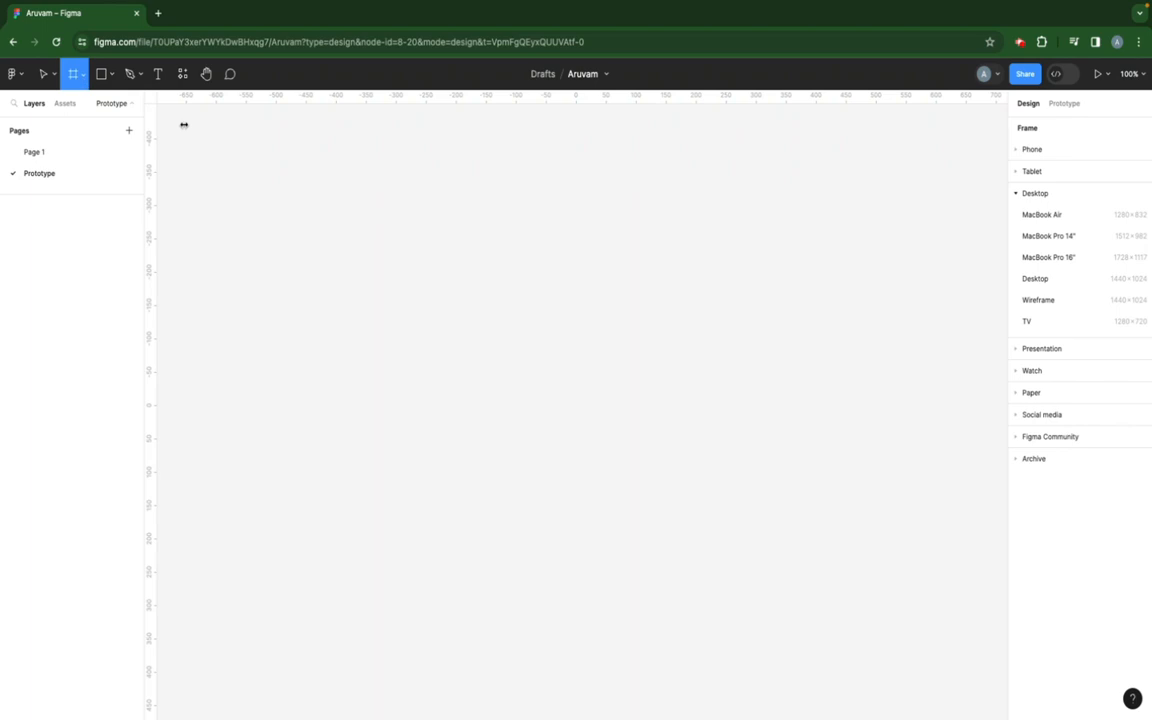
left_click(1035, 282)
scroll(330, 235, "up", 1)
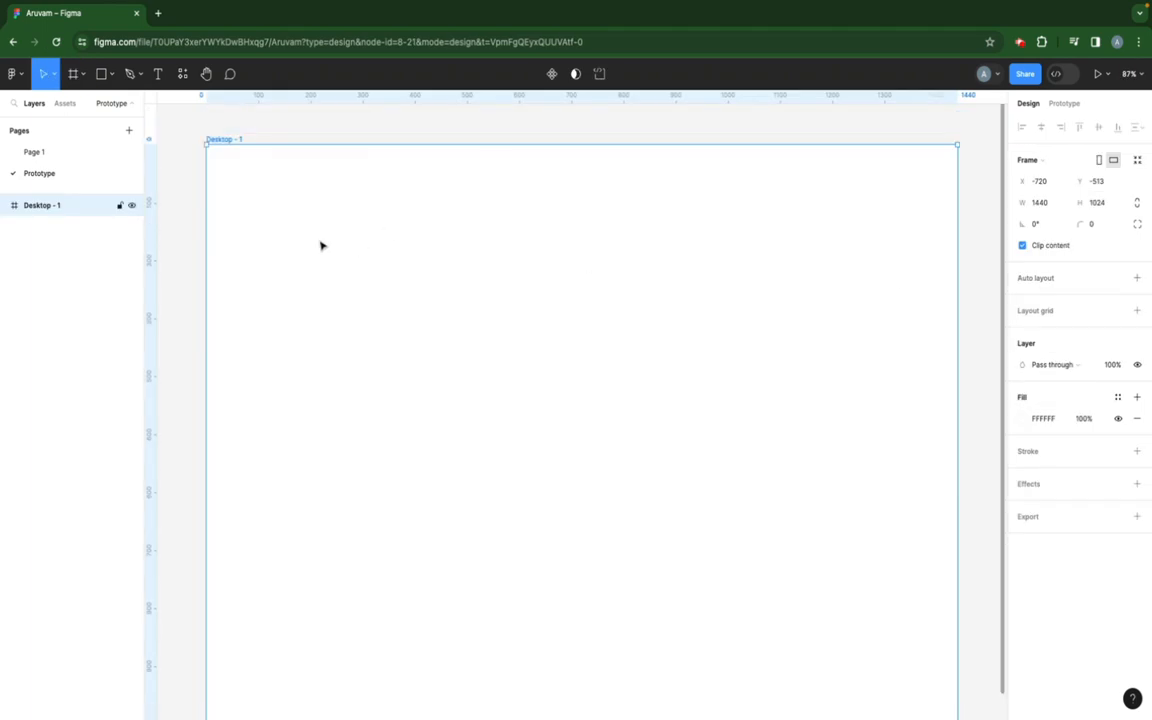
double_click(223, 139)
type("Login")
key("Return")
scroll(370, 193, "down", 5)
scroll(321, 224, "up", 2)
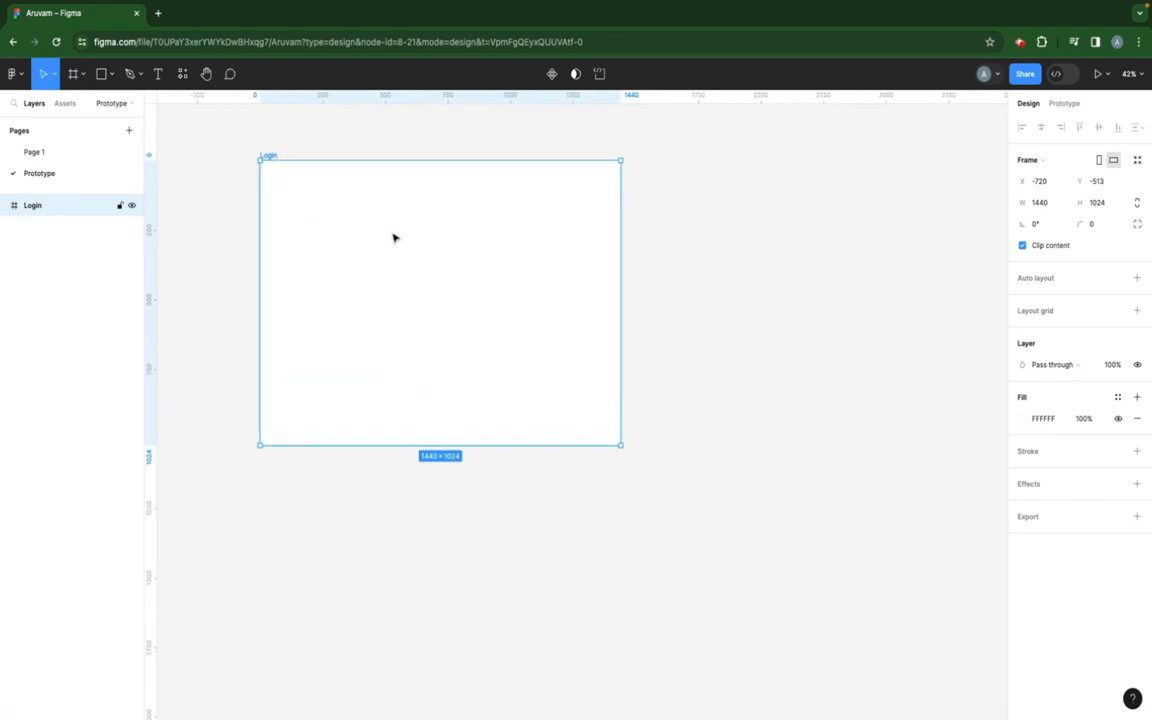
Draw a rectangle about 537 × 767 inside the Login frame and centre it horizontally in the frame
left_click(101, 73)
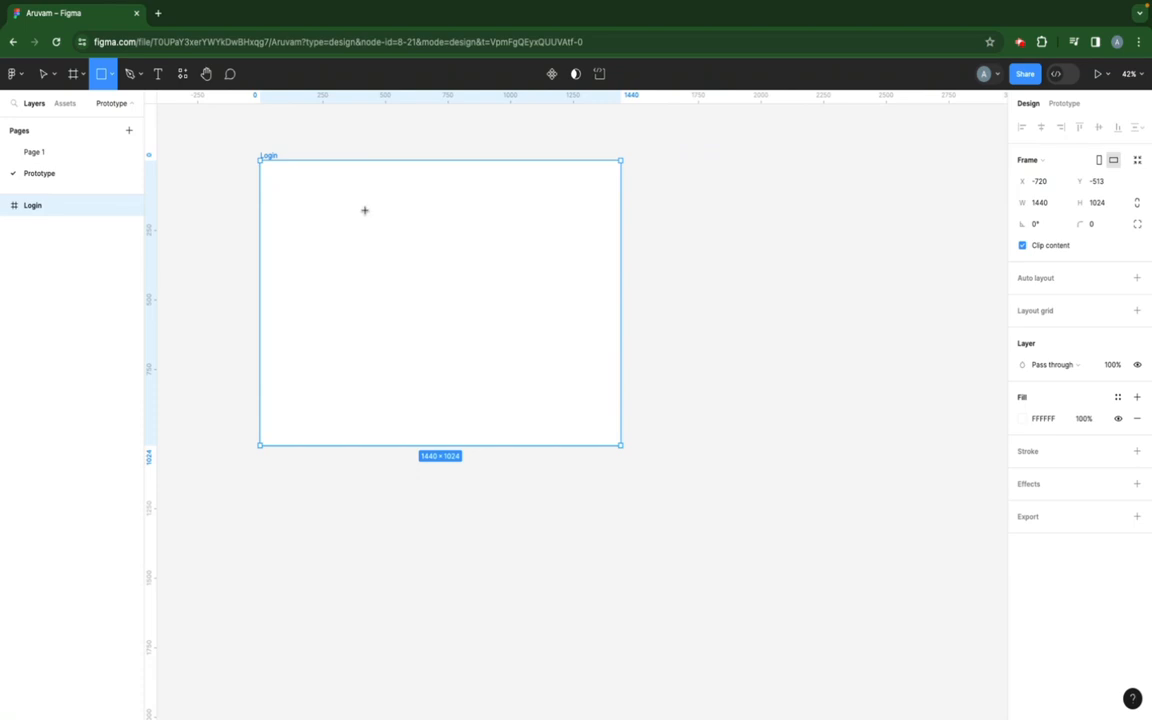
mouse_move(369, 188)
left_mouse_down()
mouse_move(530, 383)
mouse_move(504, 405)
left_mouse_up()
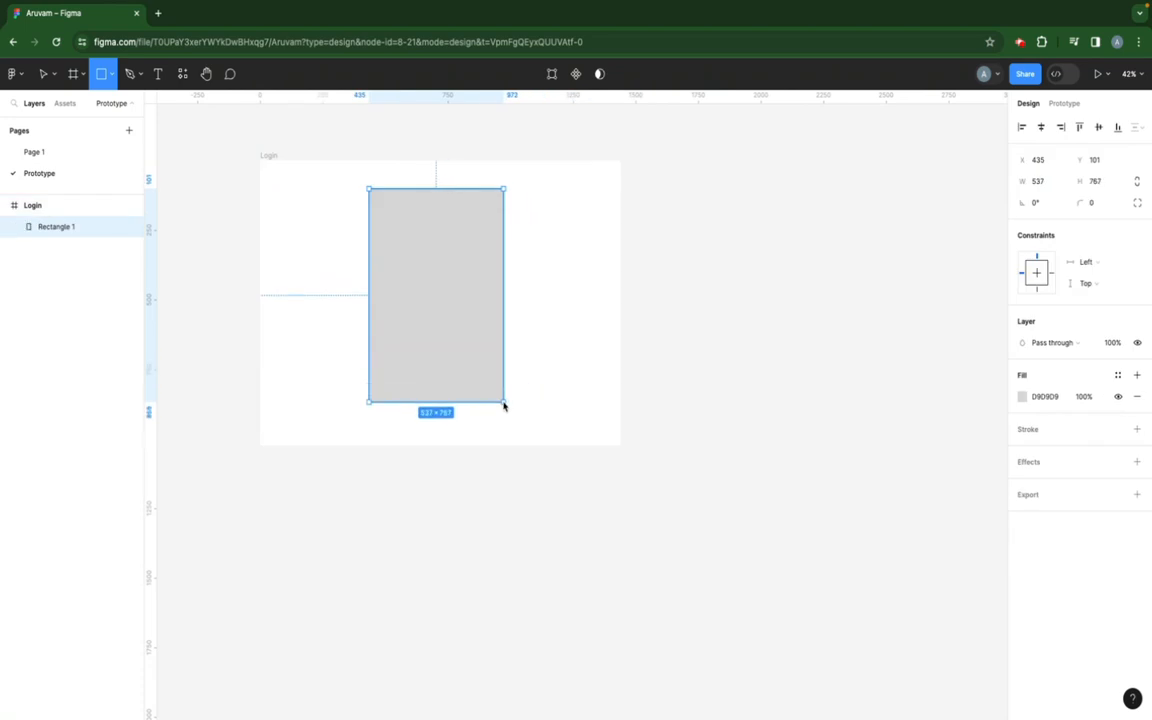
left_click(1041, 127)
Give the rectangle a corner radius of 10 and the blue document colour 285CE2 as its fill
left_click(1105, 206)
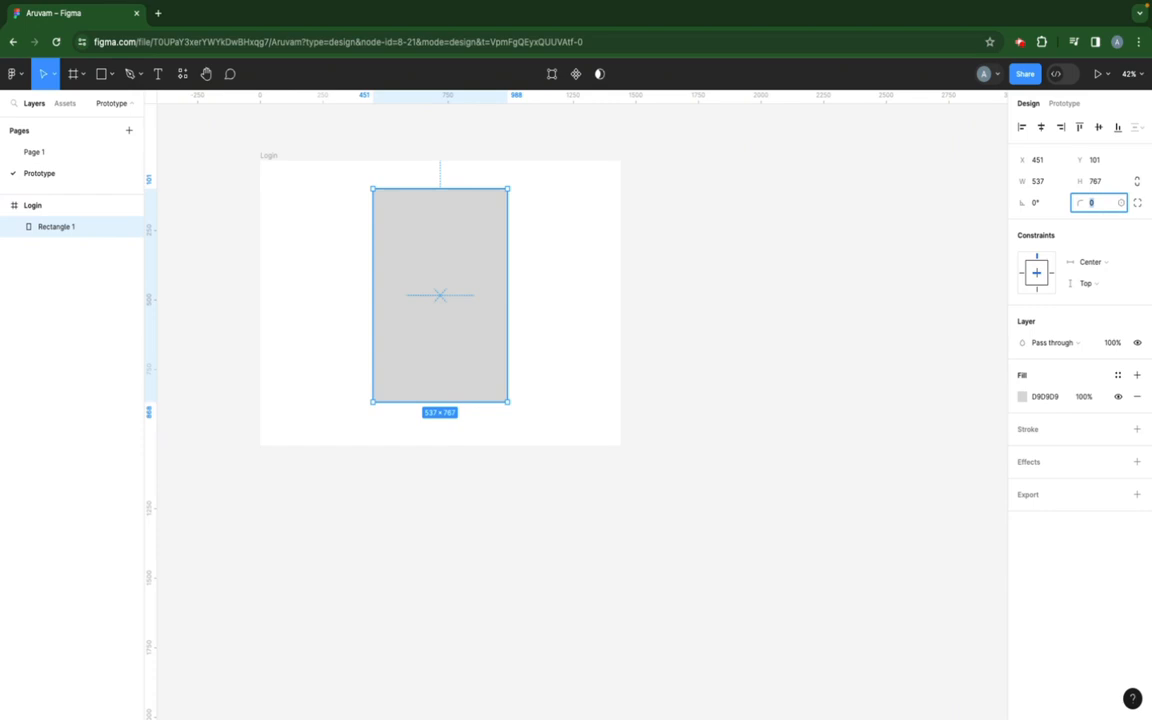
type("10")
key("Return")
left_click(1022, 397)
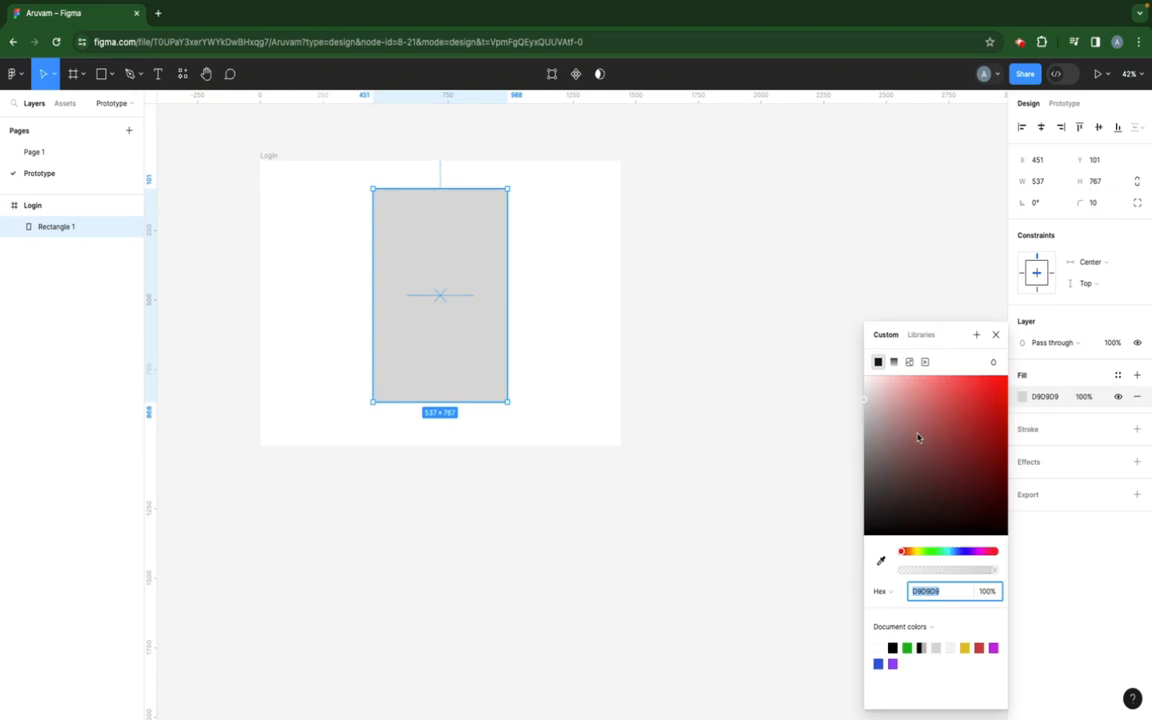
left_click(878, 664)
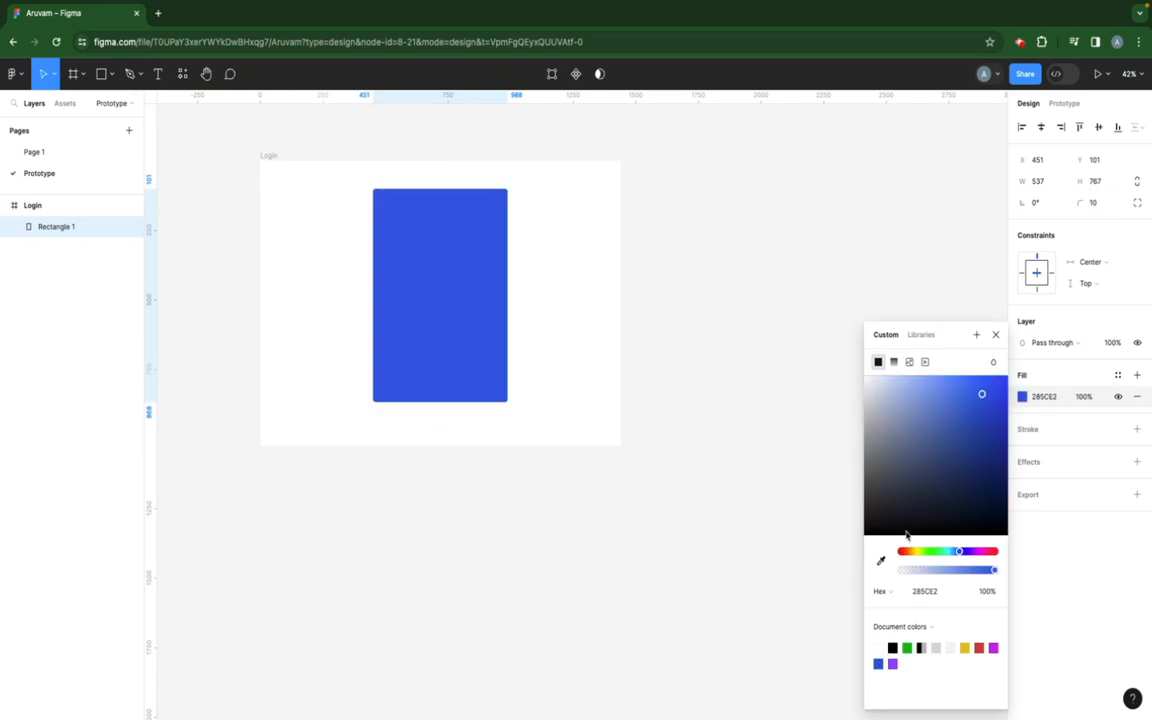
left_click(996, 335)
left_click(838, 326)
Place an instance of Component 1 near the bottom of the blue rectangle and switch its Property 1 to style 2
scroll(427, 388, "up", 5)
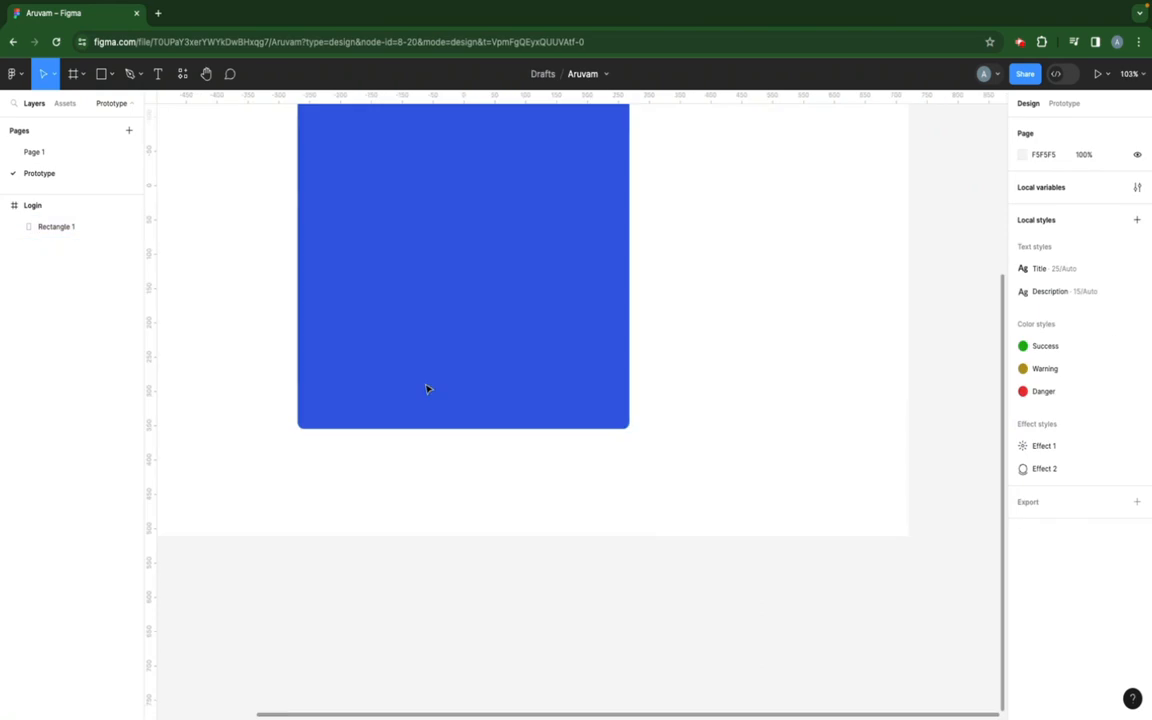
scroll(421, 378, "up", 1)
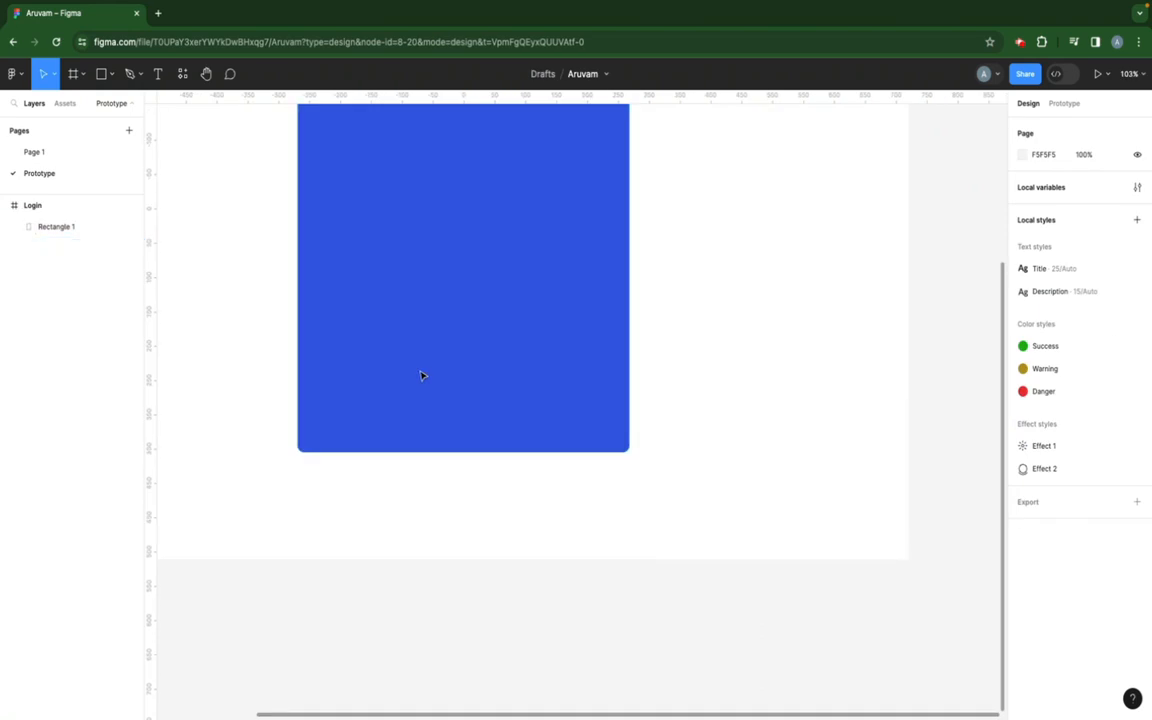
left_click(62, 104)
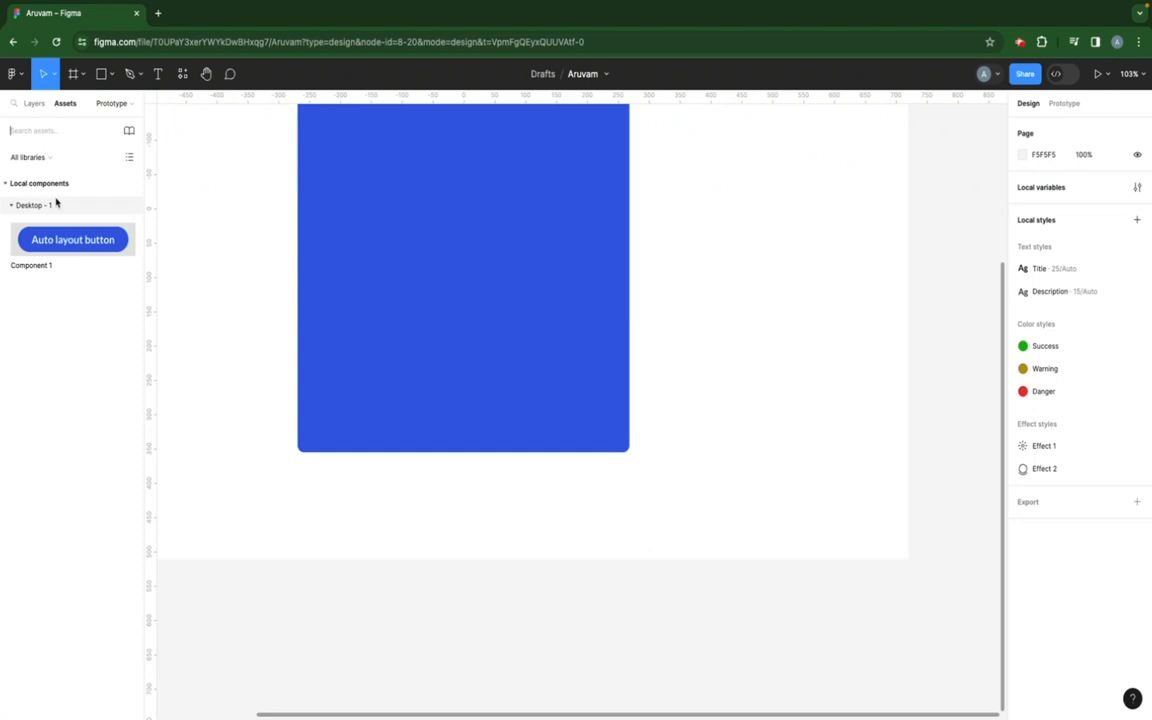
left_click_drag(62, 243, 476, 409)
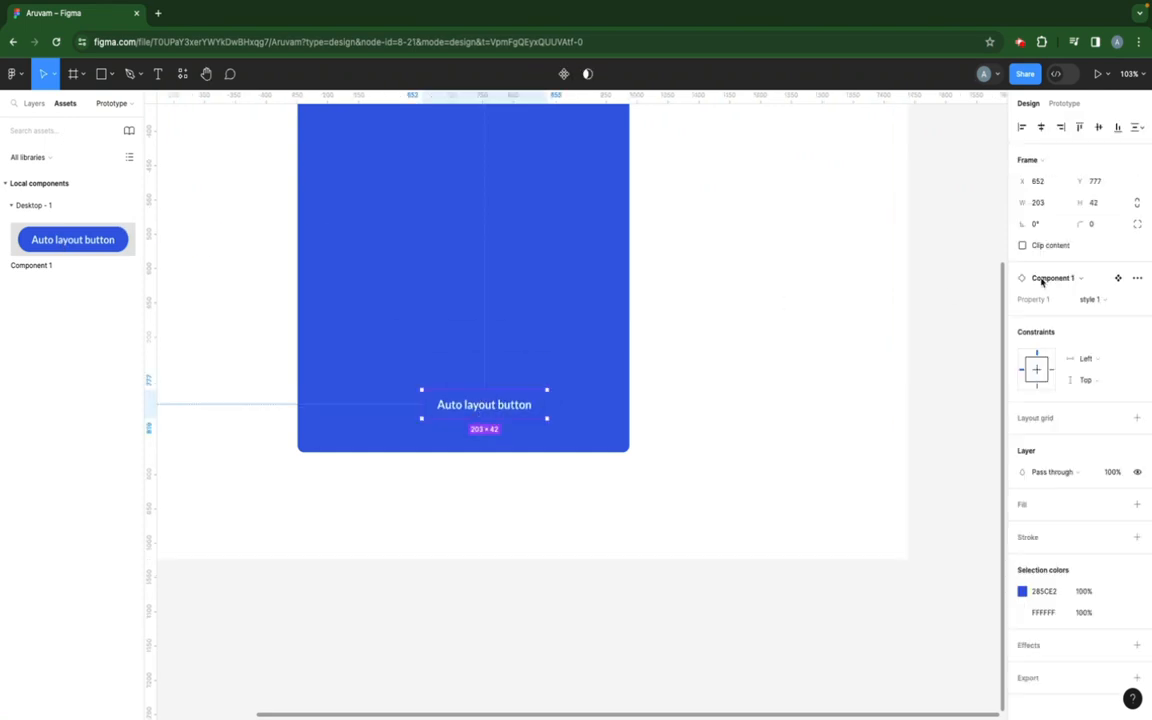
left_click(1084, 300)
left_click(1094, 314)
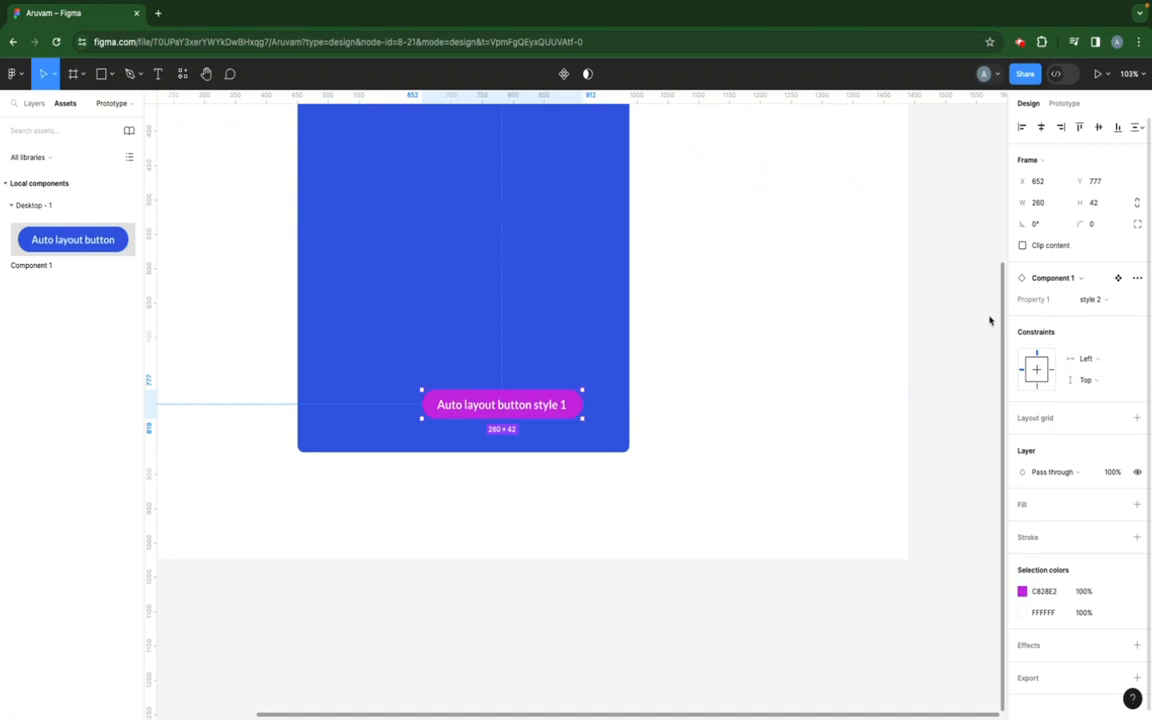
Shift the button instance towards the rectangle's centre and change its text to "Login button"
mouse_move(468, 413)
left_mouse_down()
mouse_move(442, 411)
mouse_move(459, 411)
left_mouse_up()
double_click(459, 411)
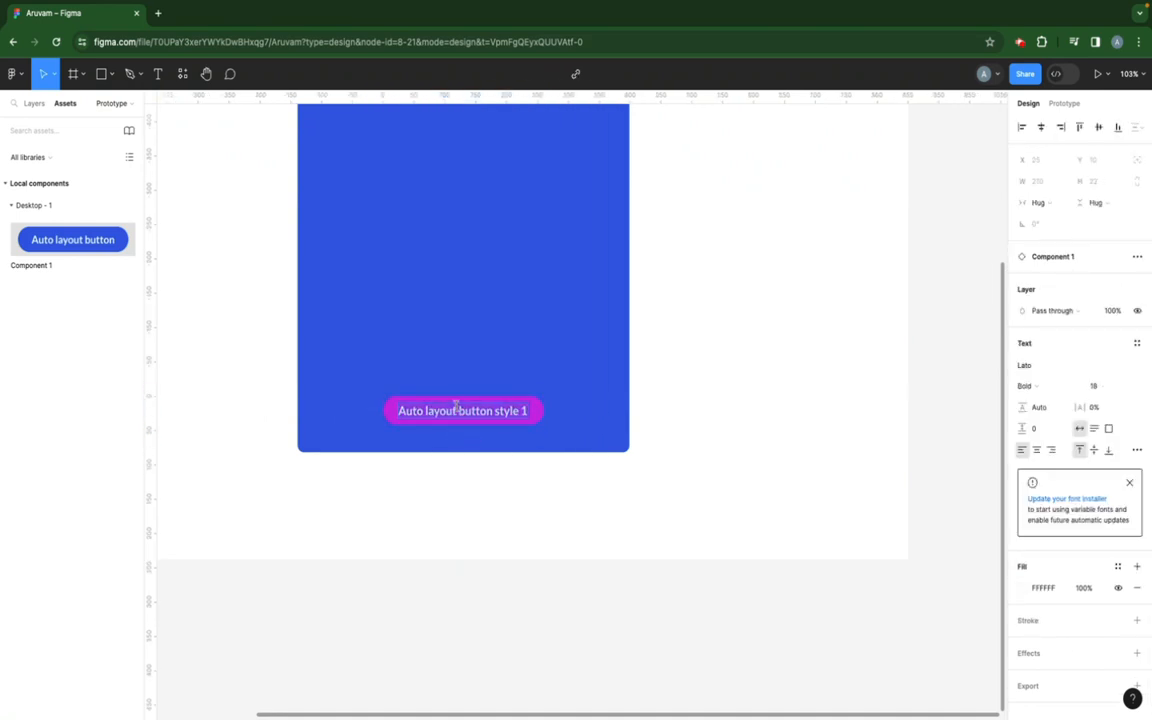
type("Logi")
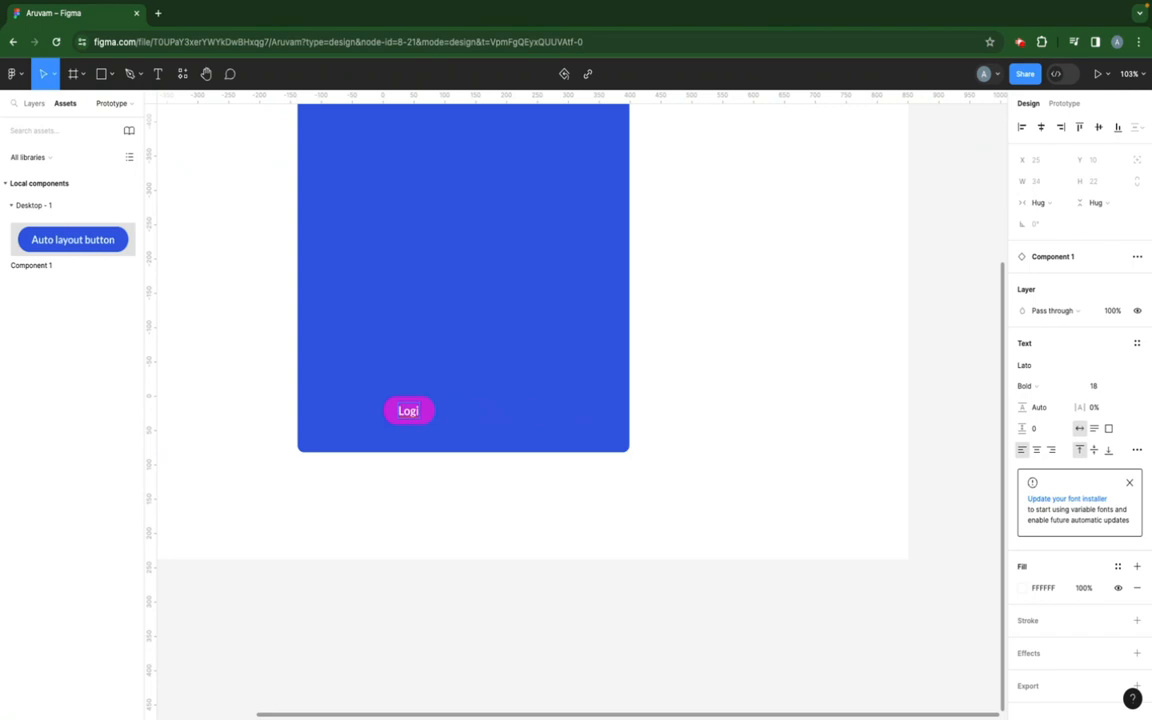
type("n button")
key("Escape")
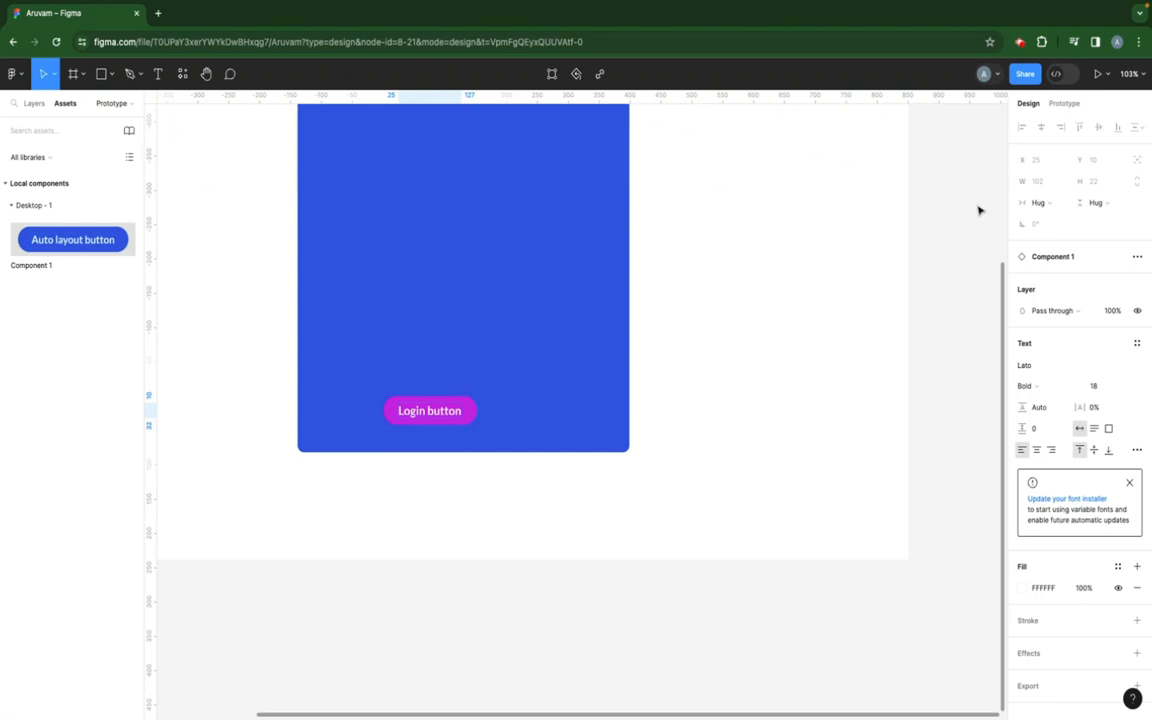
left_click(522, 216)
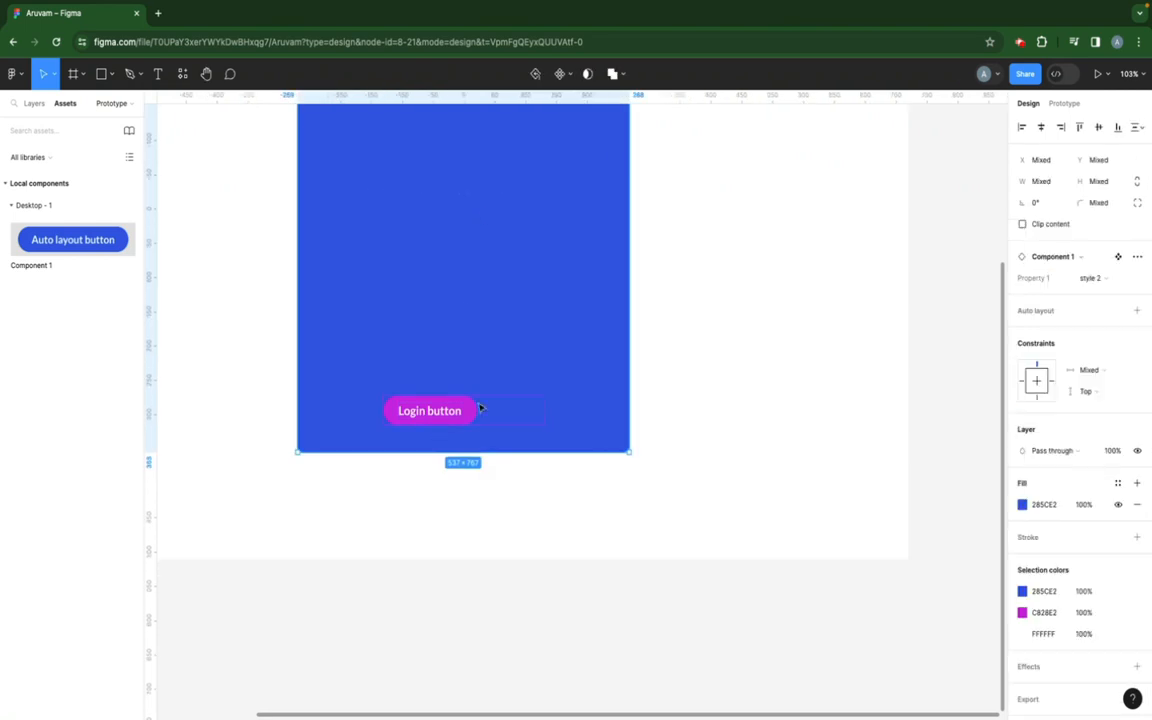
left_click(414, 402)
double_click(461, 300)
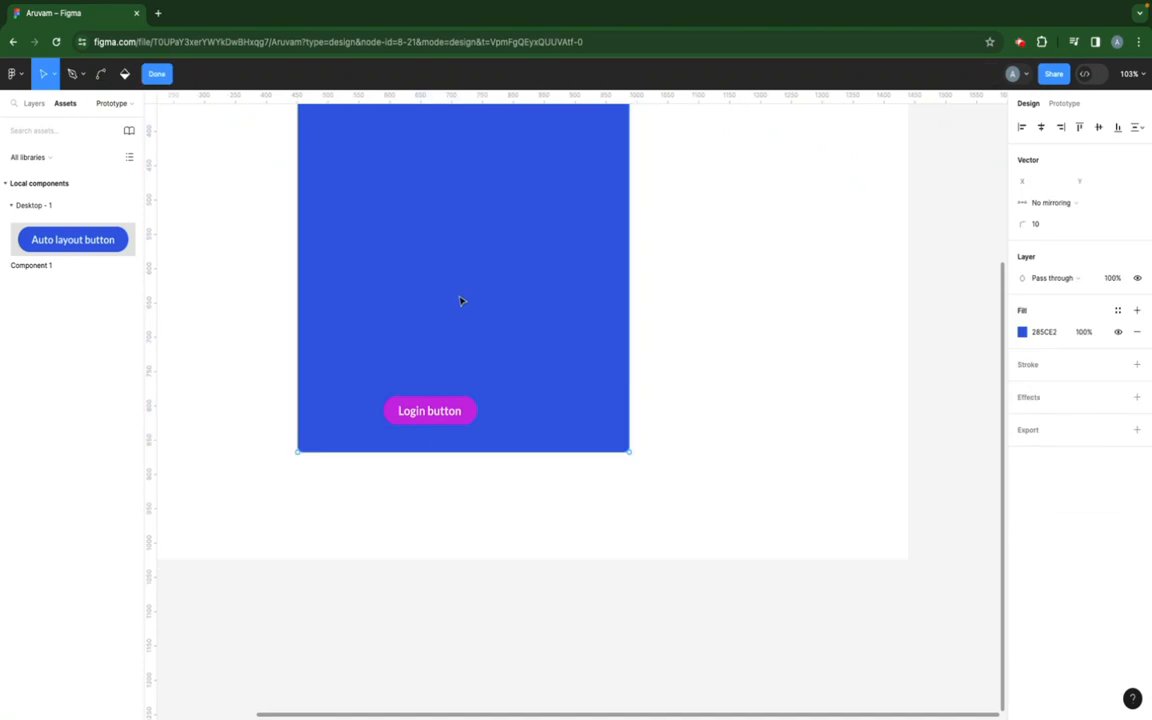
key("Escape")
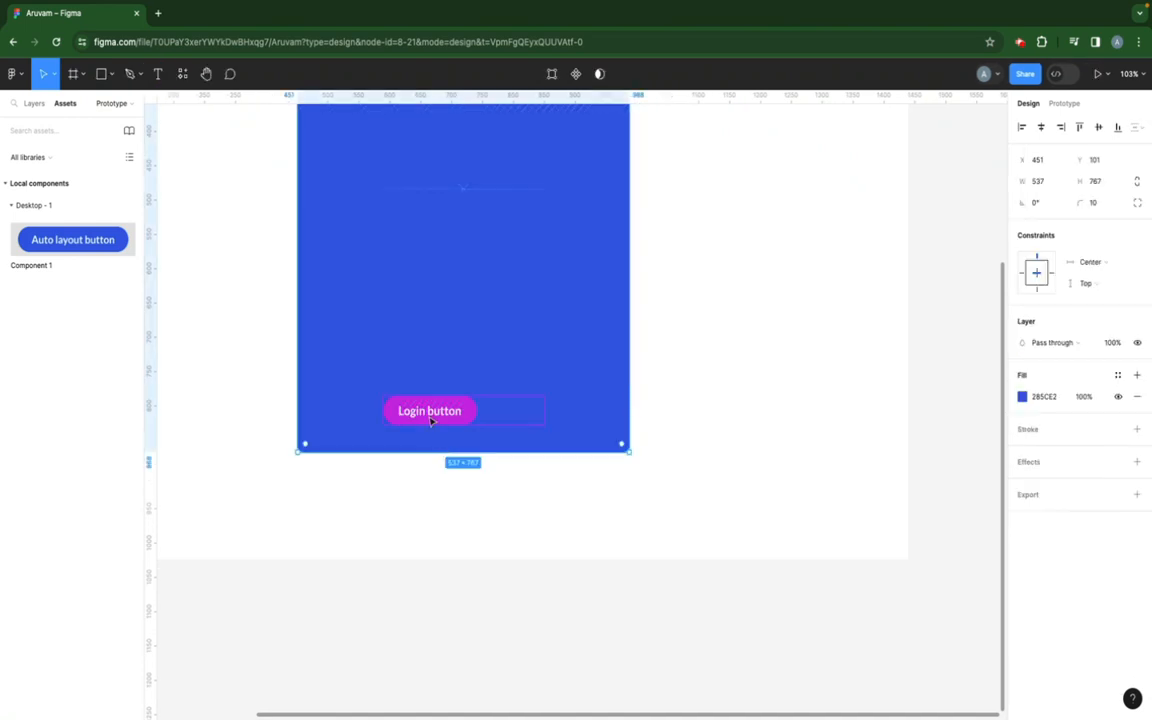
left_click(431, 420, "shift")
left_click(449, 412)
left_click(465, 357)
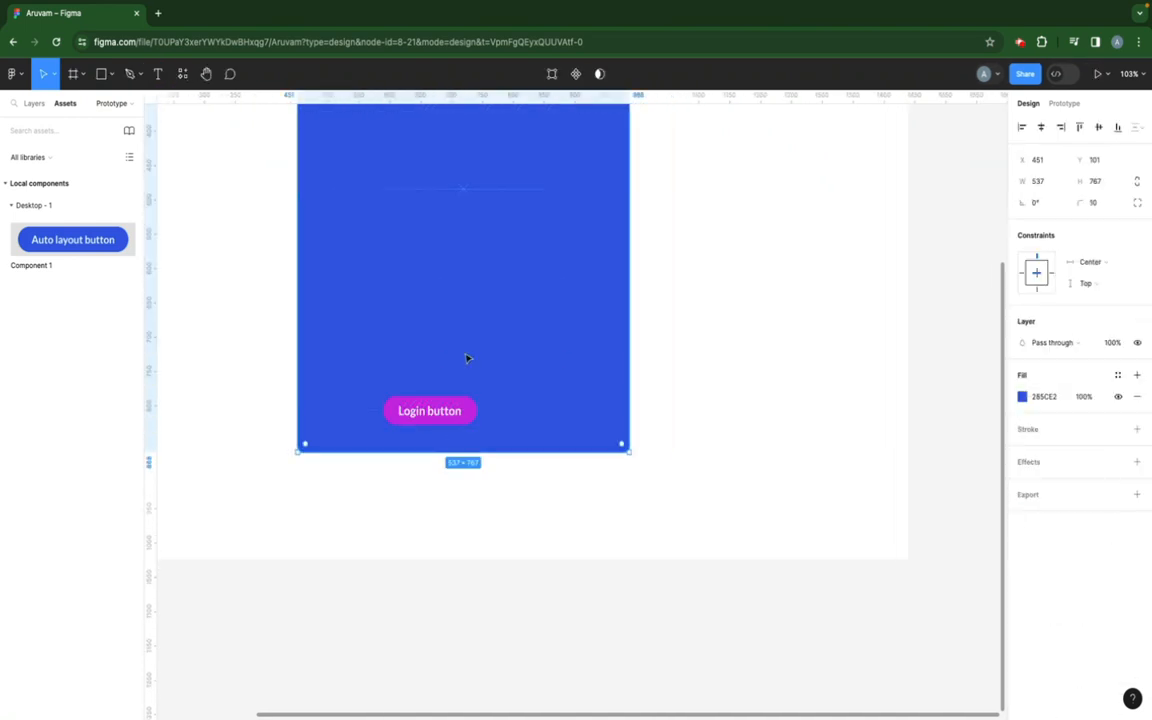
Set the login button's horizontal and vertical constraints to Center and align it to the frame's horizontal centre
left_click(443, 412)
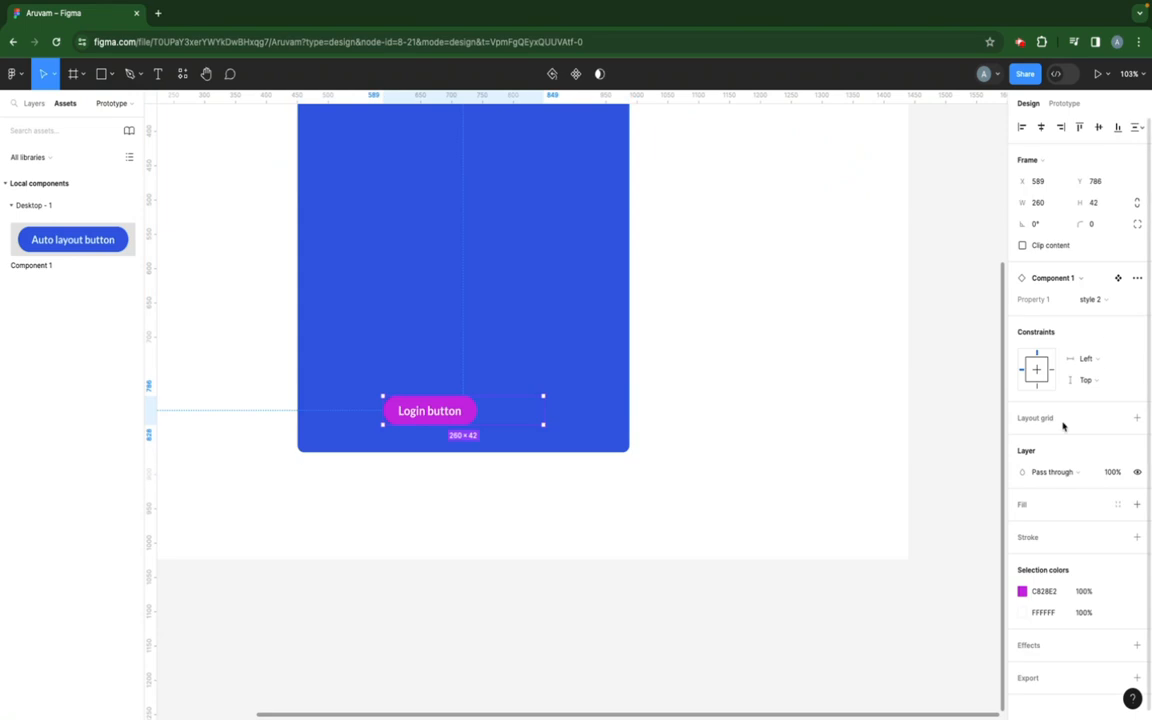
left_click(1036, 370)
left_click(1036, 366)
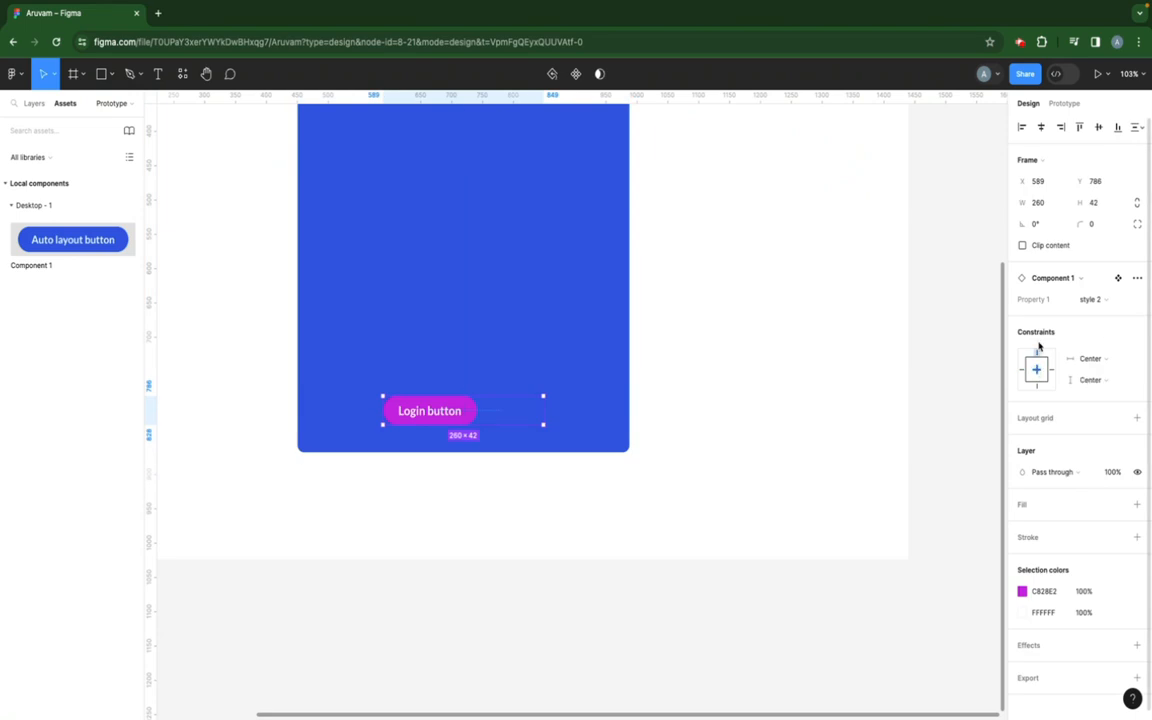
left_click(1042, 131)
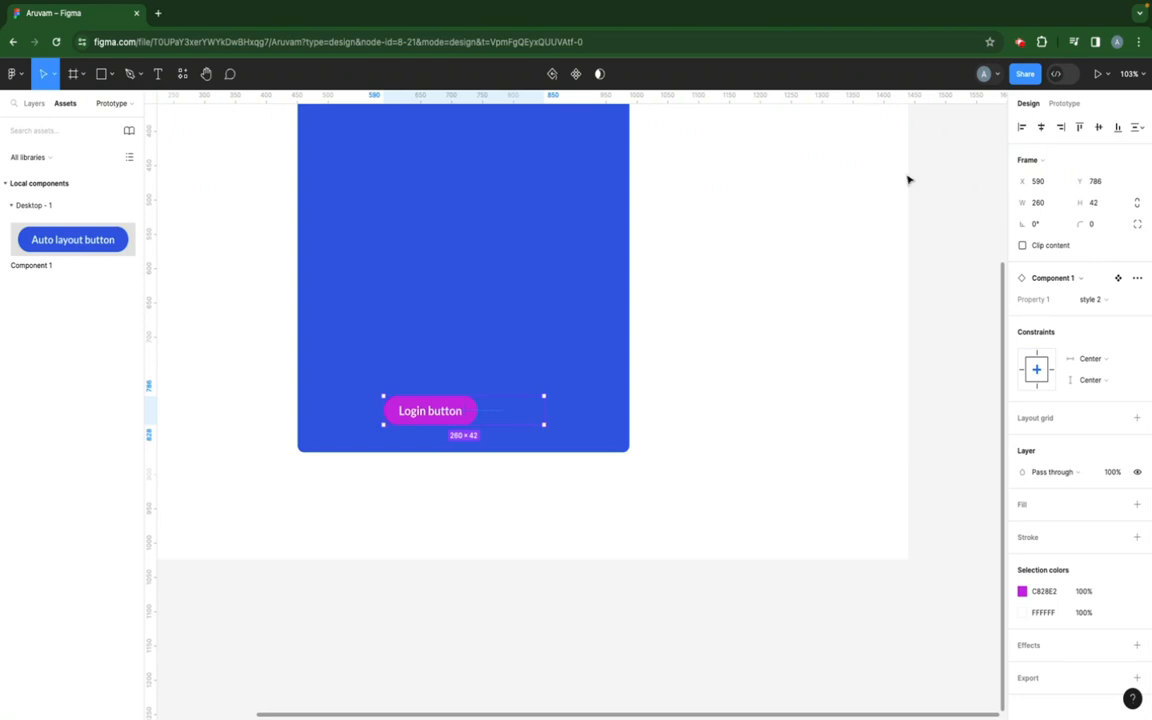
Move the login button instance so its visible pill sits centred across the blue rectangle's width
left_click_drag(427, 413, 460, 411)
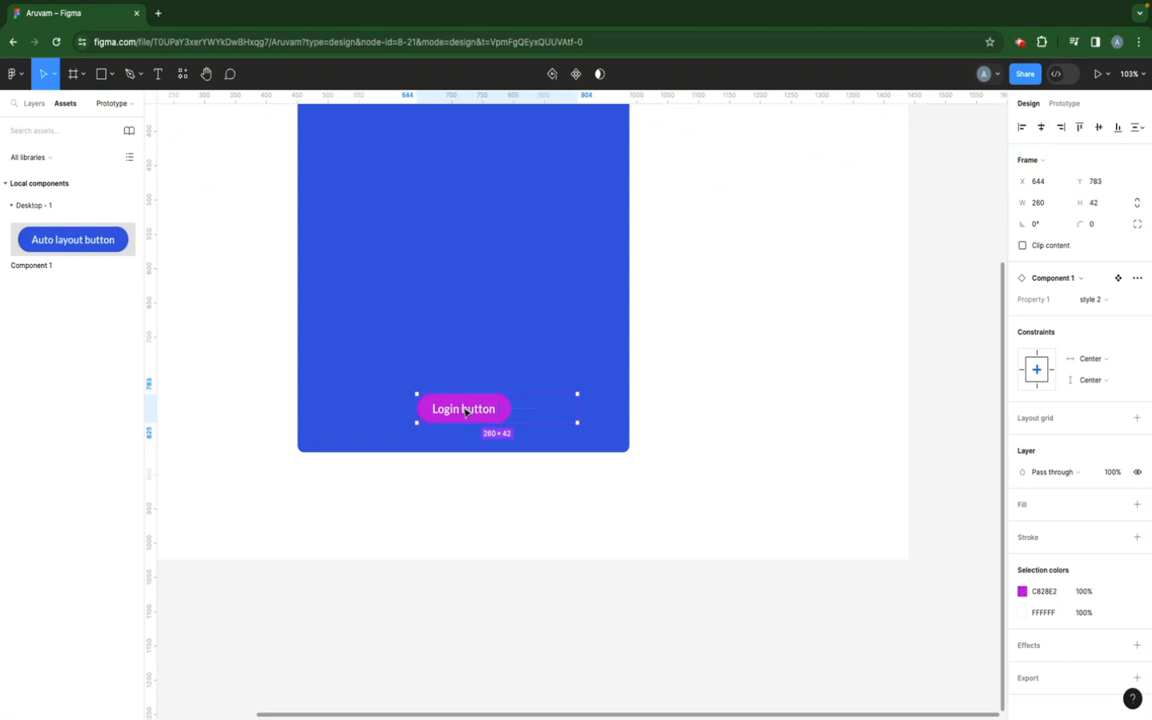
double_click(465, 411)
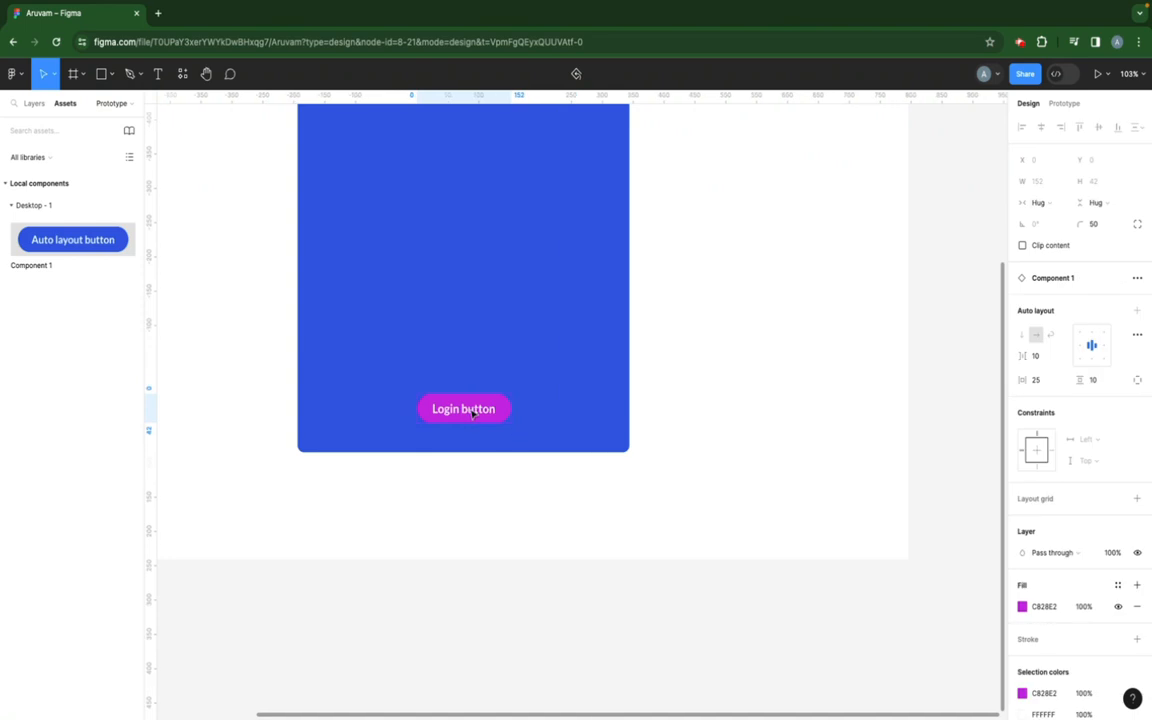
double_click(468, 410)
left_click(432, 342)
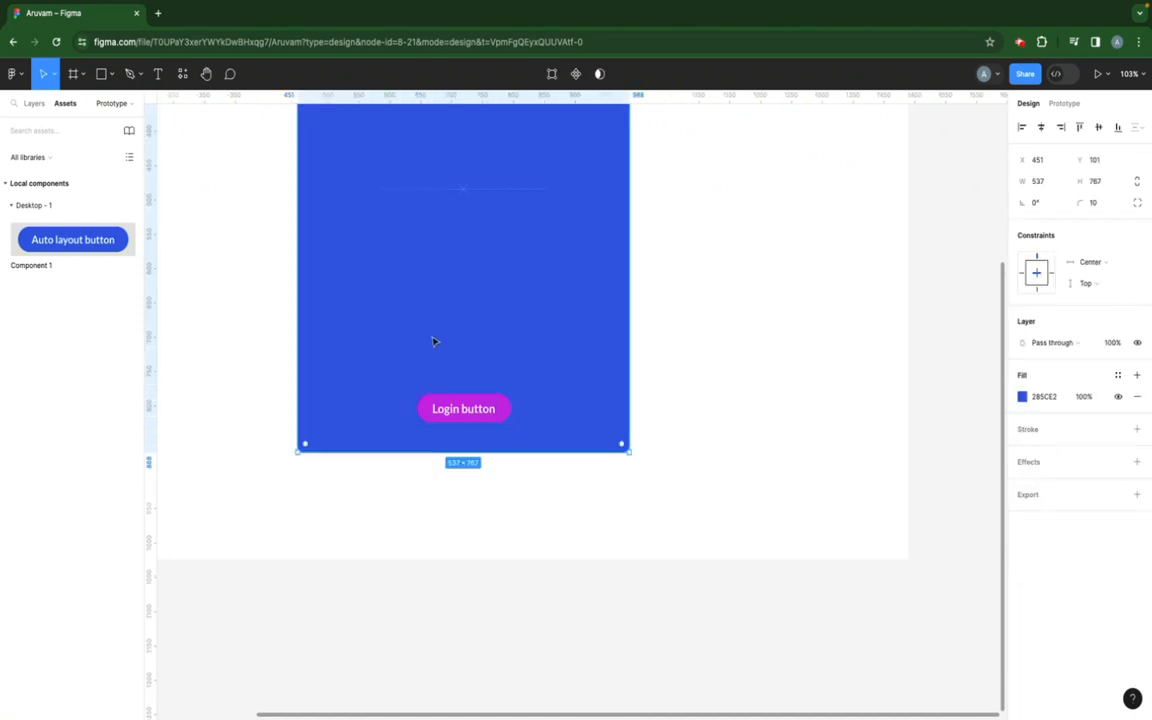
Duplicate the Login frame beside the original and rename the copy "Sign up"
scroll(459, 322, "up", 3)
scroll(388, 326, "down", 5)
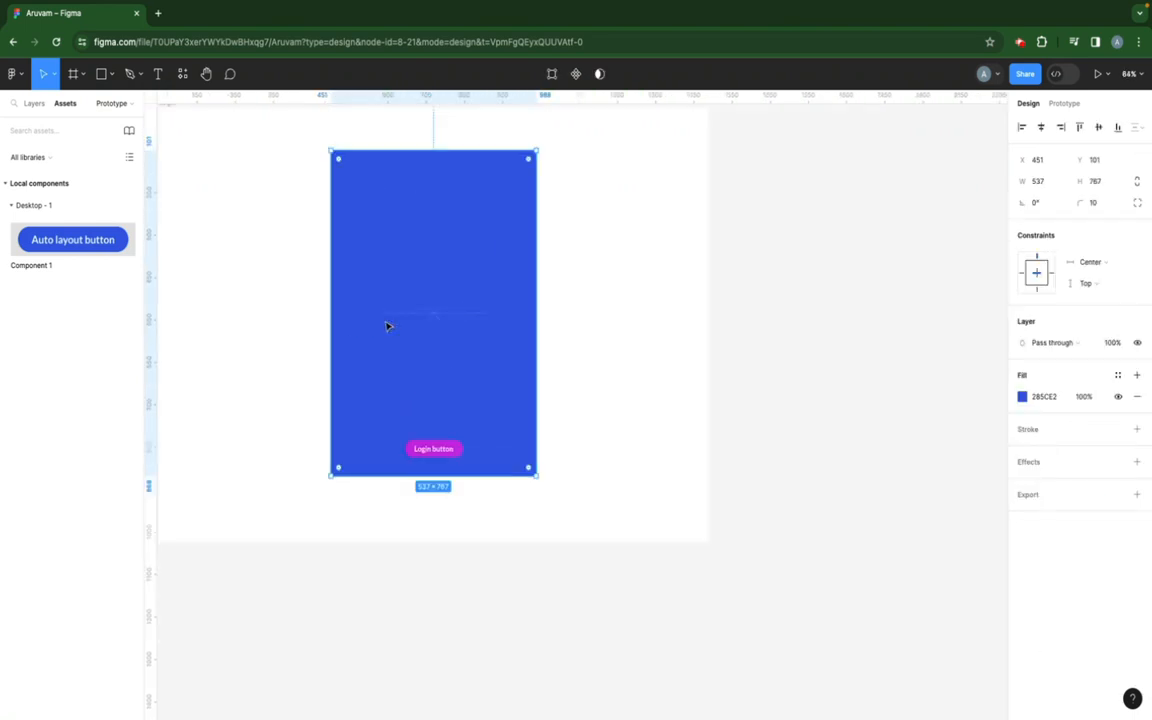
scroll(578, 329, "up", 3)
scroll(375, 188, "down", 4)
left_click(375, 188)
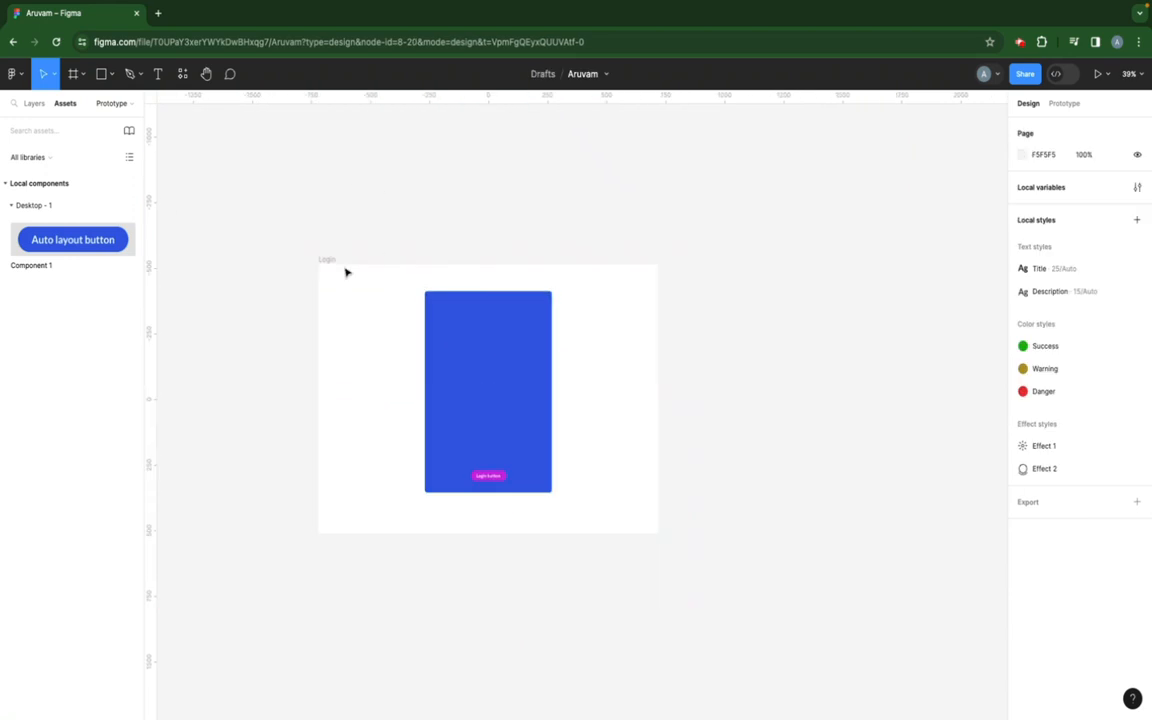
left_click(333, 261)
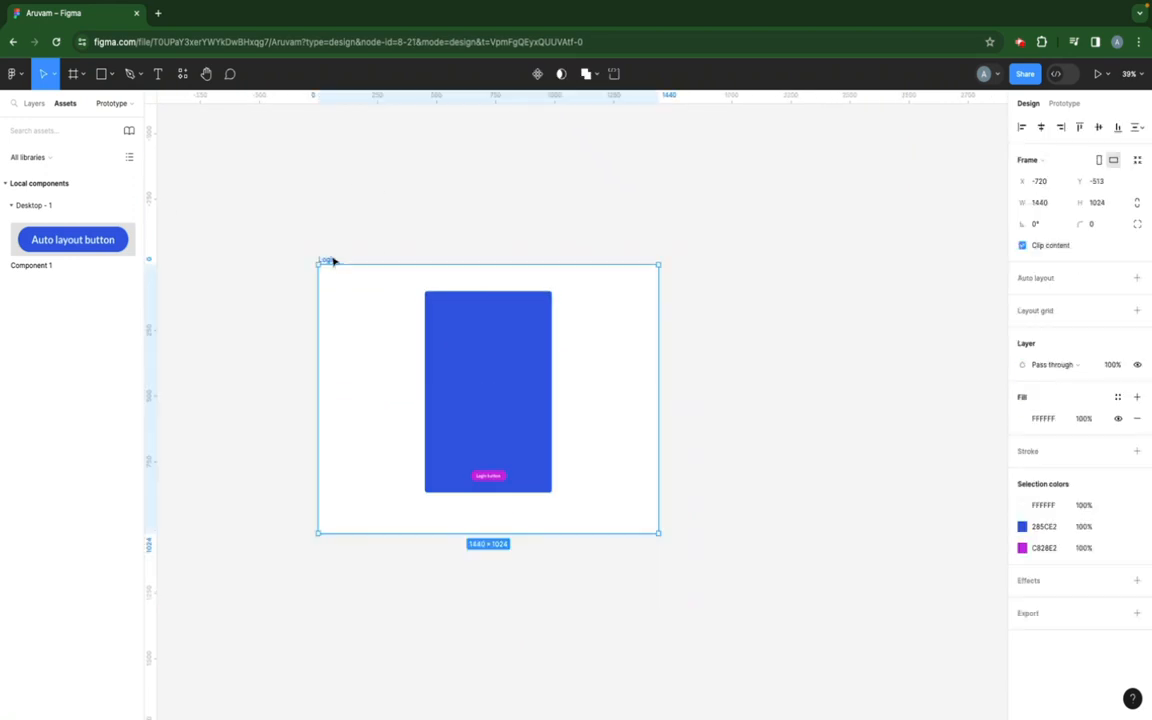
key("ctrl+d")
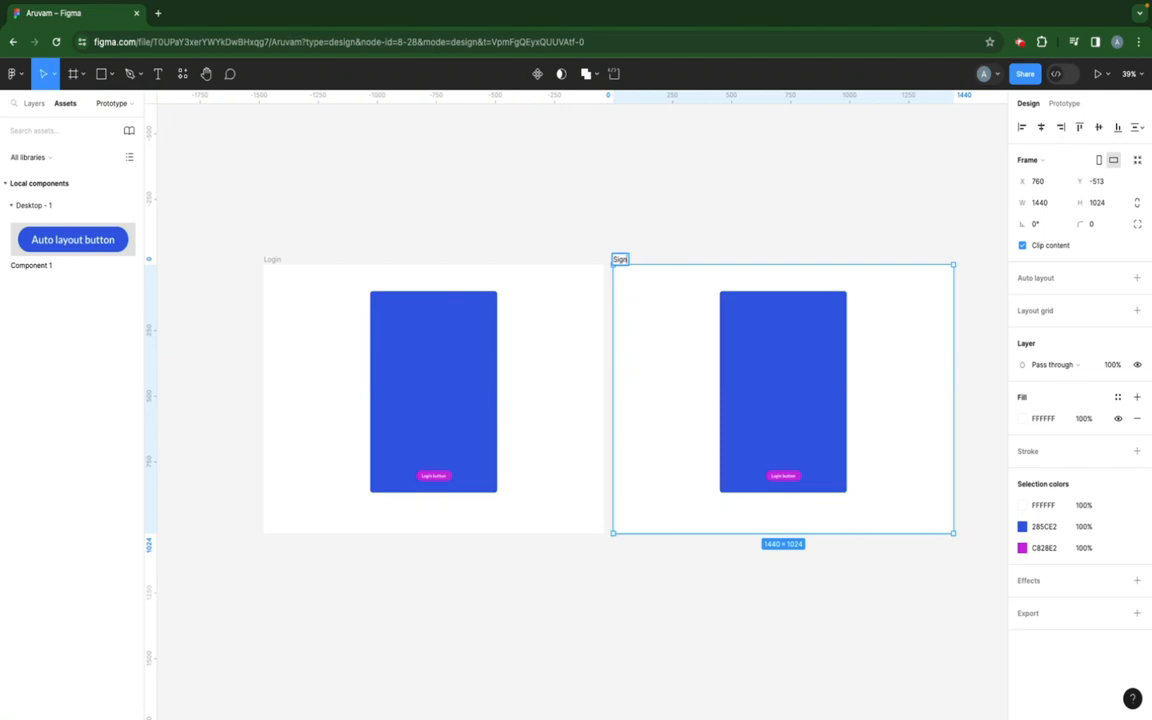
type("Sign up")
key("Return")
left_click(570, 190)
scroll(830, 476, "up", 8)
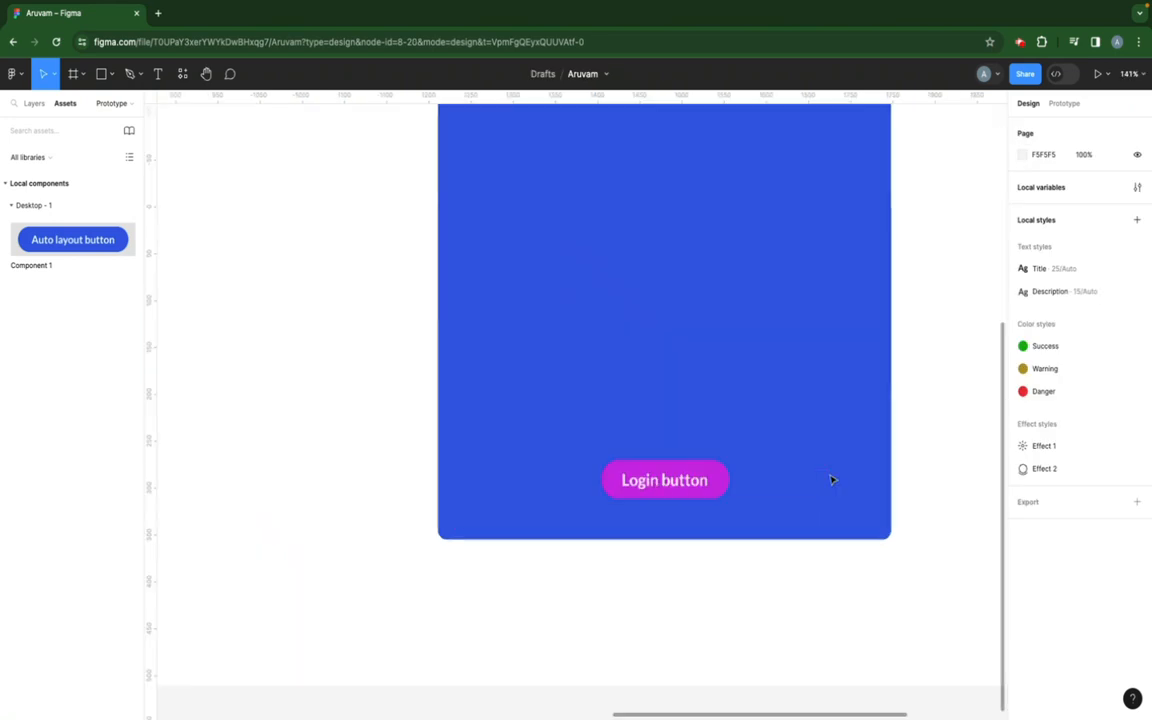
Change the text of the button instance in the Sign up frame to "Signup button"
double_click(655, 481)
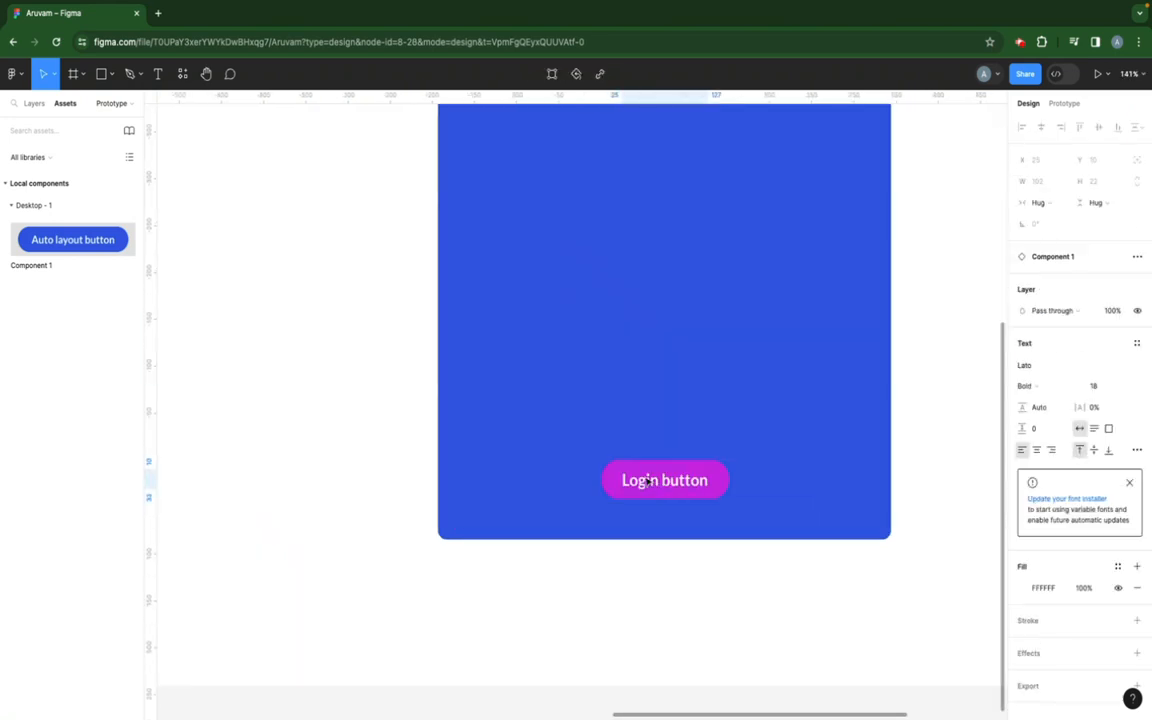
double_click(641, 480)
type("Sign")
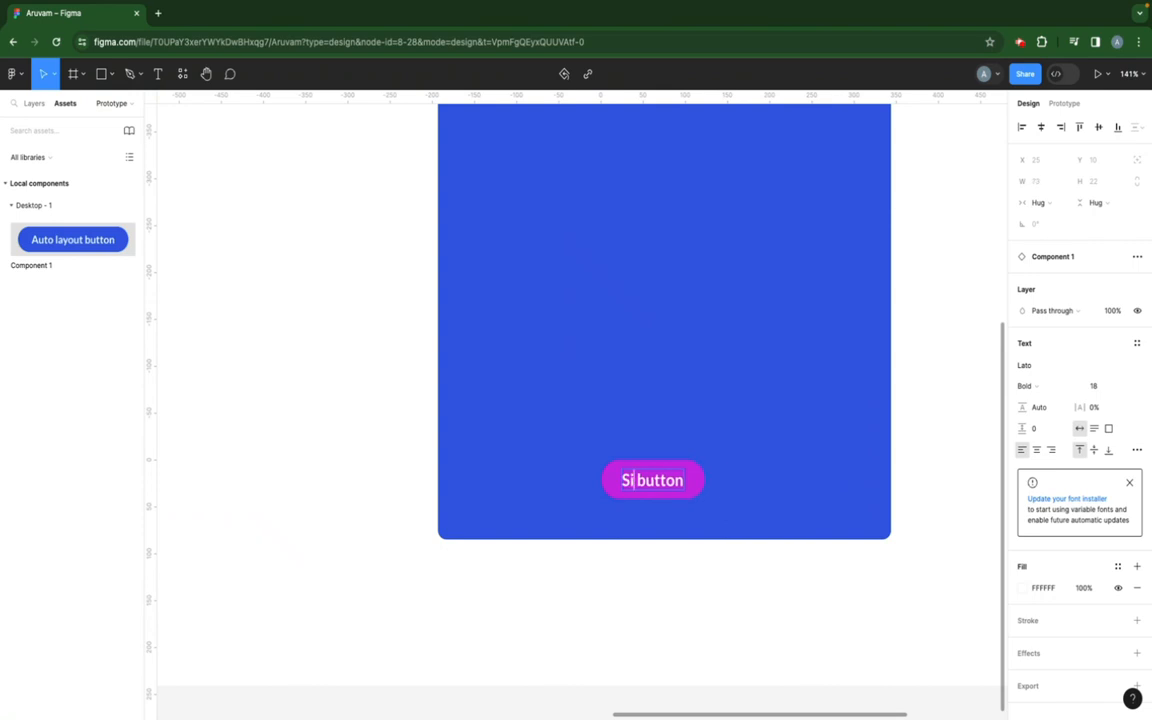
type("up")
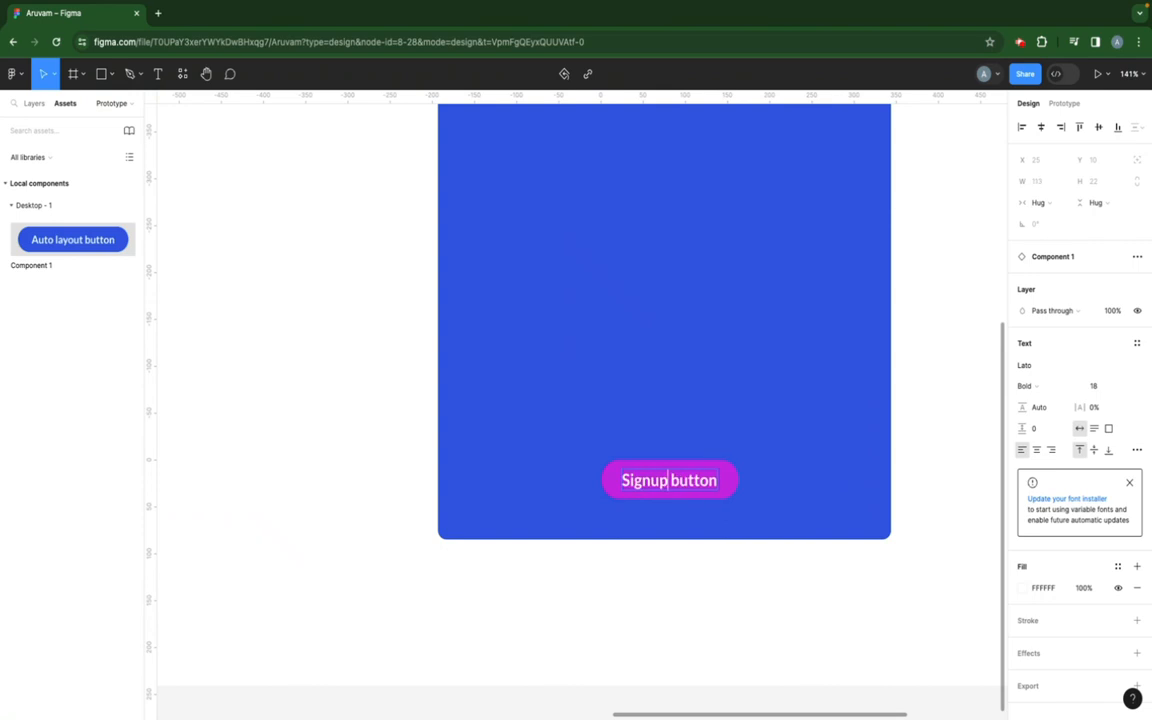
left_click(624, 345)
scroll(624, 343, "down", 6)
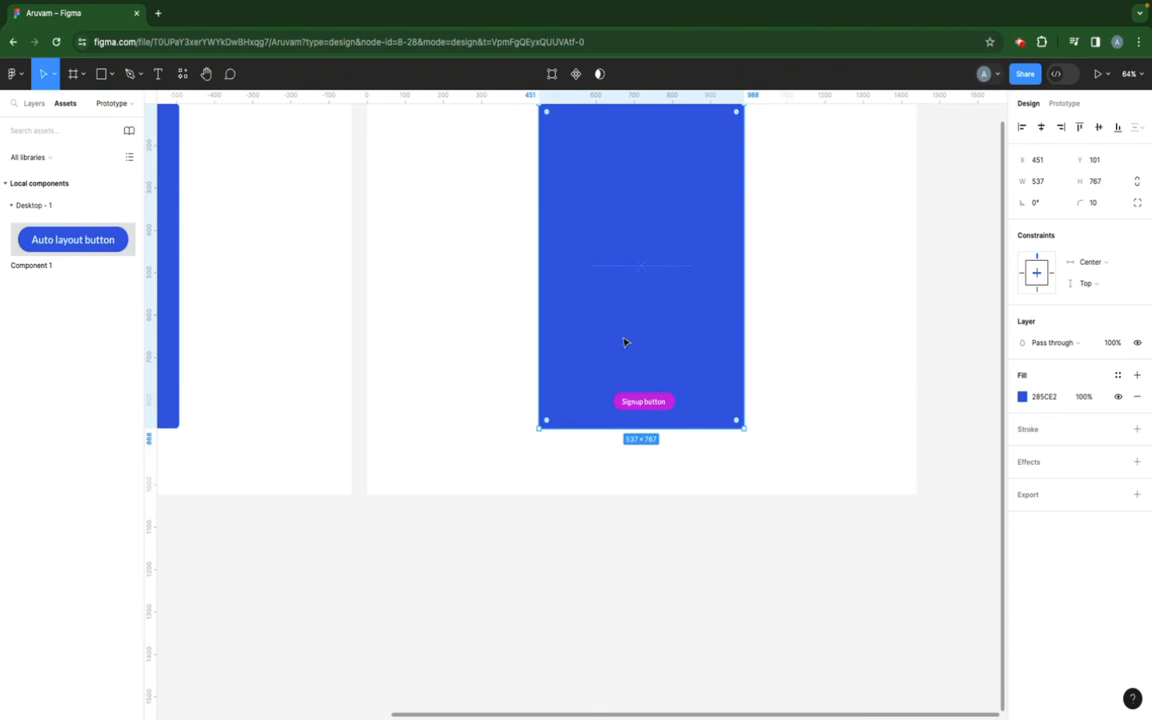
Add a "Signup" text in the Login frame and place it above the login button
left_click(411, 381)
scroll(401, 420, "up", 6)
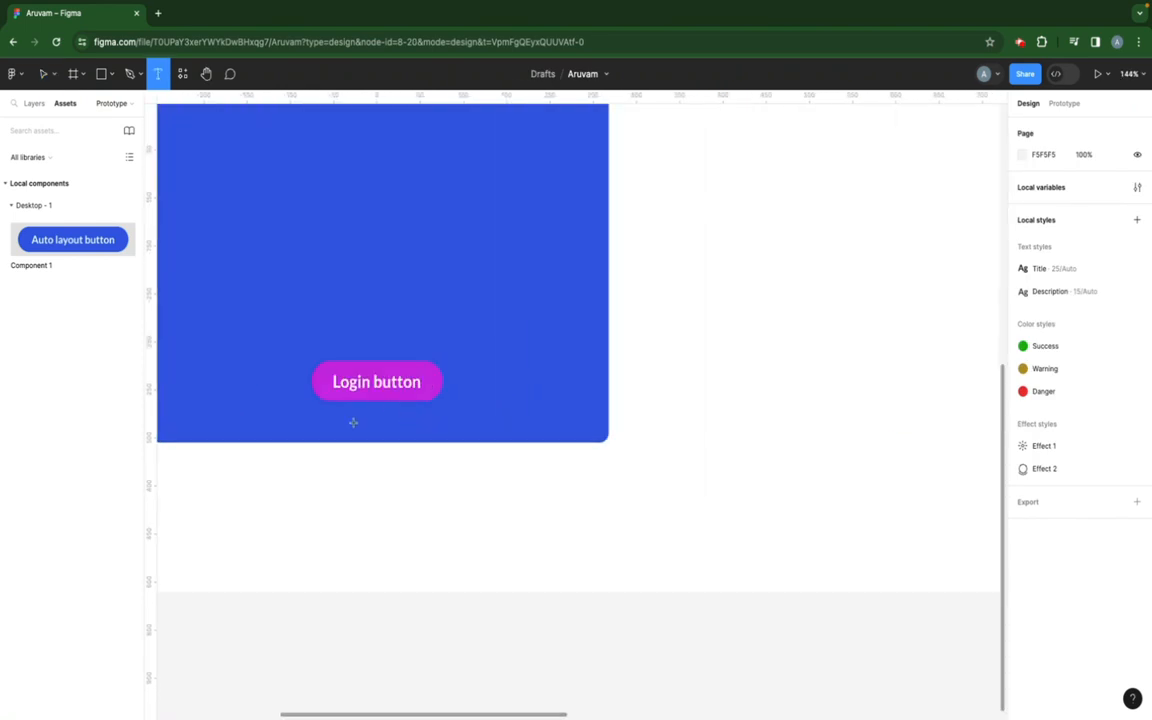
left_click(353, 462)
type("S")
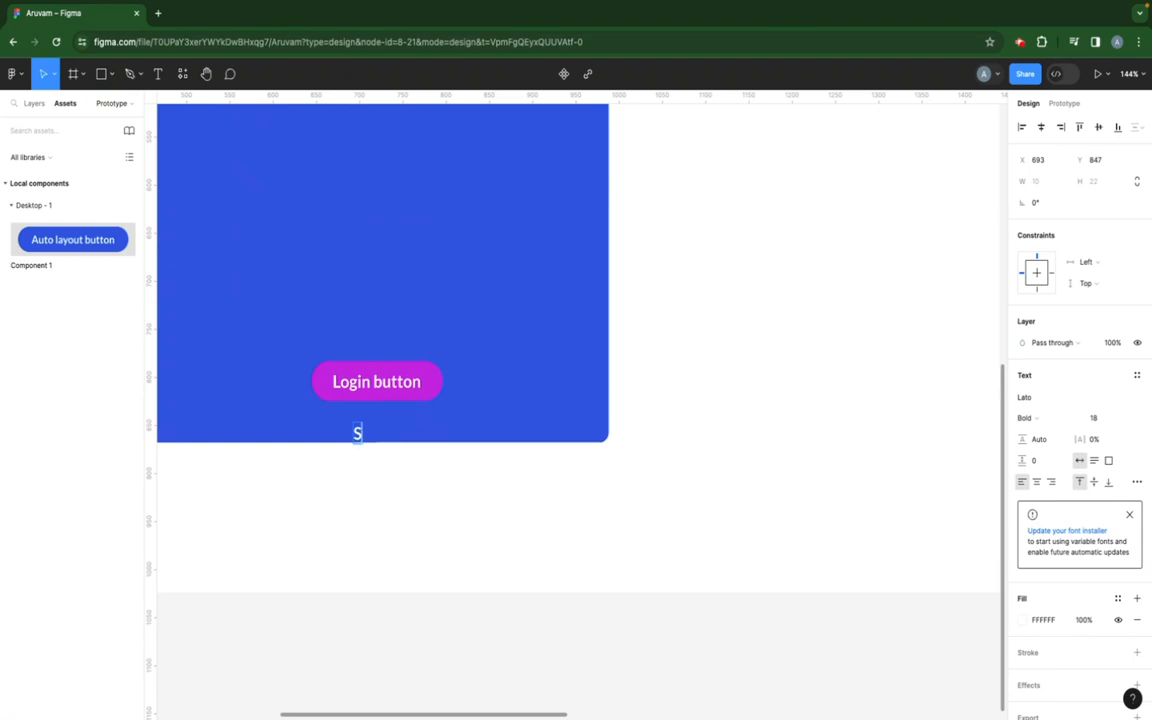
type("ignup")
key("Escape")
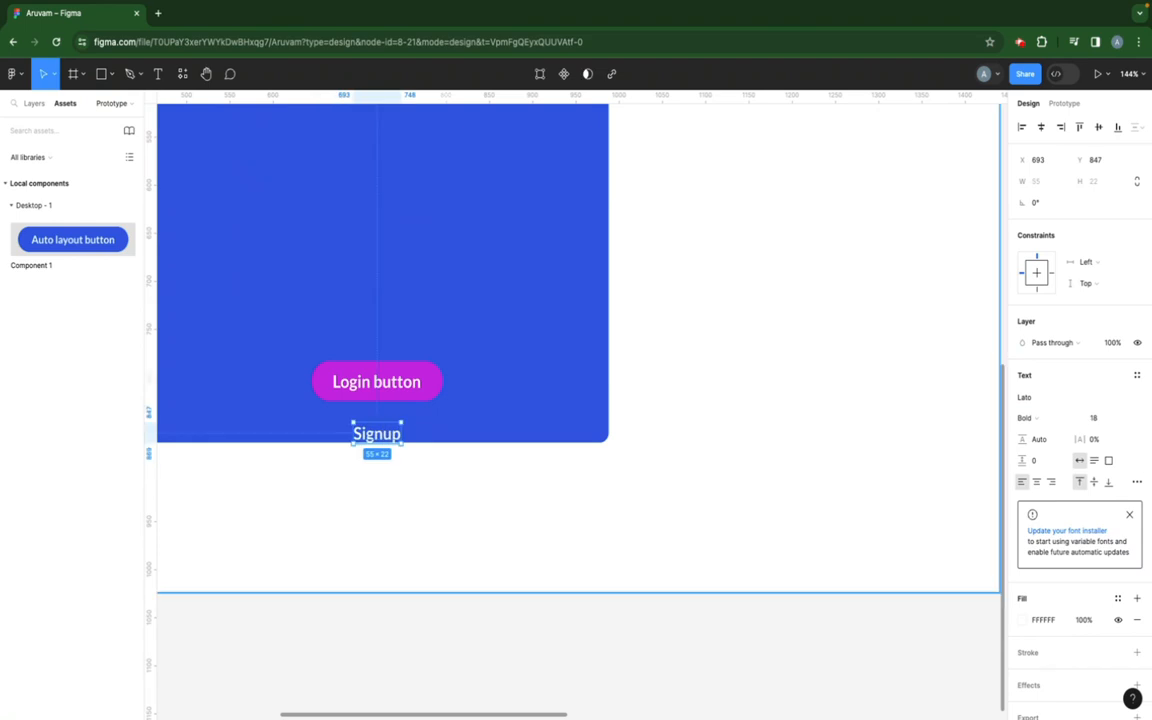
left_click_drag(391, 442, 385, 304)
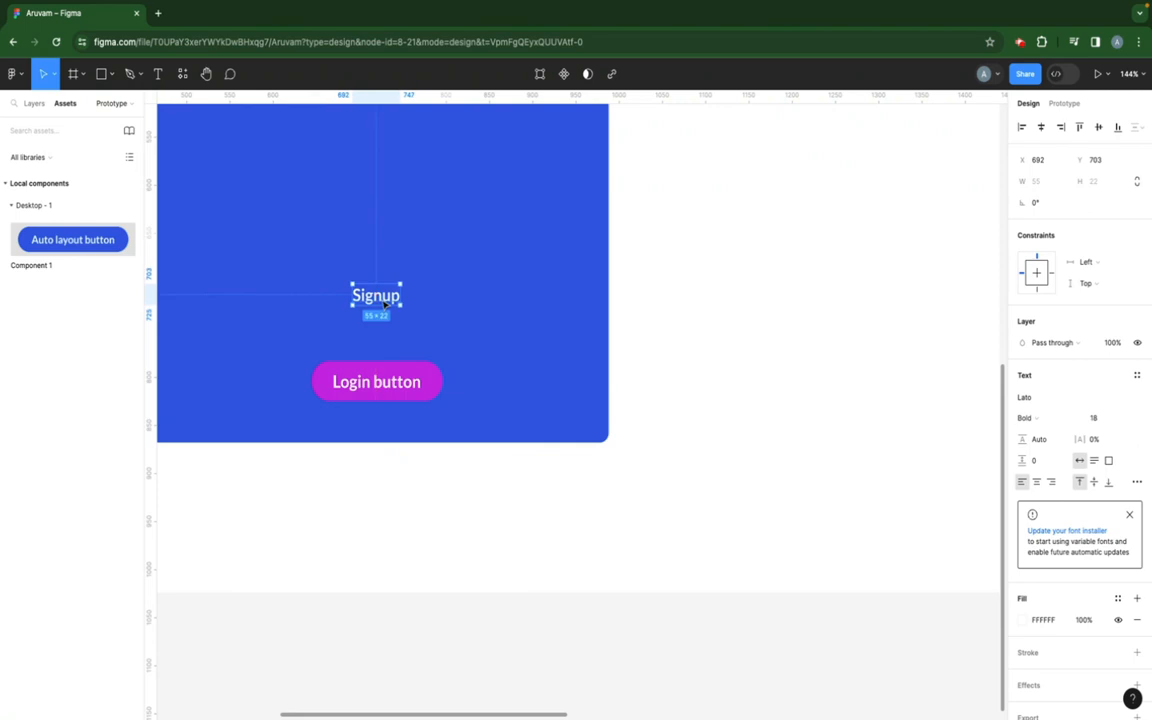
Copy the "Signup" text from the Login frame into the Sign up frame
scroll(366, 284, "down", 5)
left_click(399, 271)
left_click(368, 290)
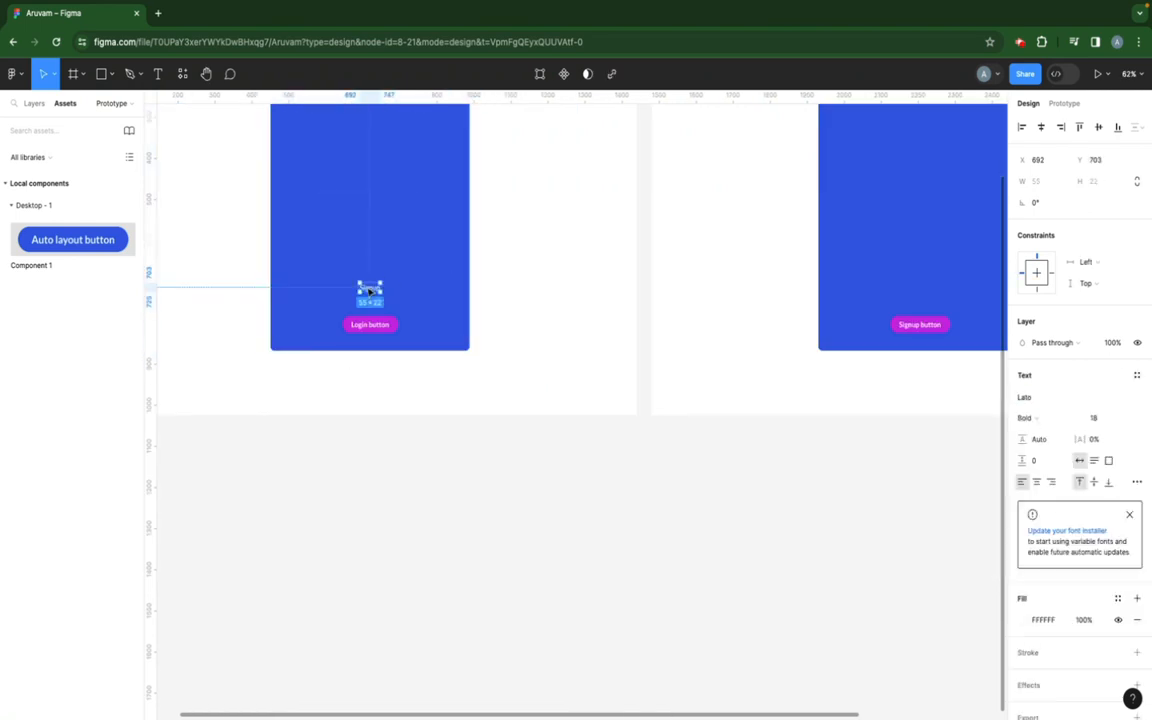
scroll(481, 329, "down", 3)
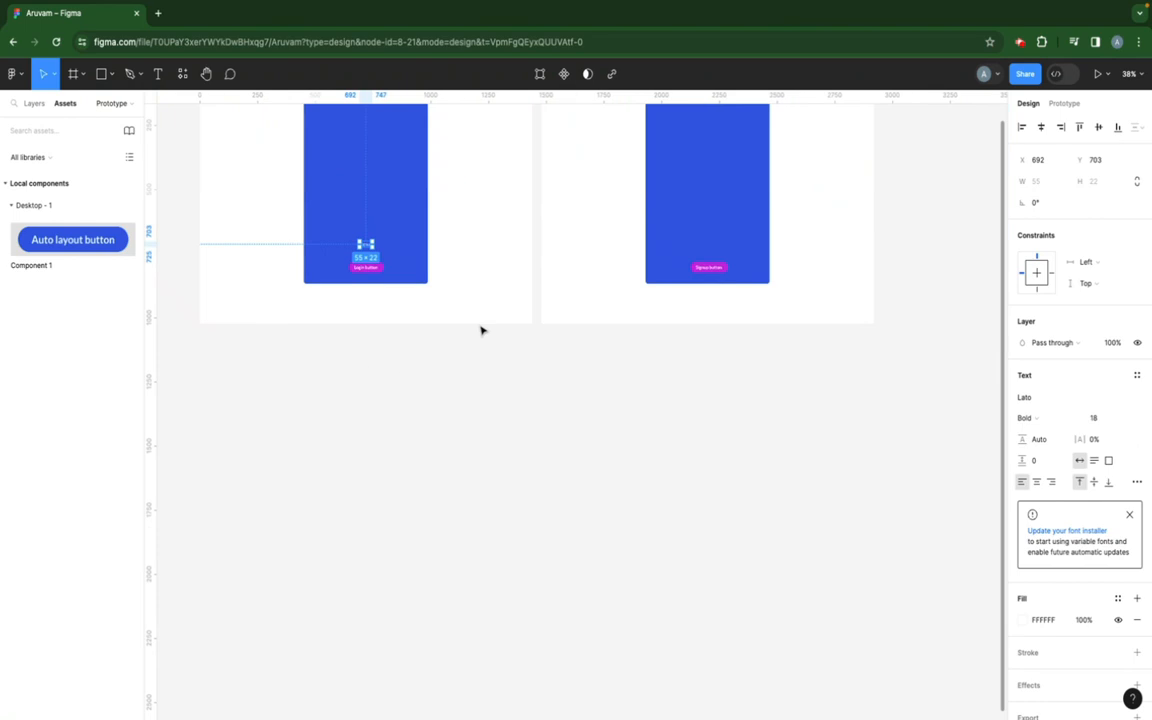
scroll(481, 329, "up", 3)
left_click(555, 177)
key("ctrl+v")
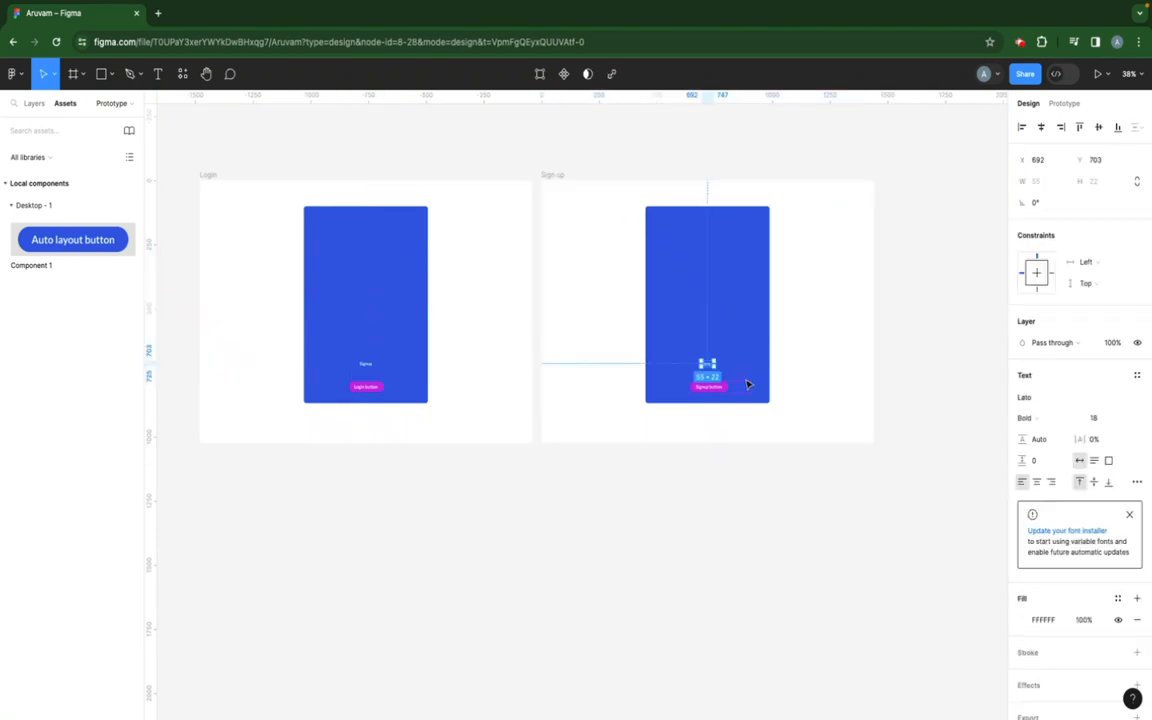
Change the copied text above the signup button to "Login"
scroll(731, 384, "up", 10)
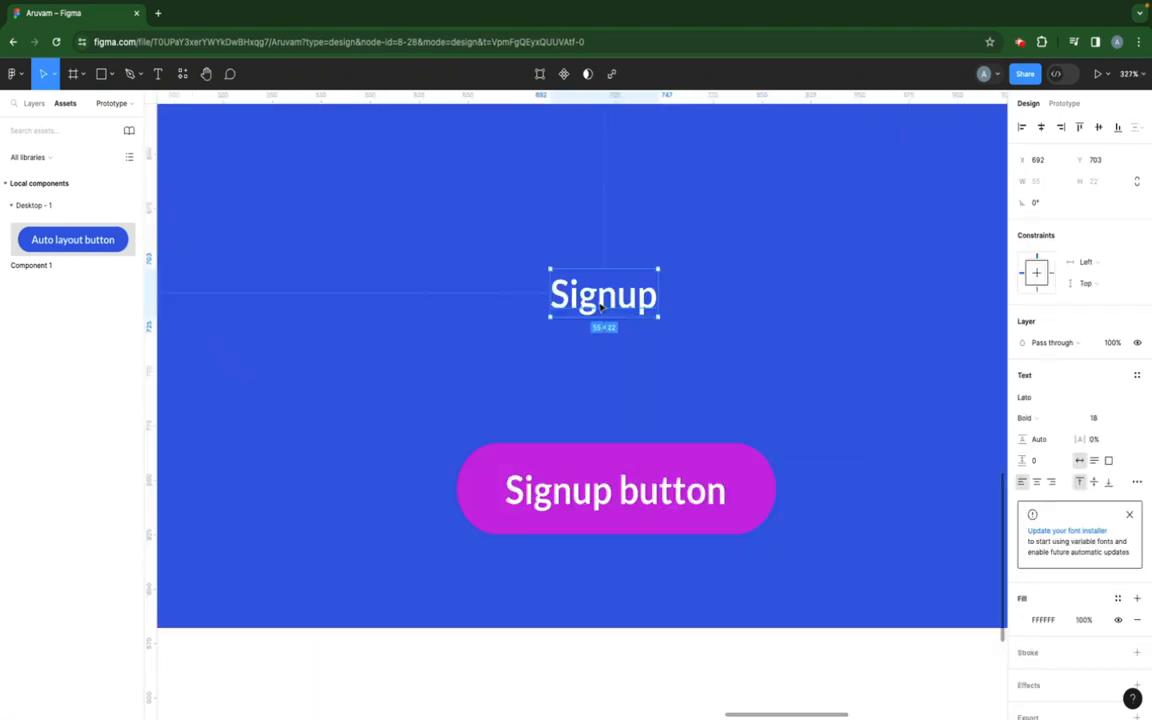
double_click(596, 298)
type("Login")
key("Escape")
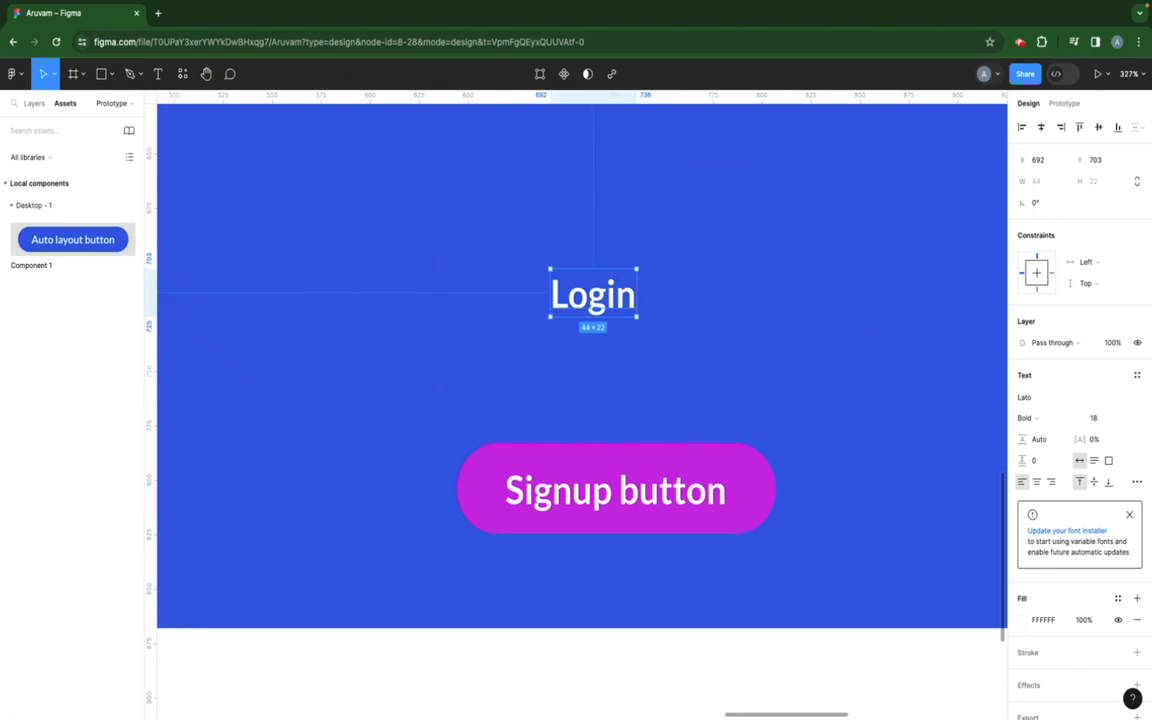
key("Escape")
scroll(699, 289, "down", 10)
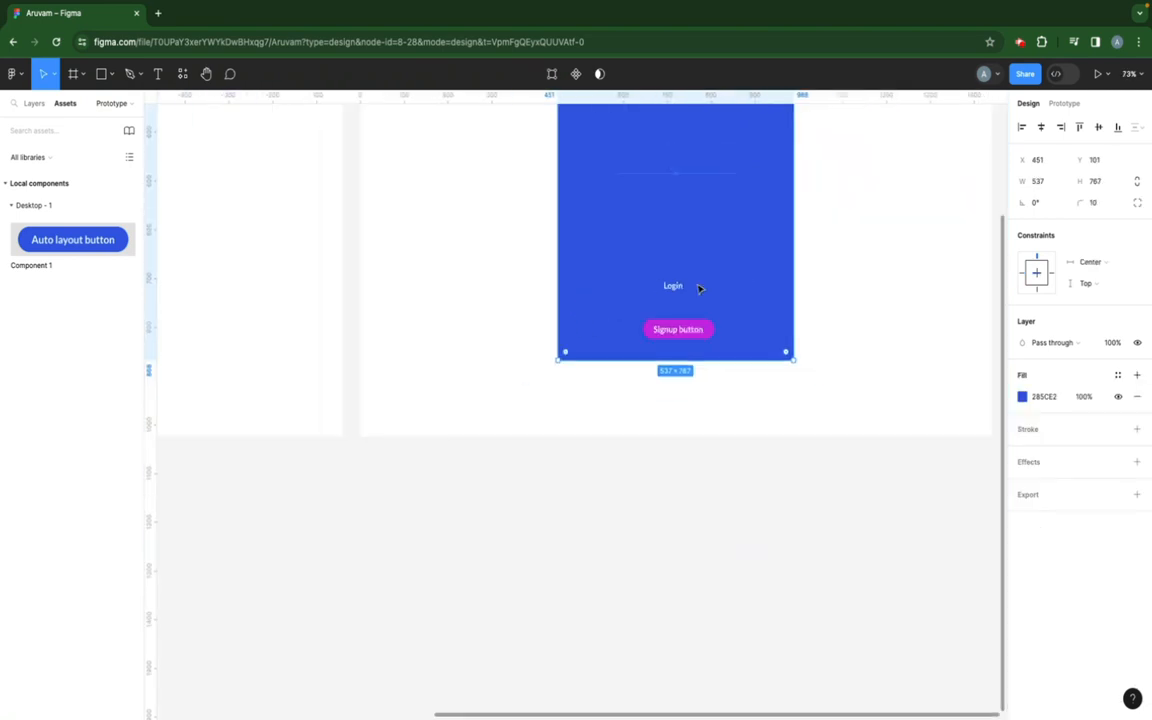
Create a prototype connection from the "Signup" text in the Login frame to the Sign up frame
scroll(420, 280, "up", 3)
scroll(420, 280, "left", 2)
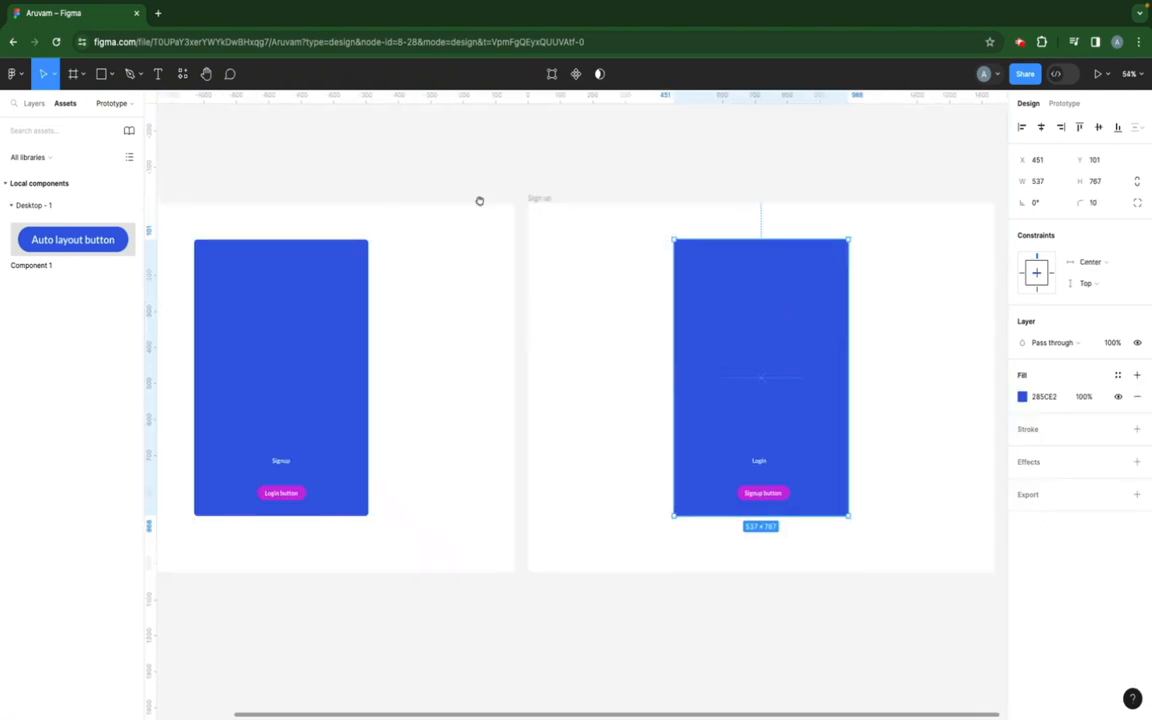
scroll(480, 190, "left", 3)
scroll(753, 326, "right", 3)
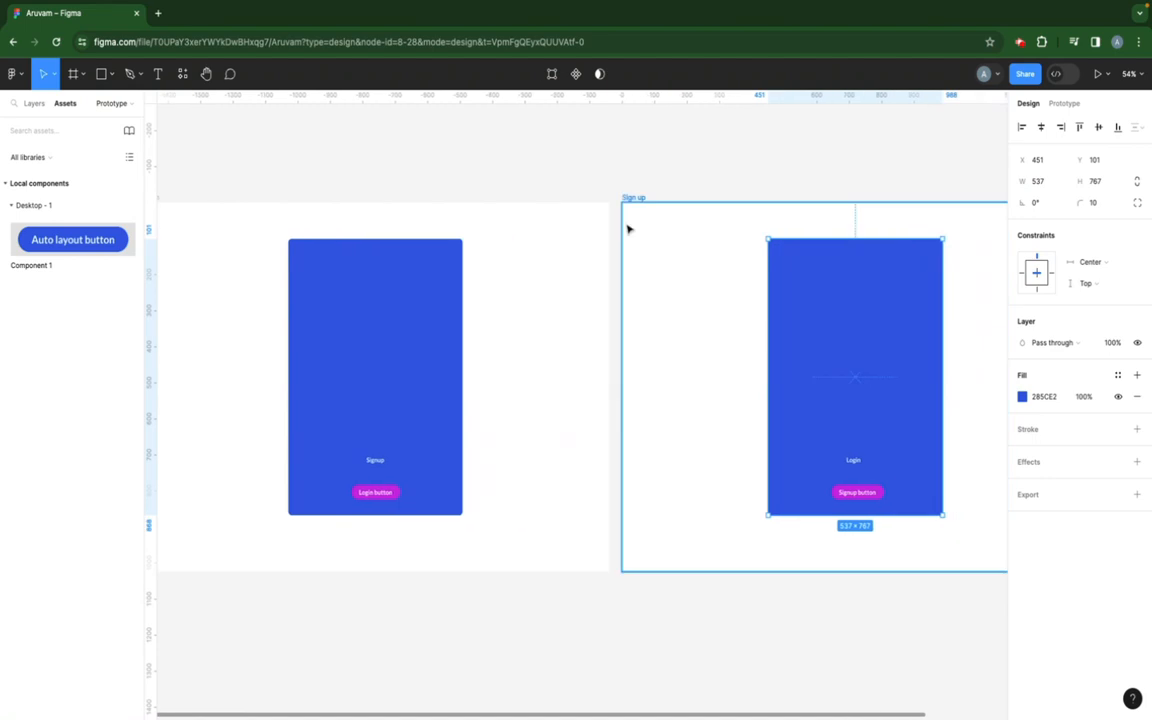
left_click(470, 186)
left_click_drag(377, 177, 417, 149)
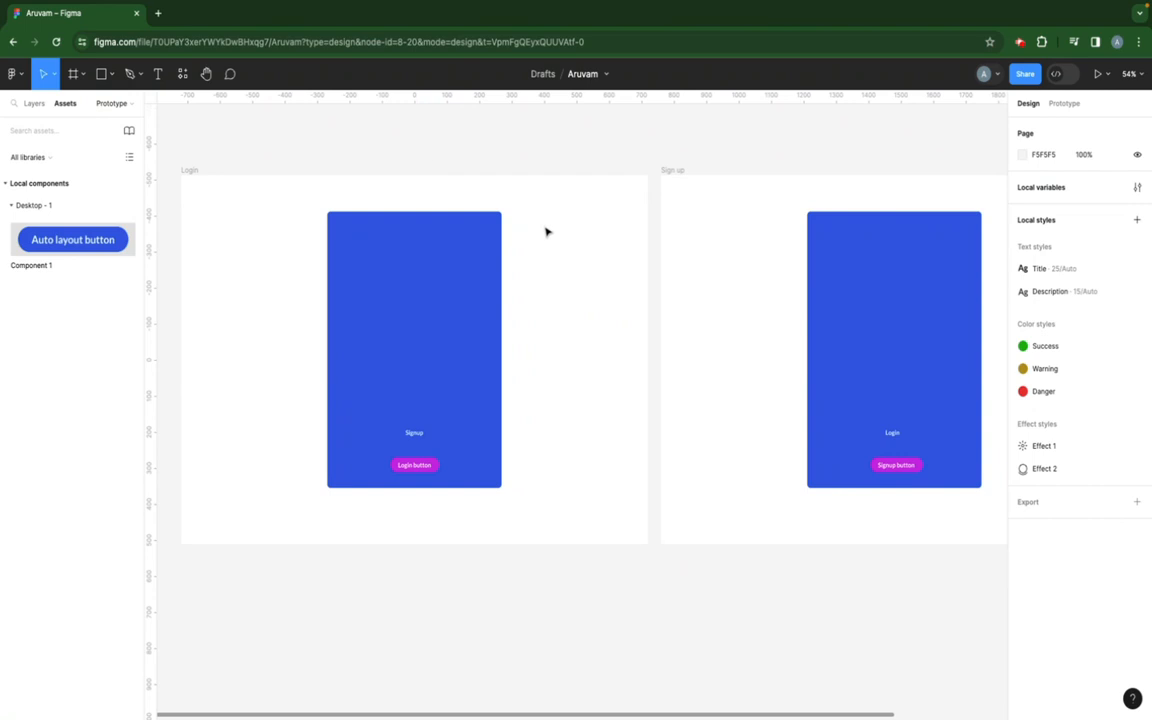
left_click(1056, 104)
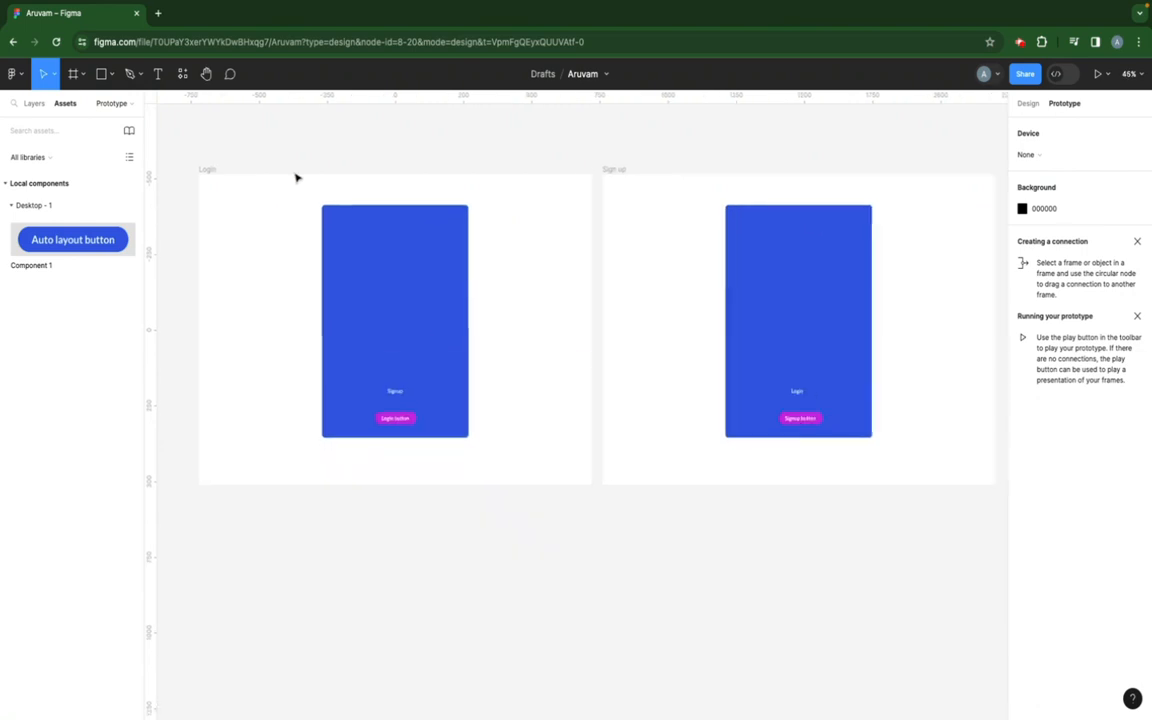
scroll(296, 177, "down", 3)
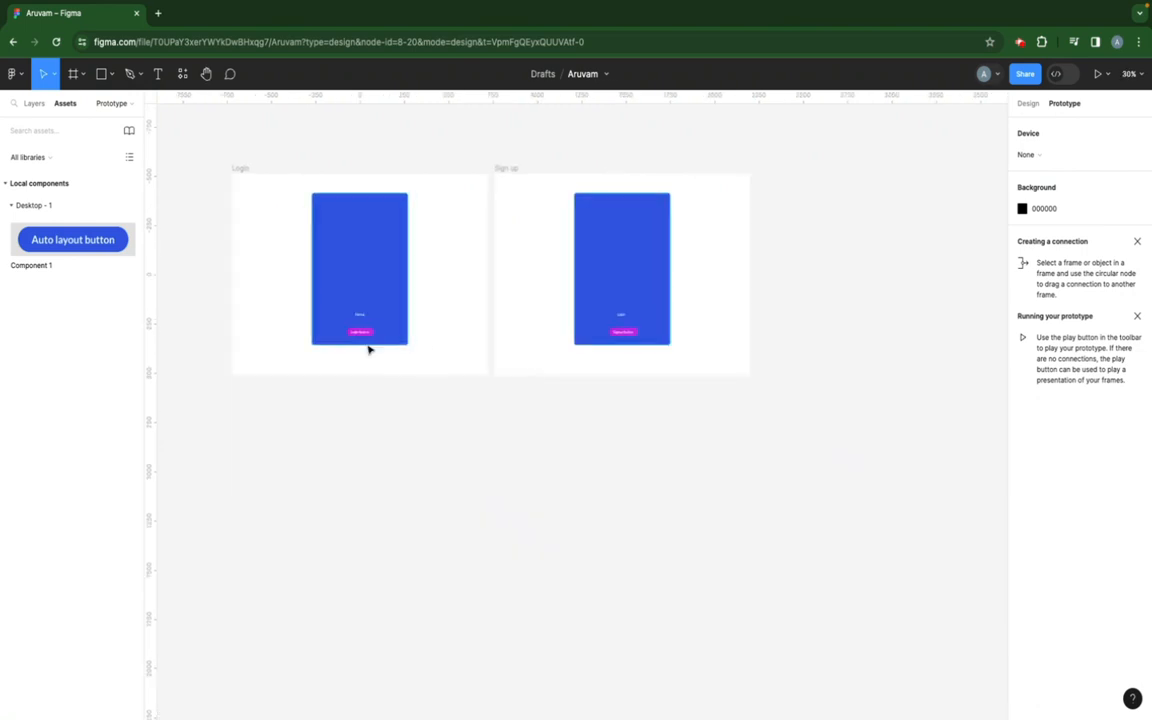
left_click_drag(356, 338, 560, 308)
left_click(666, 432)
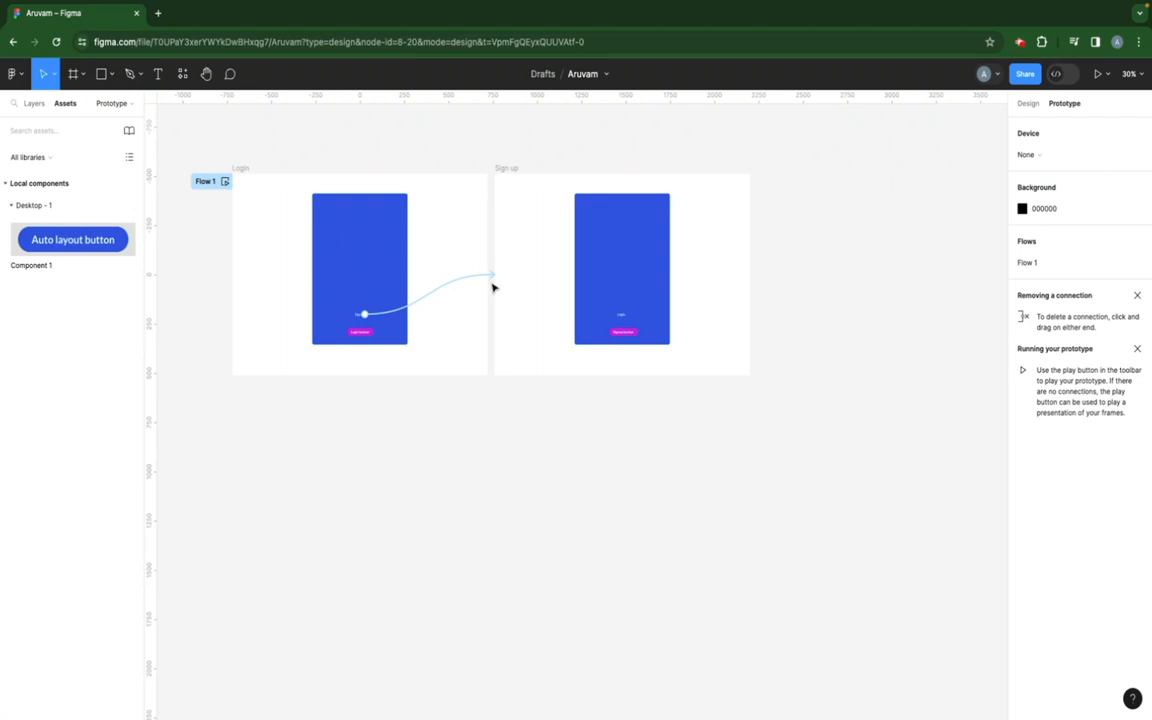
Connect the "Login" text in the Sign up frame back to the Login frame with an On click, Navigate to, Instant interaction
left_click(622, 315)
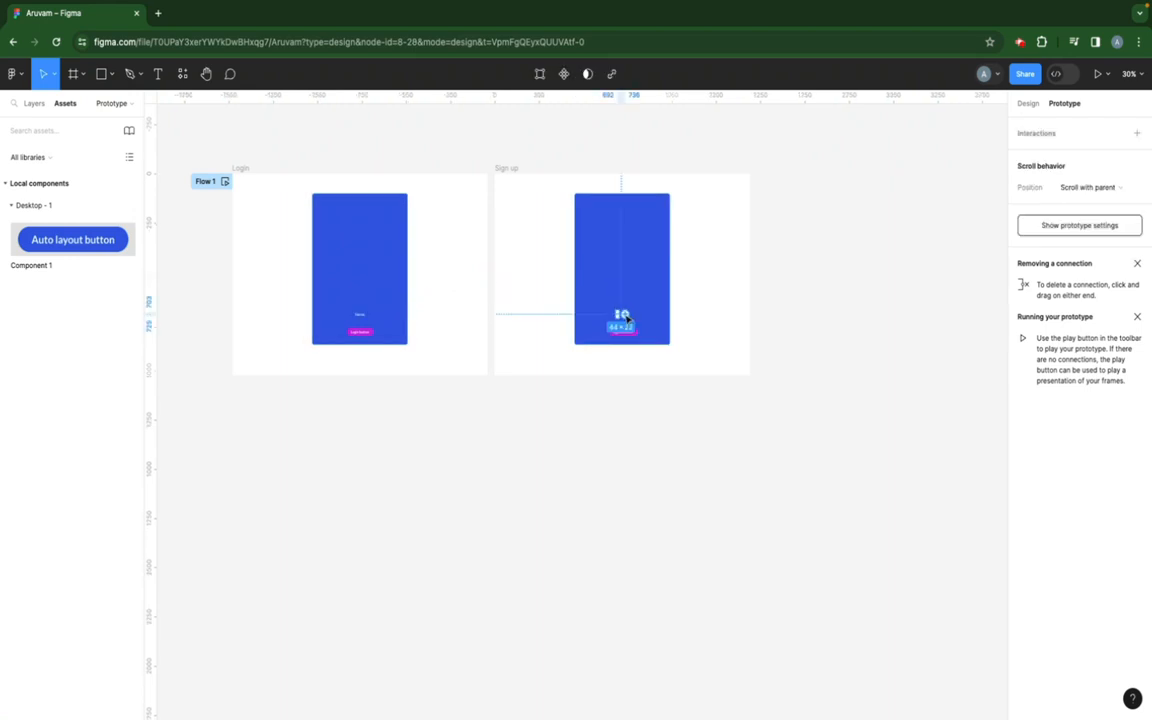
scroll(625, 318, "up", 10)
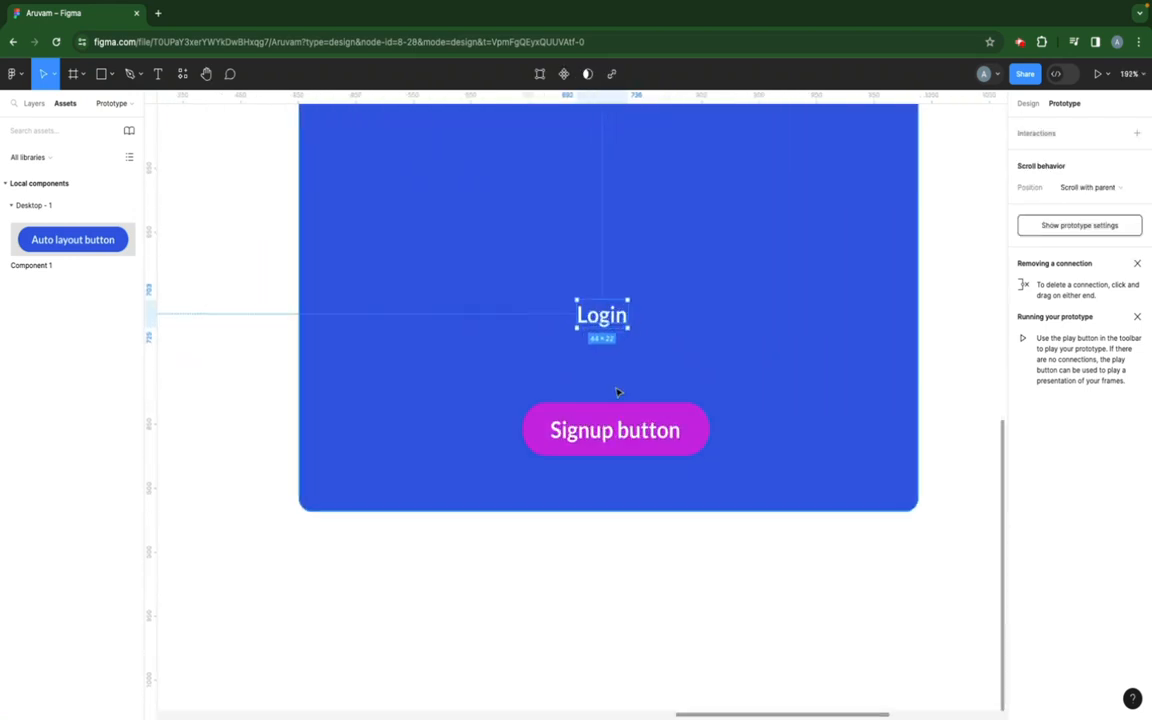
scroll(554, 311, "down", 2)
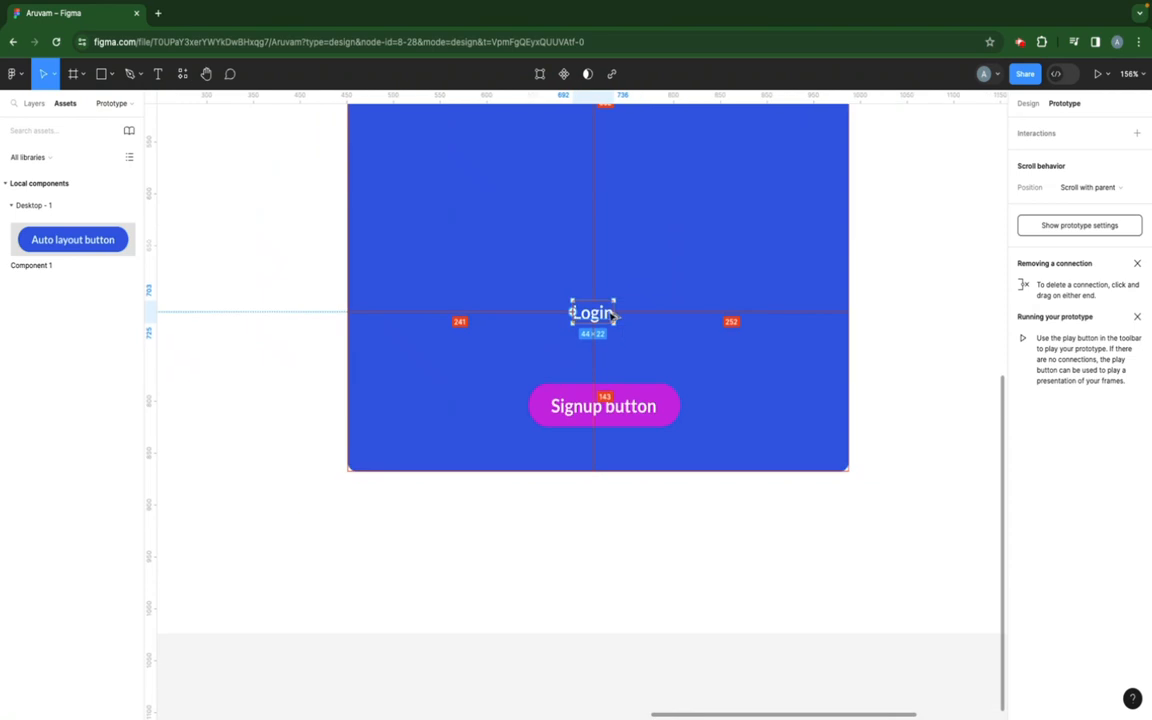
scroll(612, 316, "down", 10)
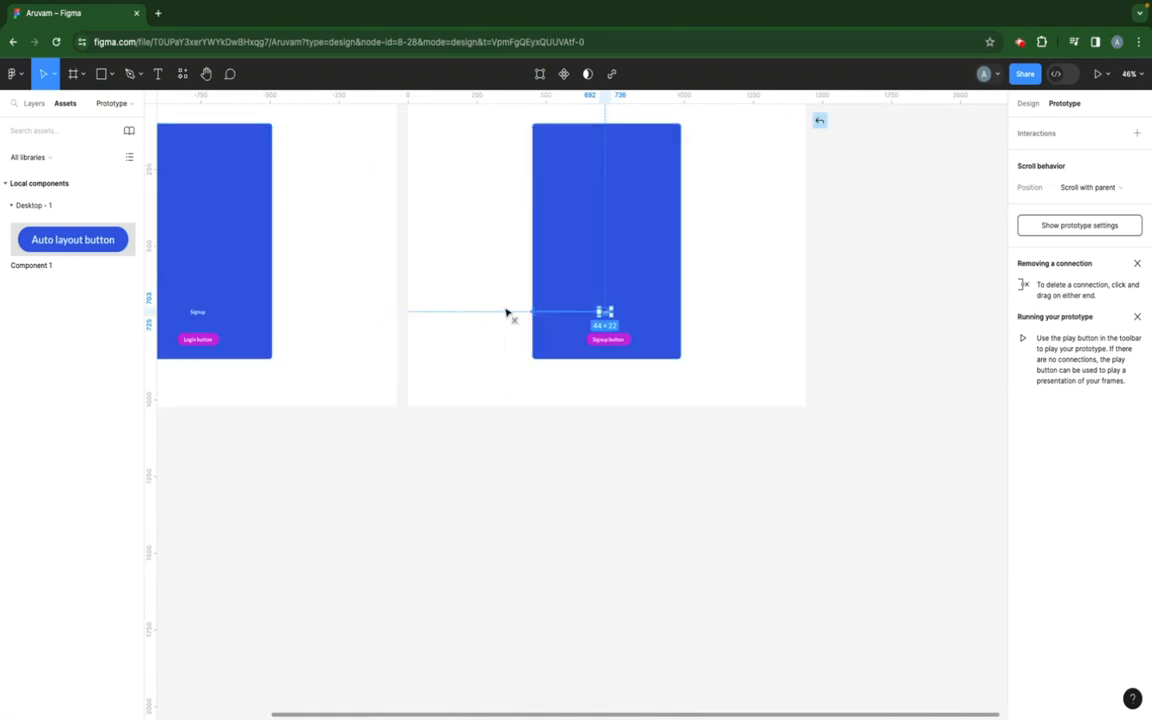
left_click_drag(505, 313, 386, 291)
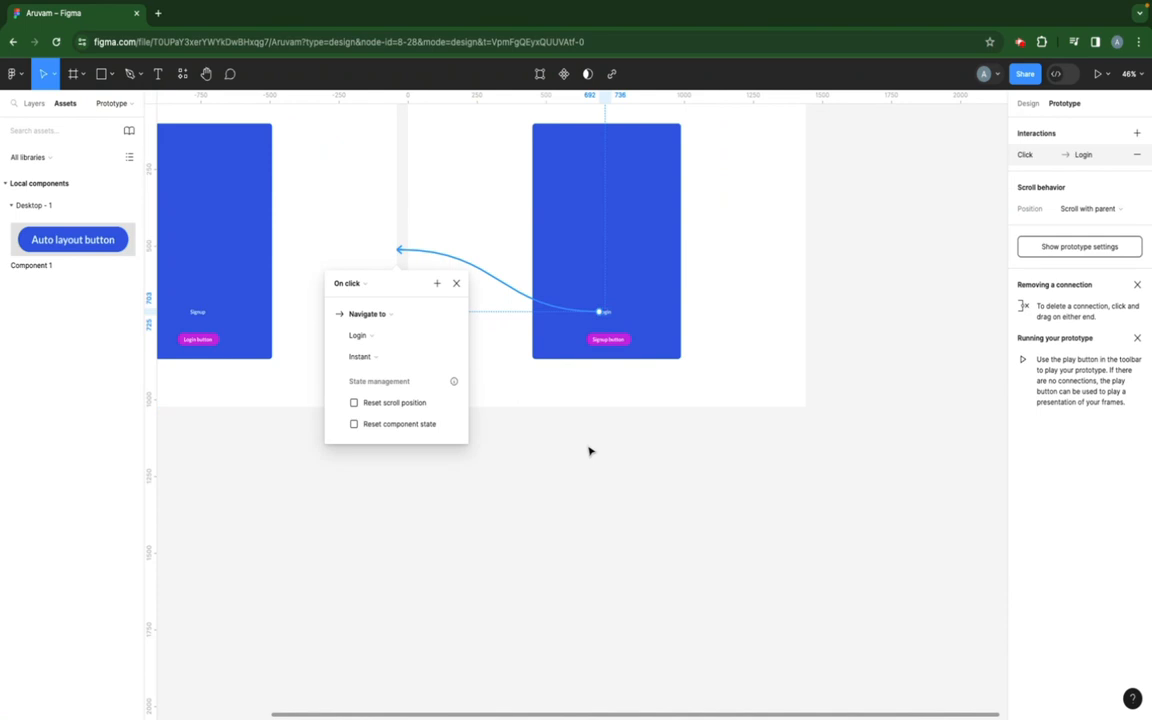
left_click(589, 450)
key("shift+1")
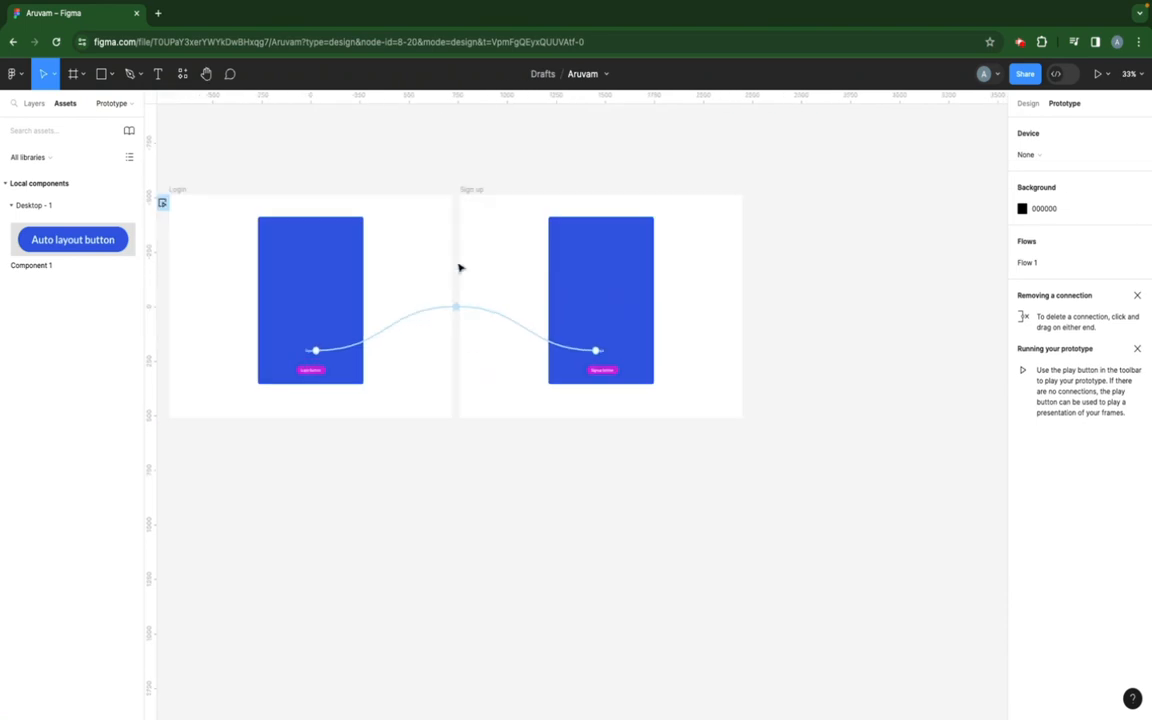
Examine the two prototype connections between the Login and Sign up frames and the texts they start from
left_click_drag(458, 309, 465, 378)
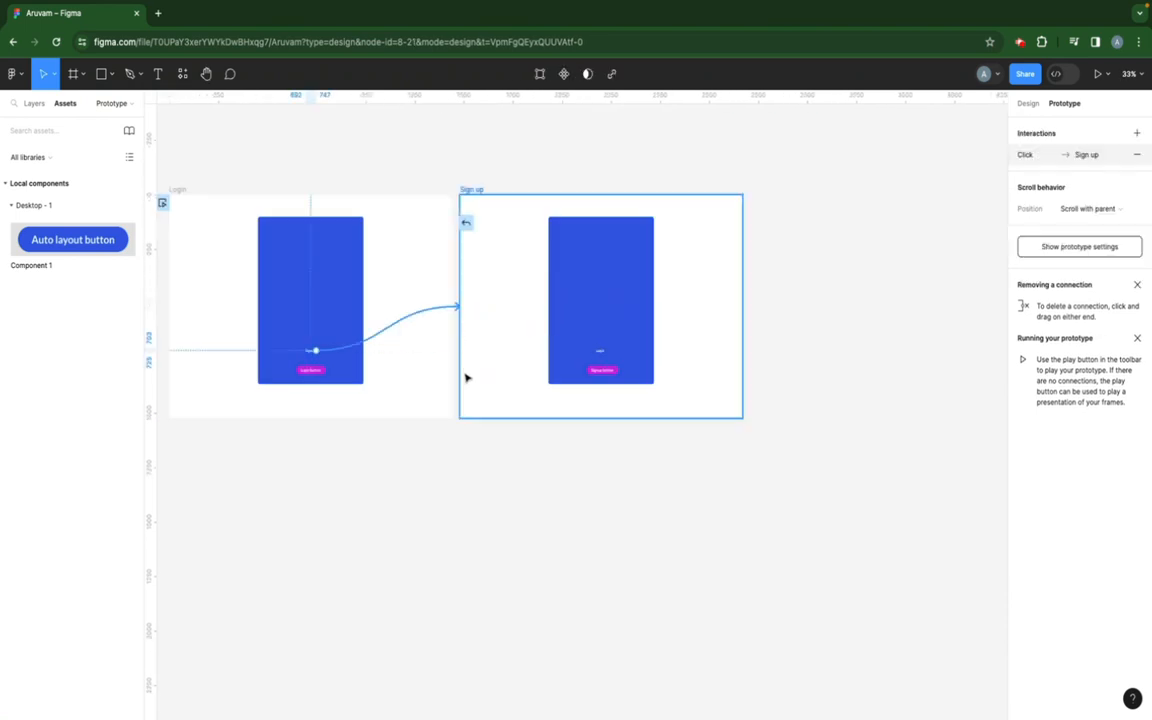
left_click(579, 491)
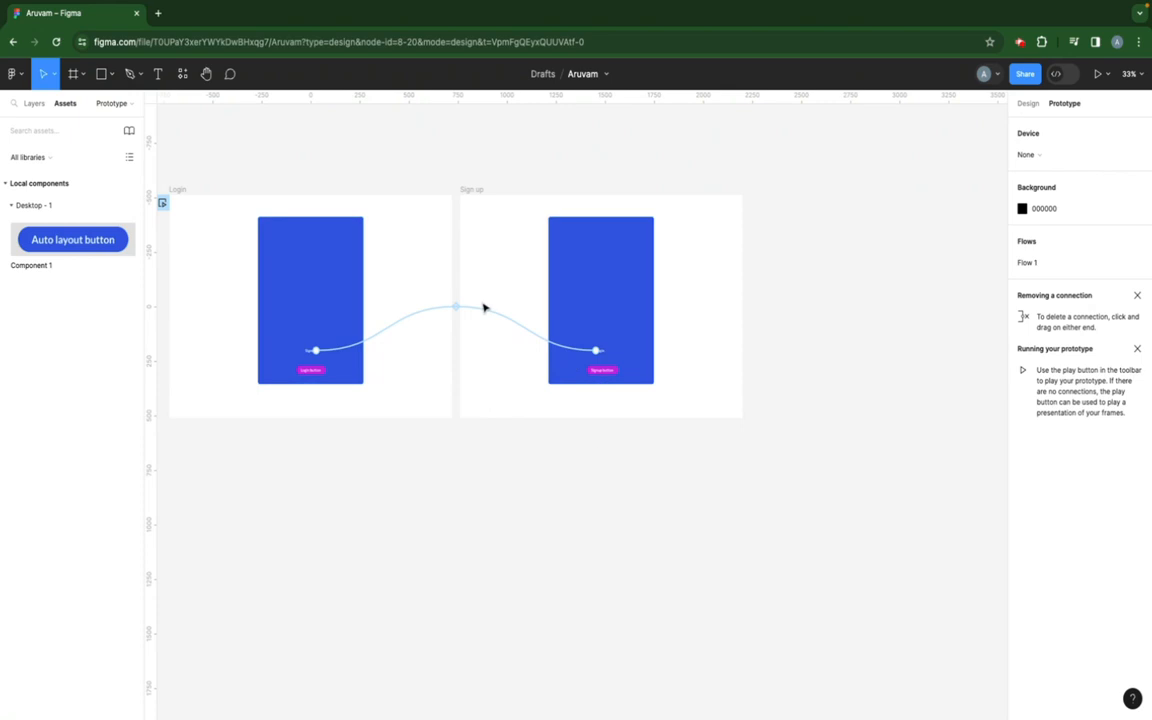
scroll(450, 311, "up", 5)
scroll(538, 295, "down", 5)
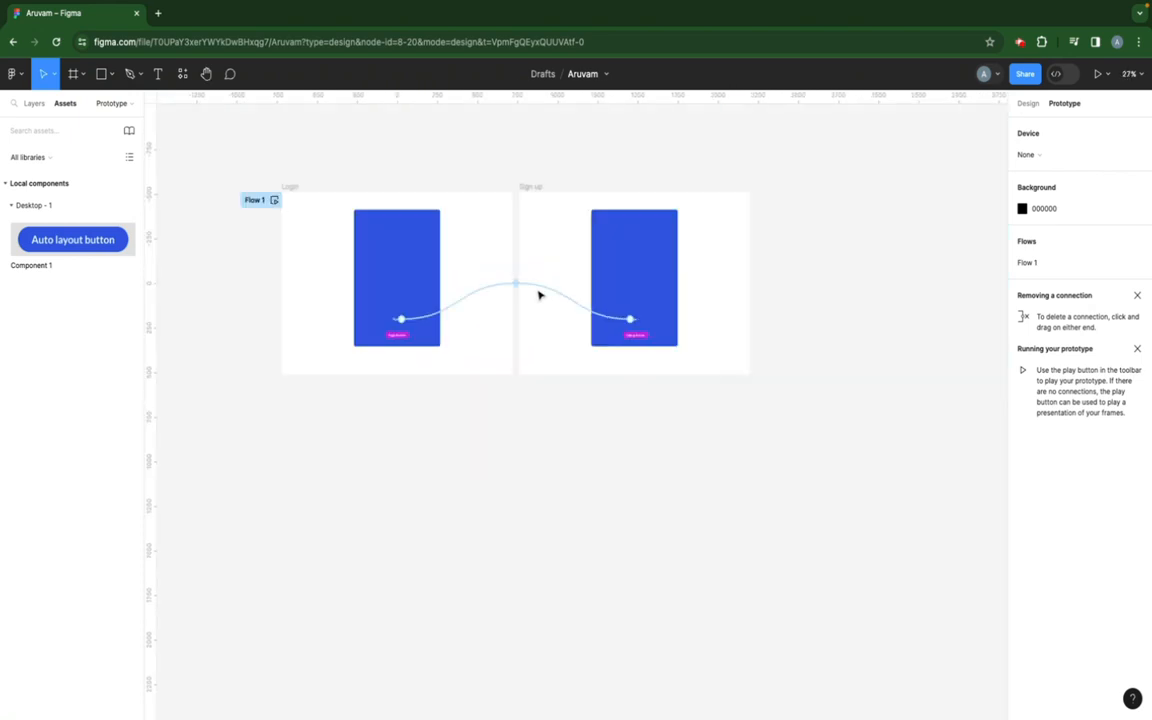
scroll(395, 300, "up", 3)
scroll(395, 300, "down", 3)
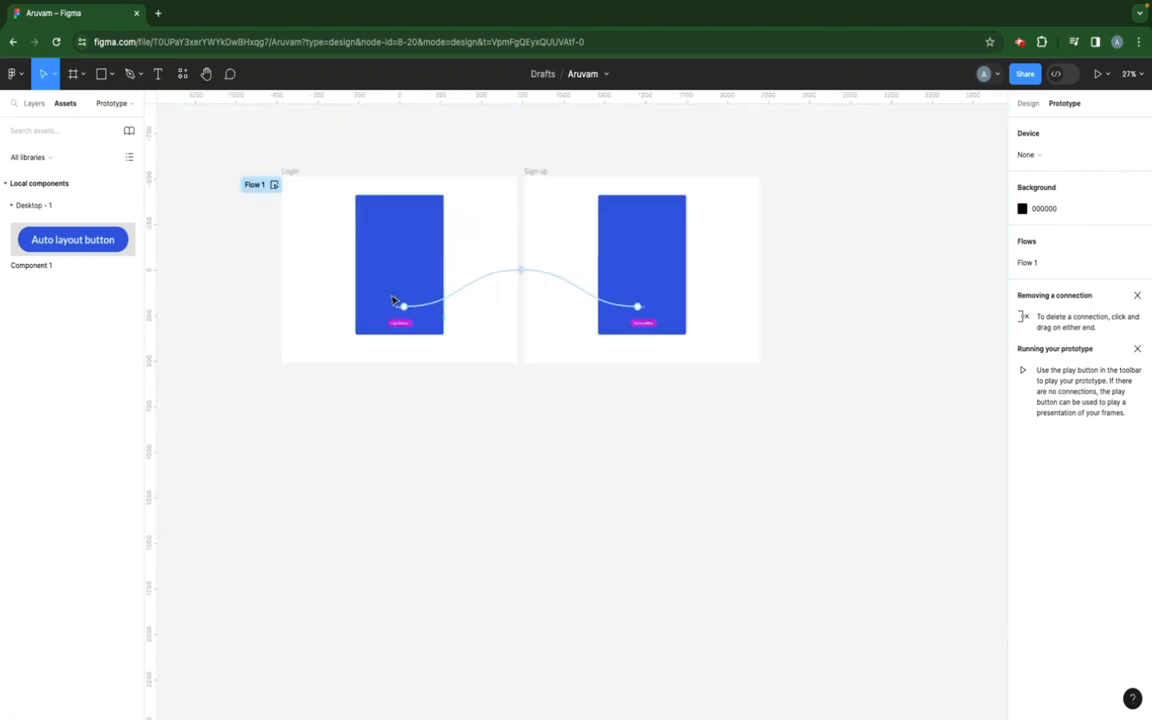
scroll(663, 333, "up", 5)
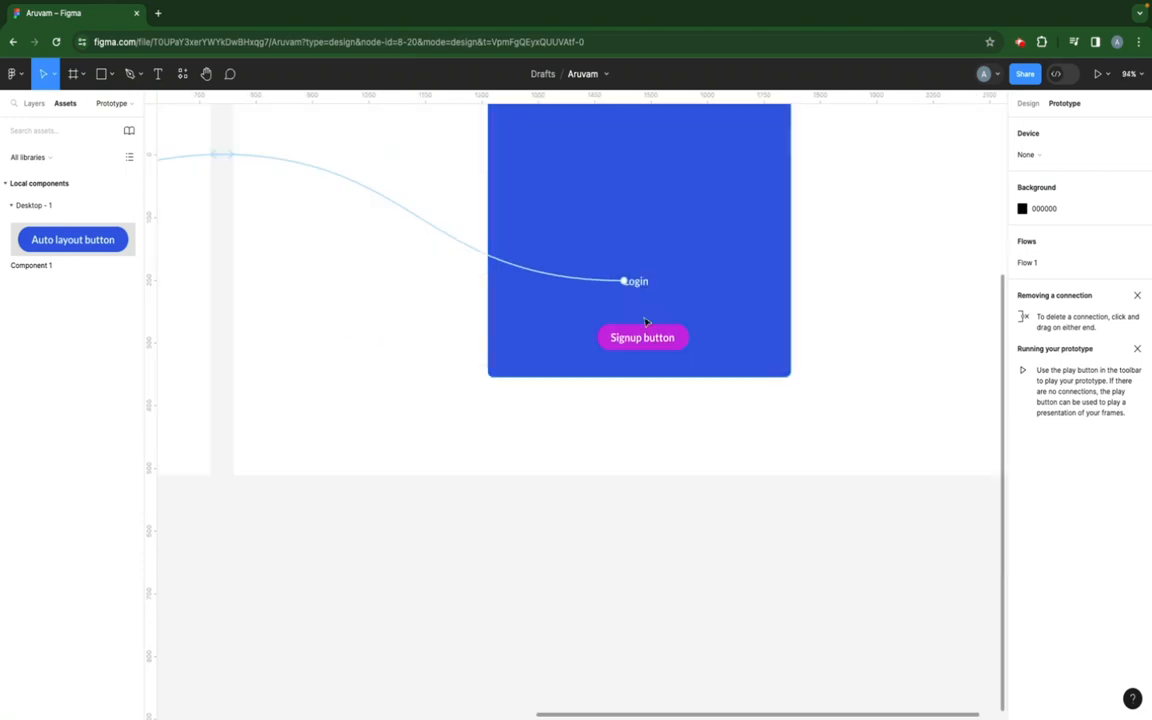
scroll(669, 292, "down", 5)
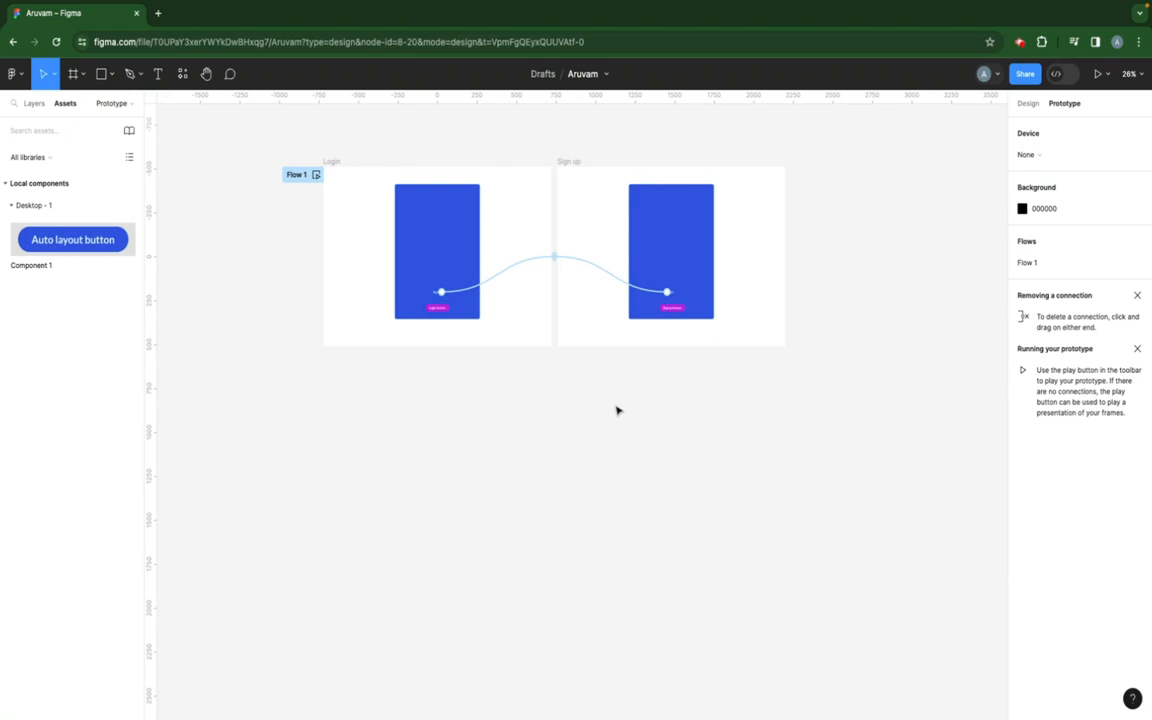
Change the fill of the blue rectangle in the Sign up frame to the document's yellow, E2C428
left_click(664, 248)
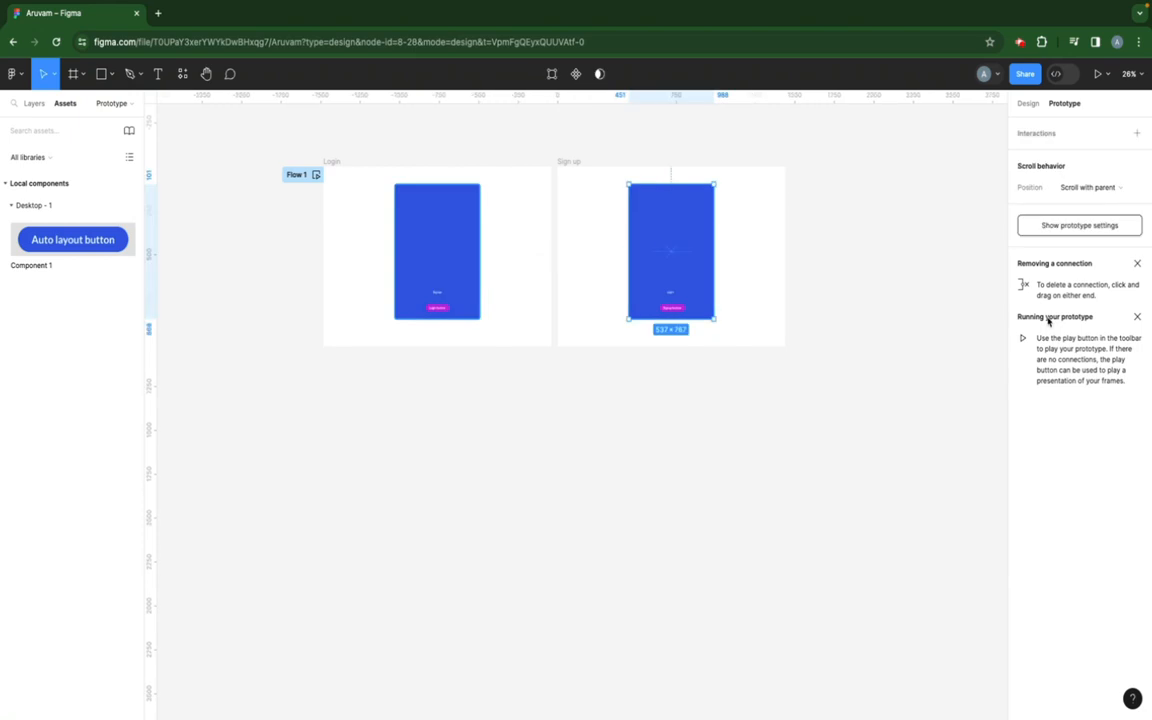
left_click(1027, 104)
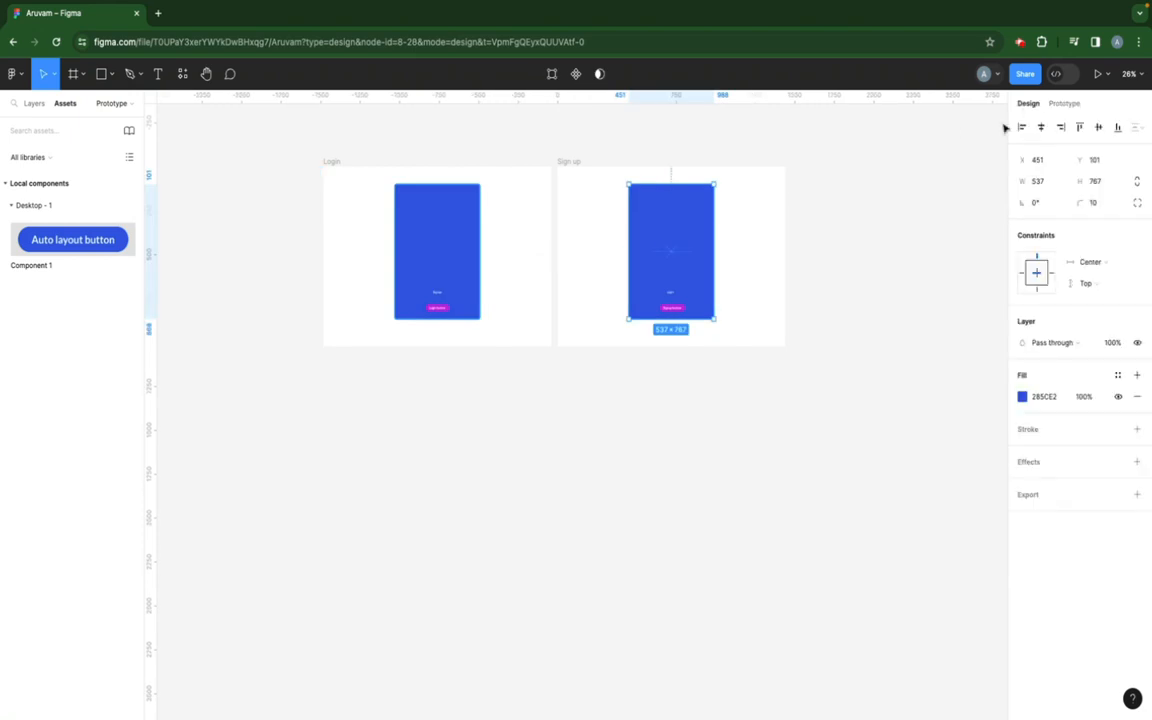
left_click(1021, 397)
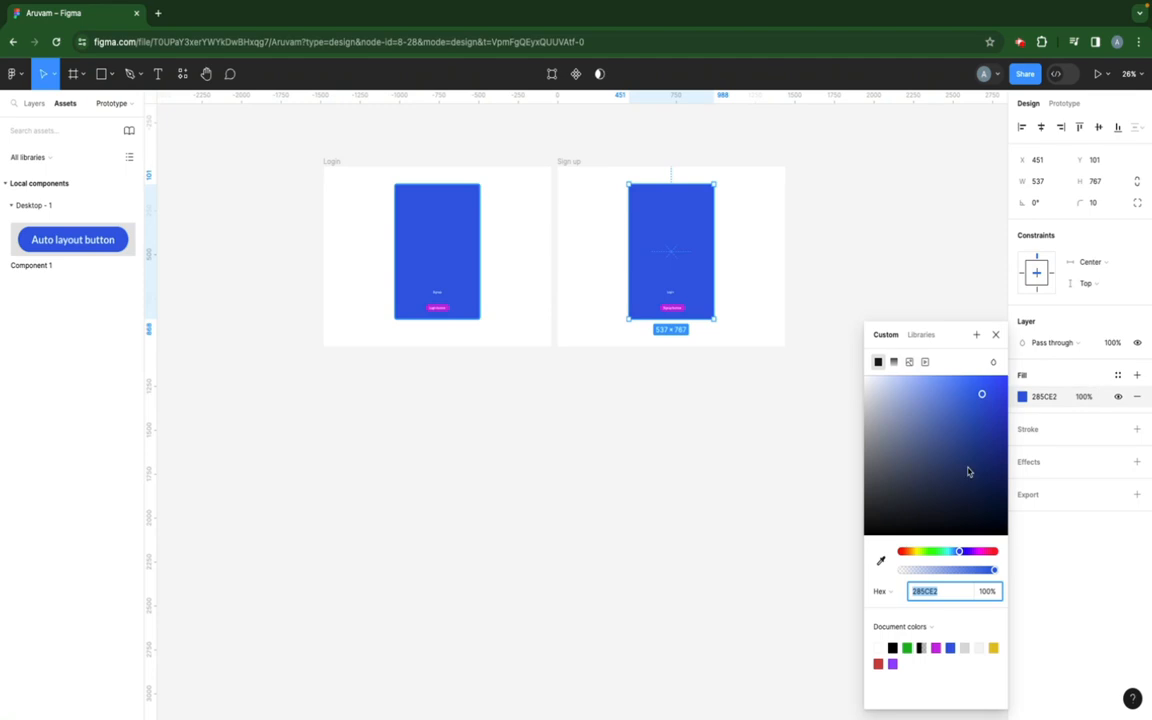
left_click(938, 647)
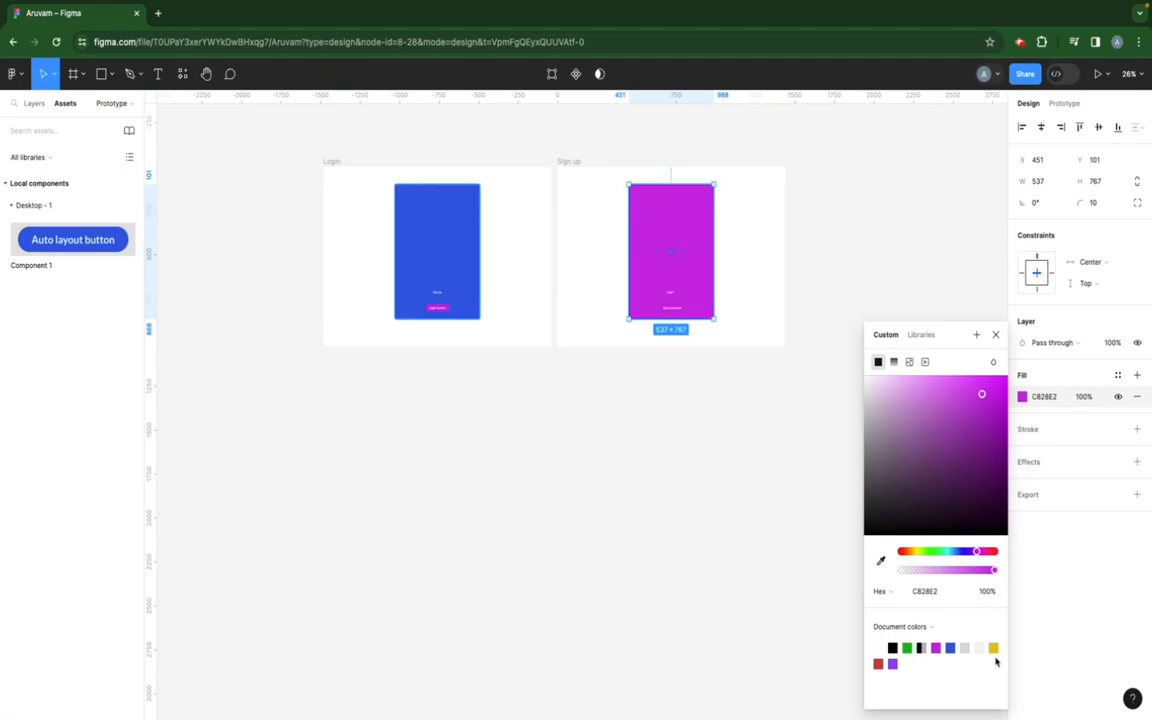
left_click(993, 648)
left_click(996, 334)
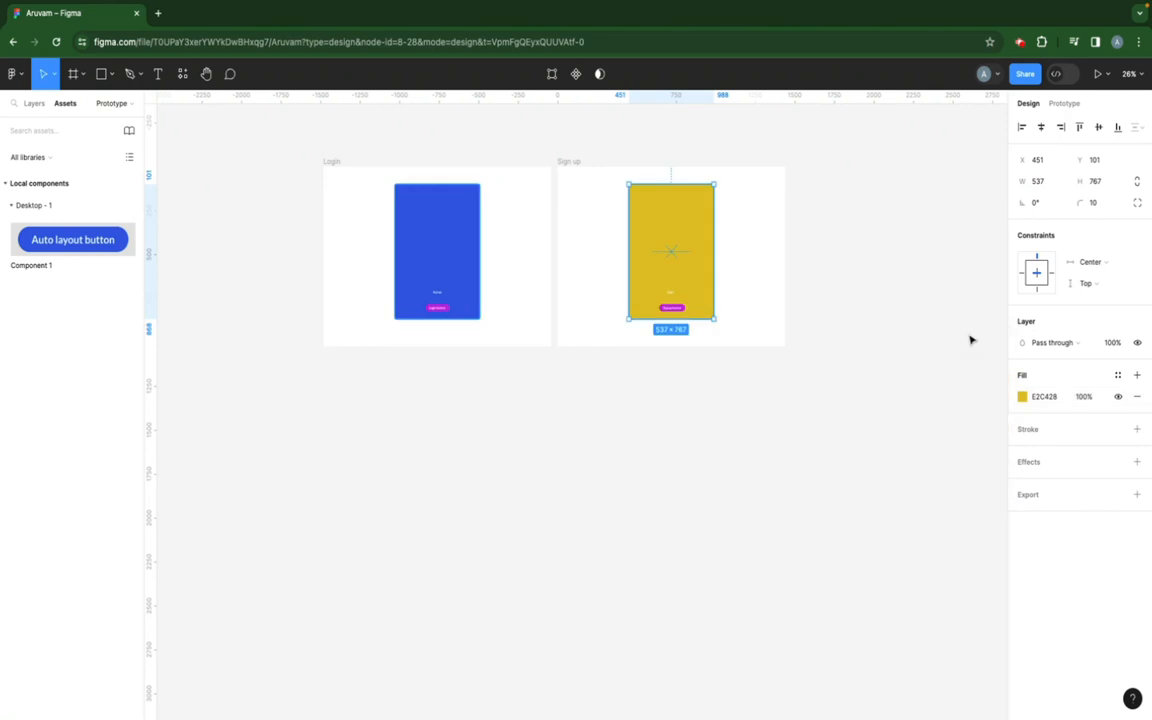
left_click(589, 342)
Present the prototype from the Login frame and test the Signup link and the Login link back
left_click(331, 163)
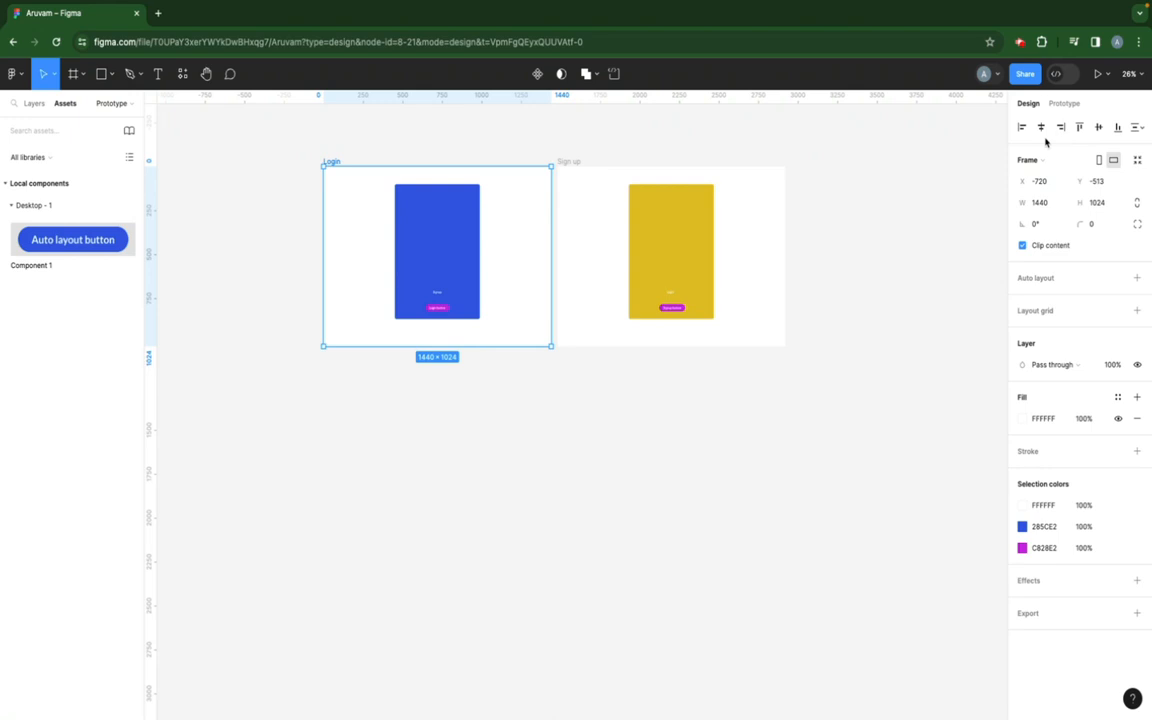
left_click(1105, 76)
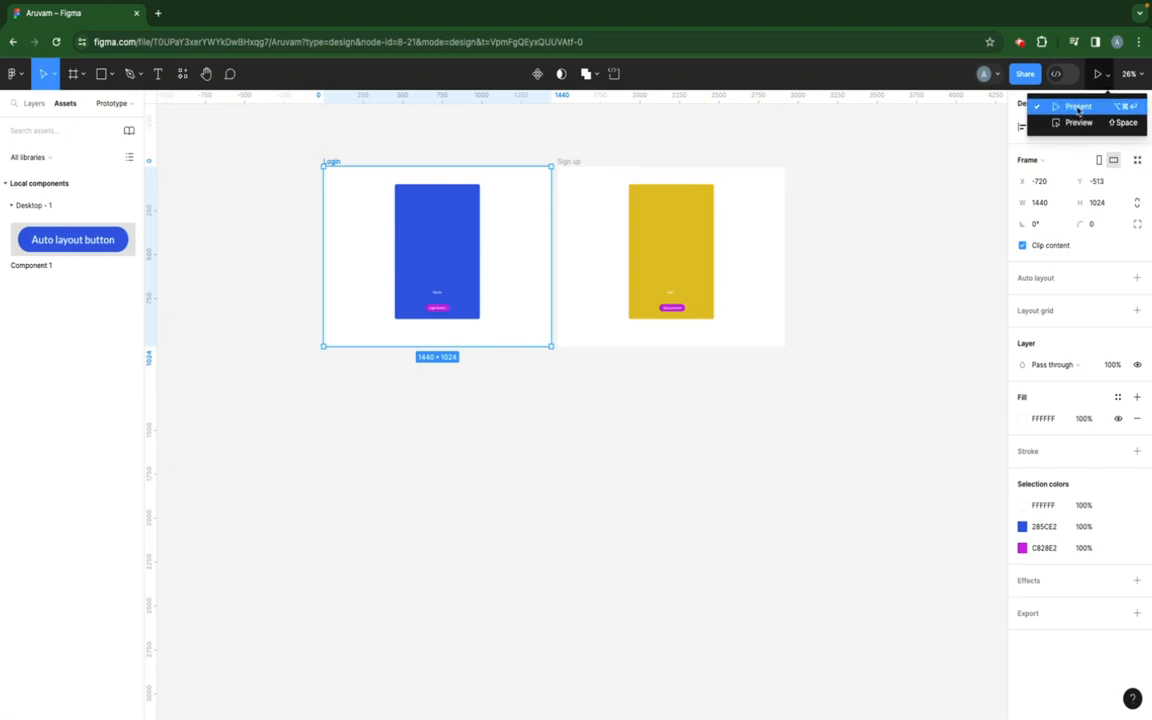
left_click(1098, 74)
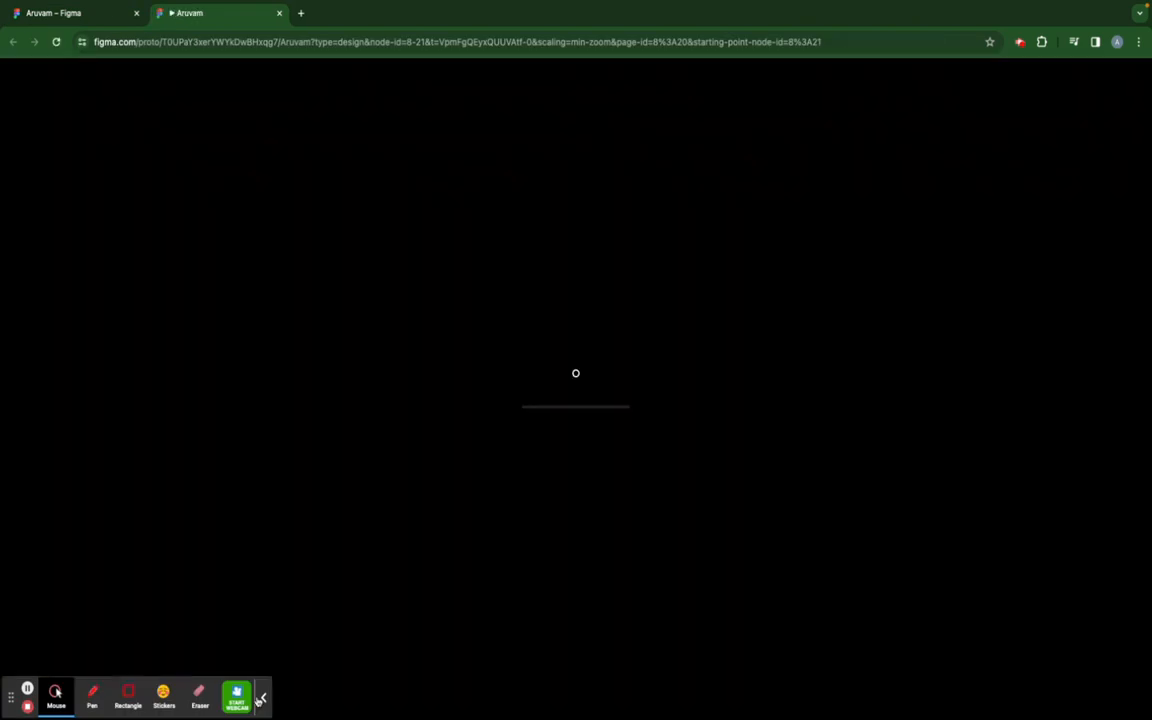
left_click(263, 697)
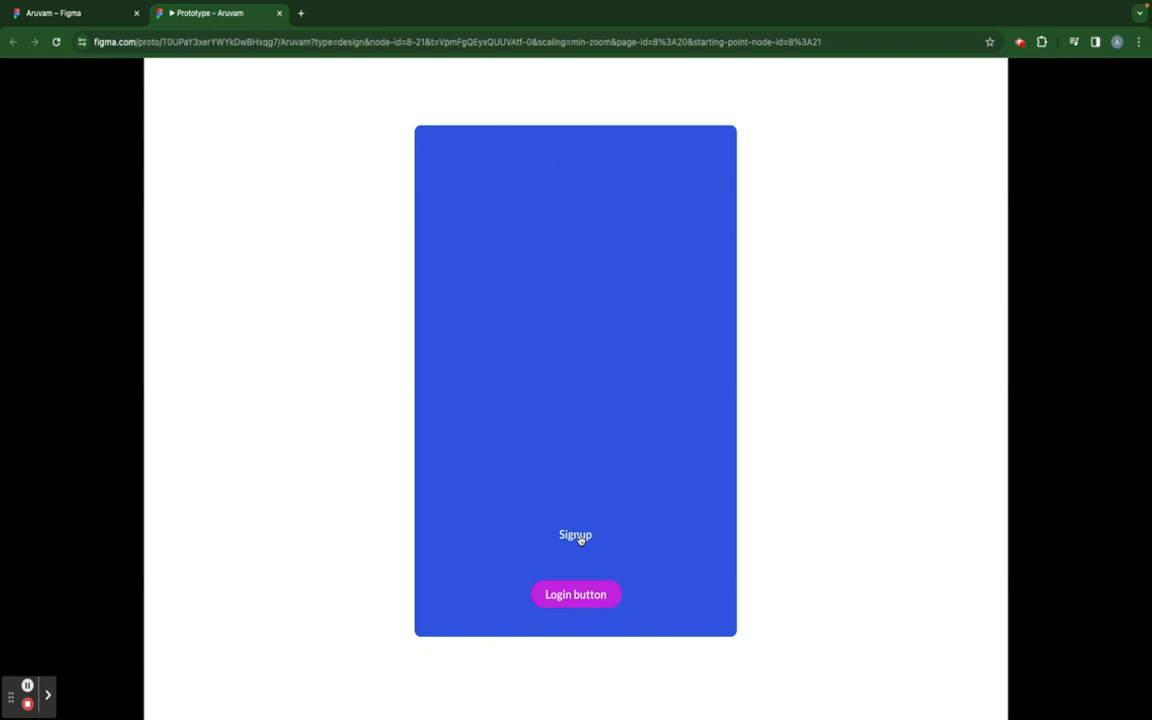
left_click(269, 280)
left_click(572, 541)
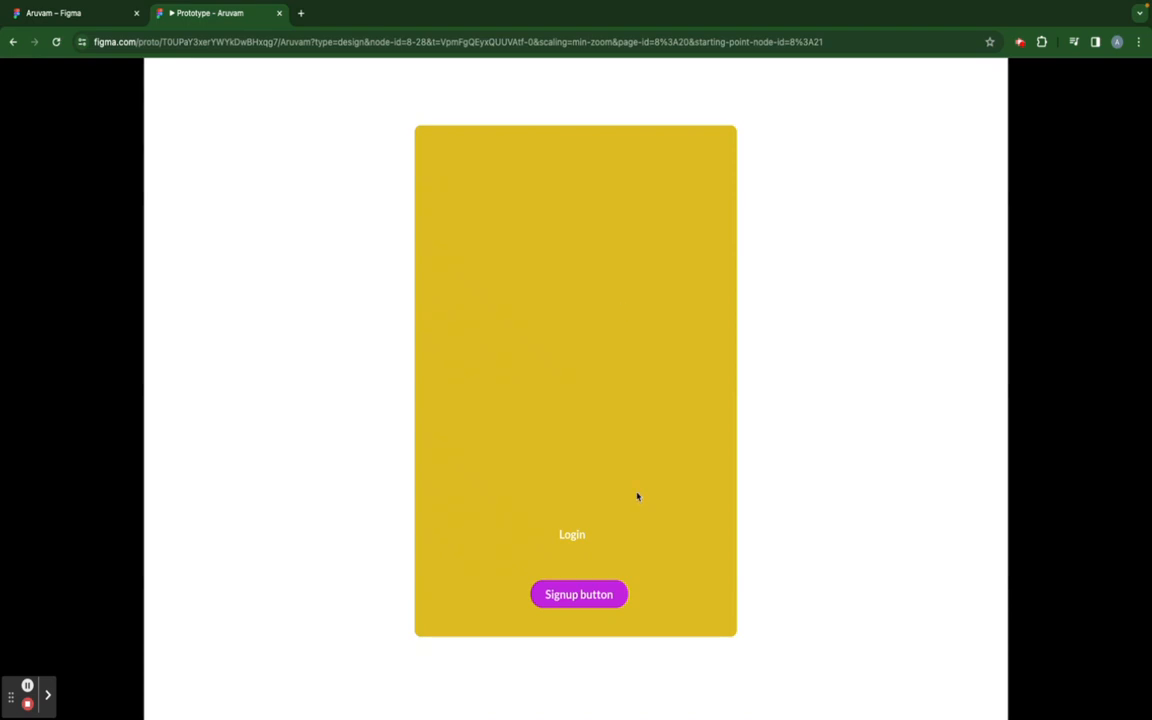
left_click(578, 537)
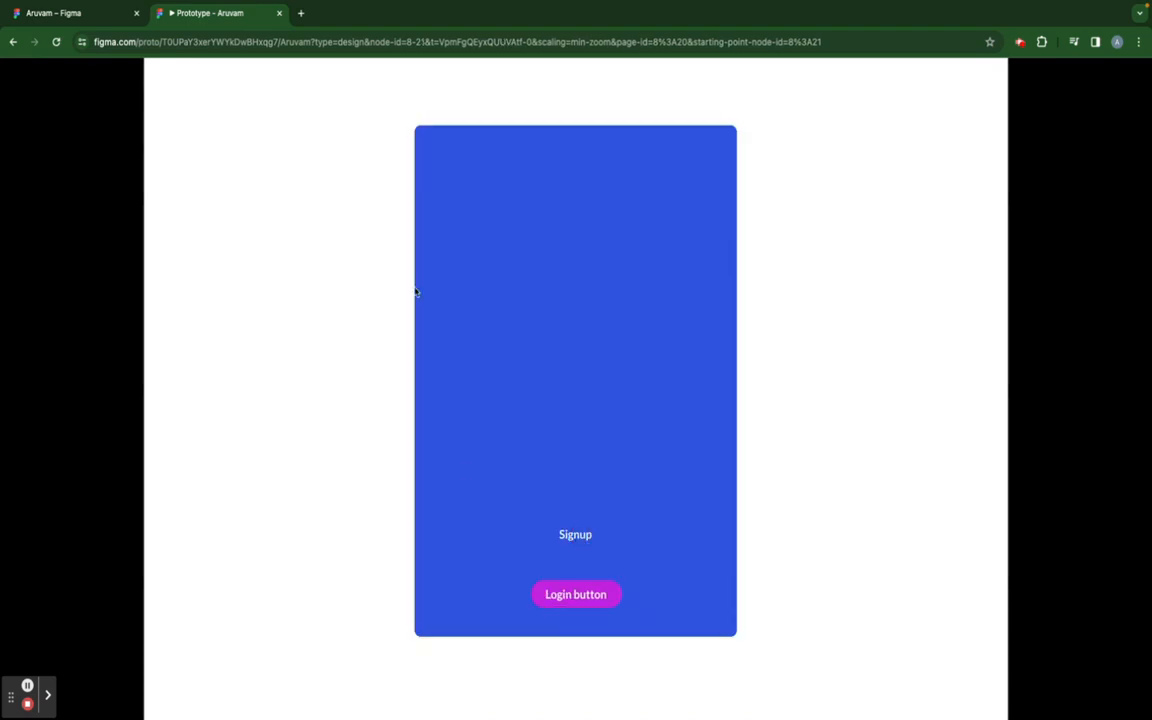
Return to the design file and place a duplicate of the Sign up frame in the empty area below the original
left_click(60, 15)
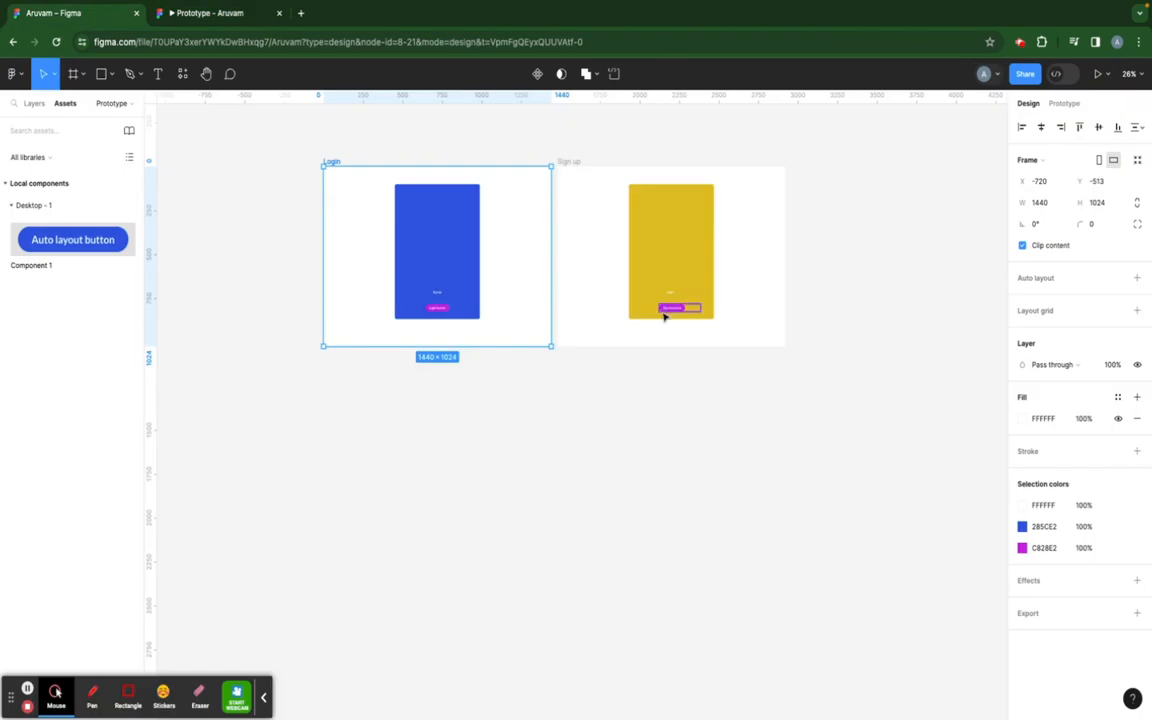
left_click(563, 437)
left_click(569, 161)
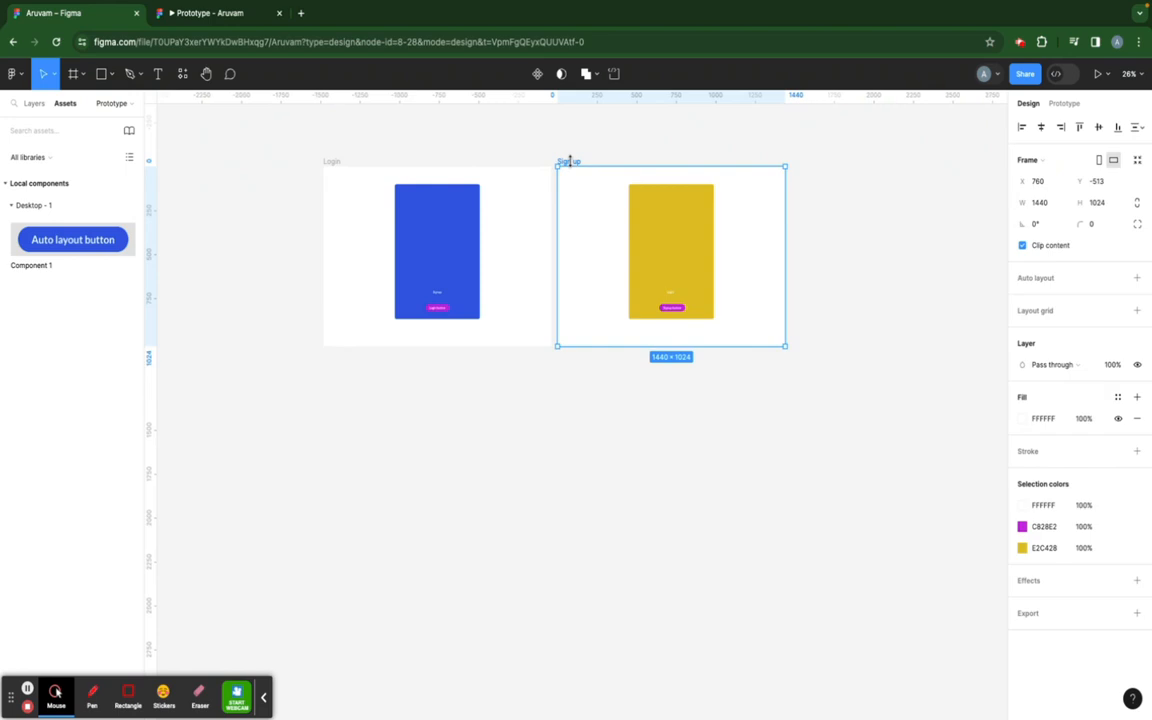
key("ctrl+d")
left_click_drag(741, 164, 509, 463)
Delete the Signup button from the duplicated frame and move its "Login" text up to the middle of the yellow rectangle
scroll(634, 554, "up", 3)
scroll(634, 554, "up", 5)
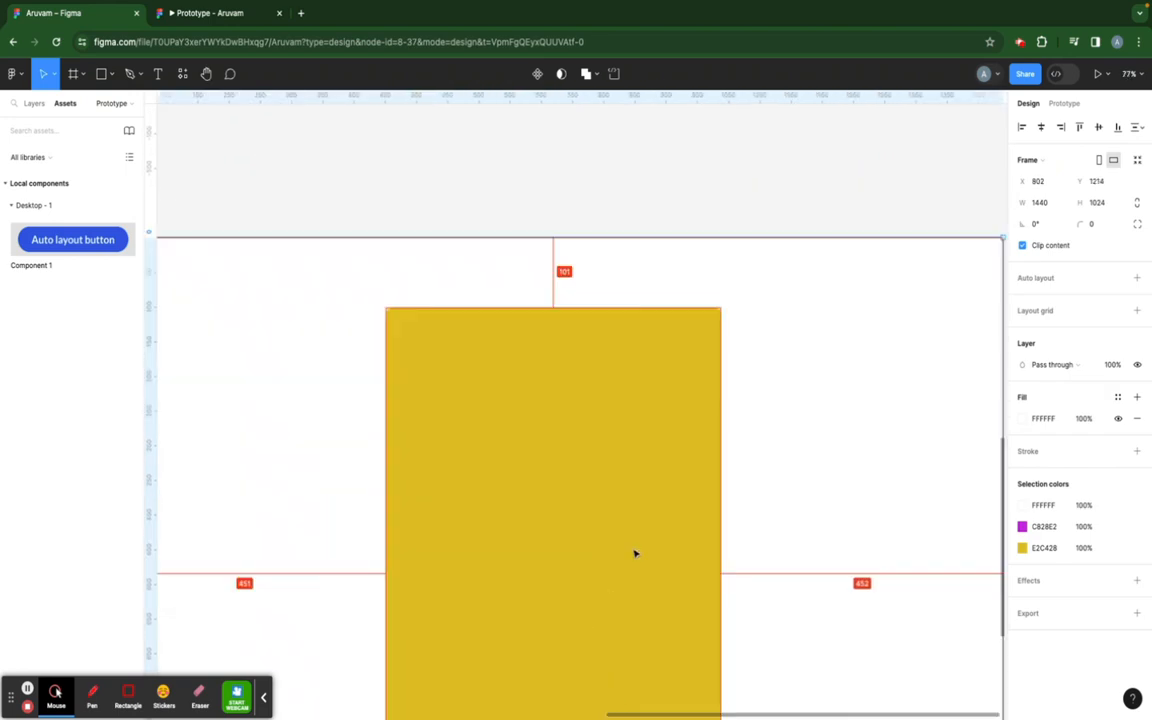
scroll(609, 378, "down", 5)
scroll(601, 426, "up", 1)
scroll(601, 426, "up", 3)
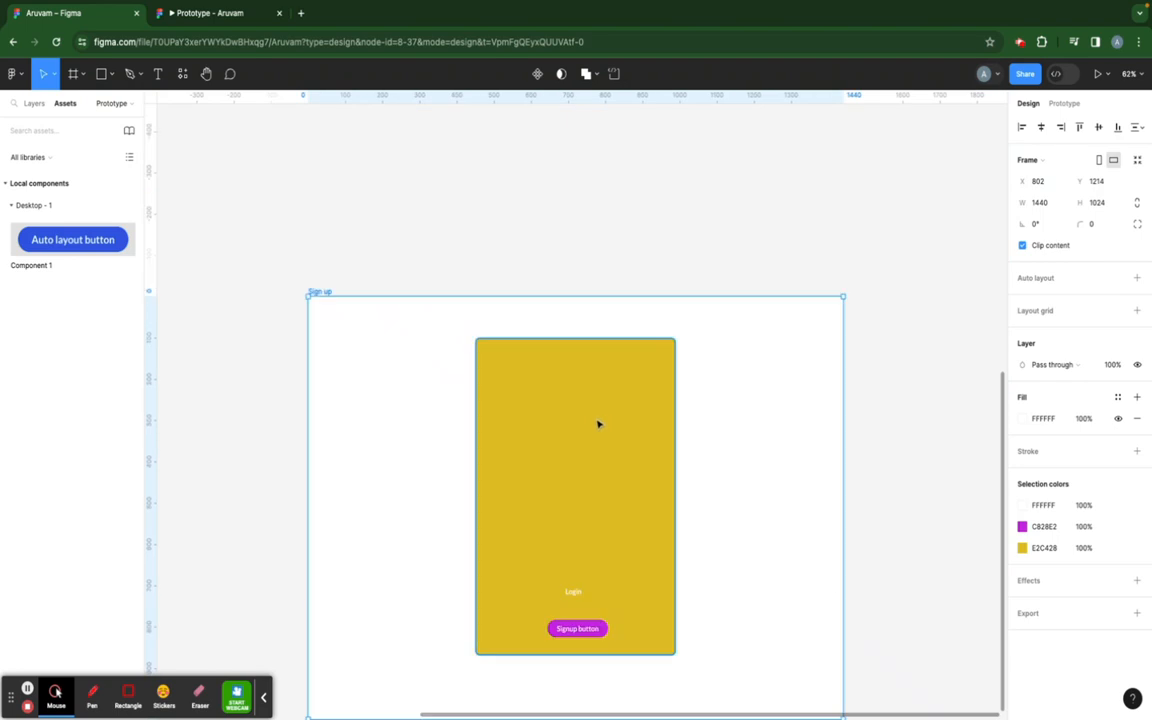
scroll(567, 405, "down", 5)
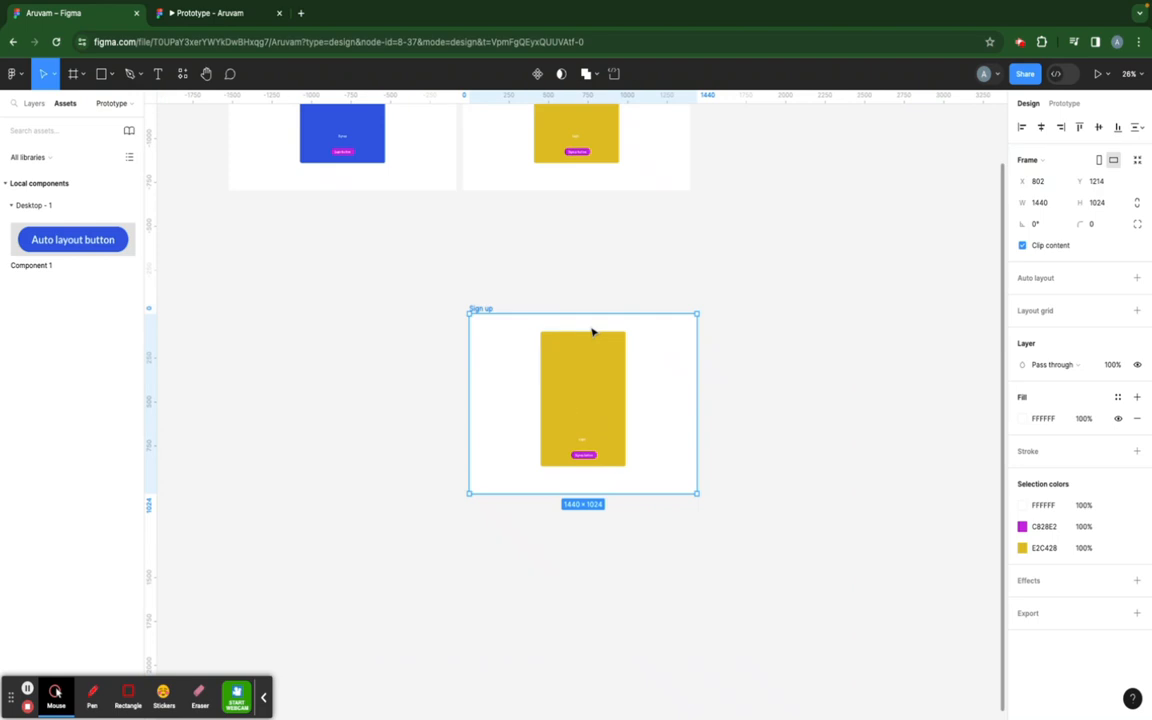
scroll(592, 332, "up", 1)
scroll(601, 460, "up", 3)
left_click(598, 457)
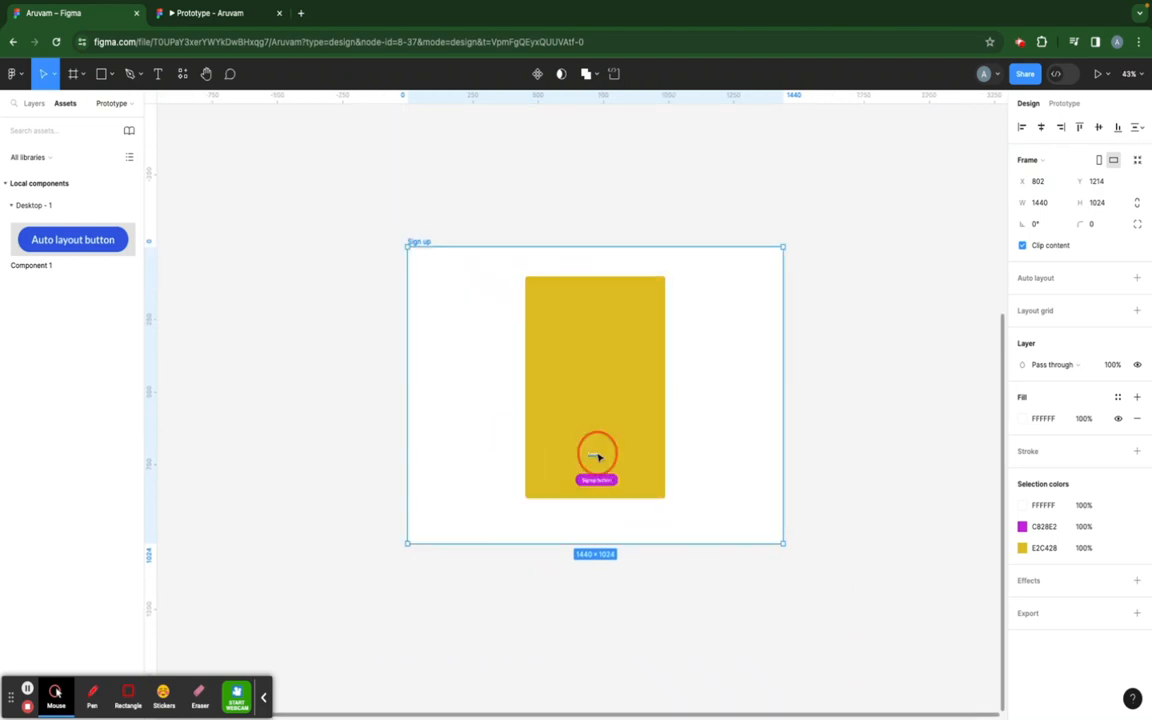
left_click(600, 481)
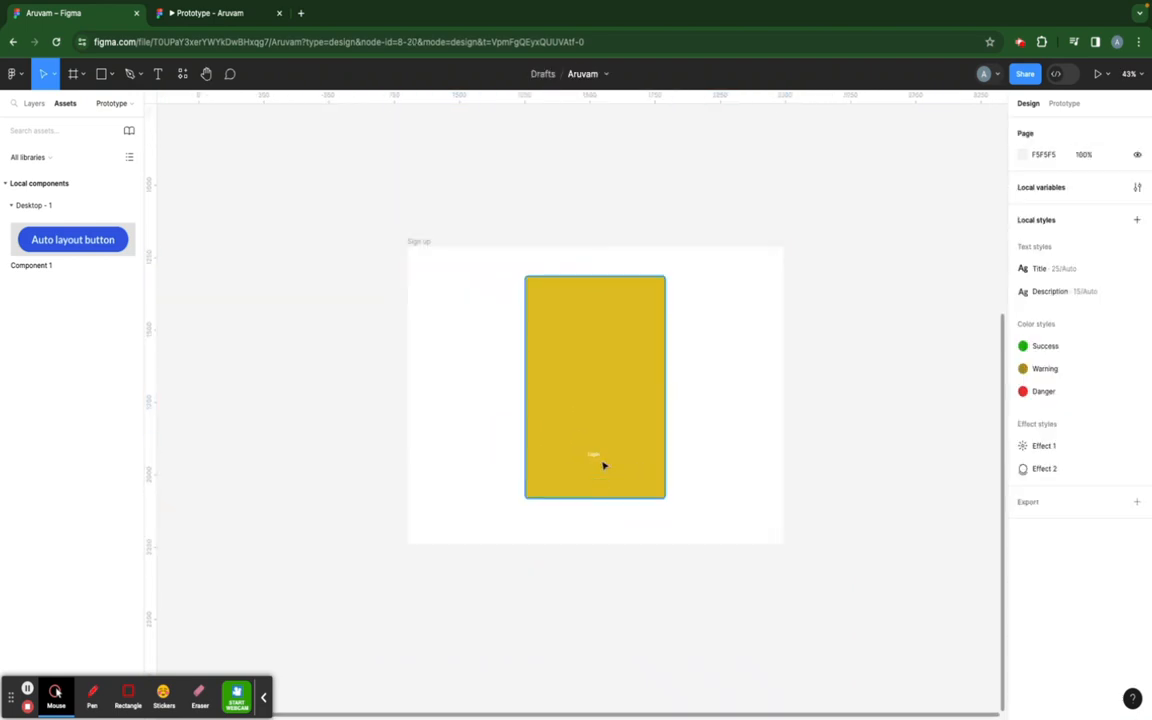
left_click_drag(598, 457, 595, 384)
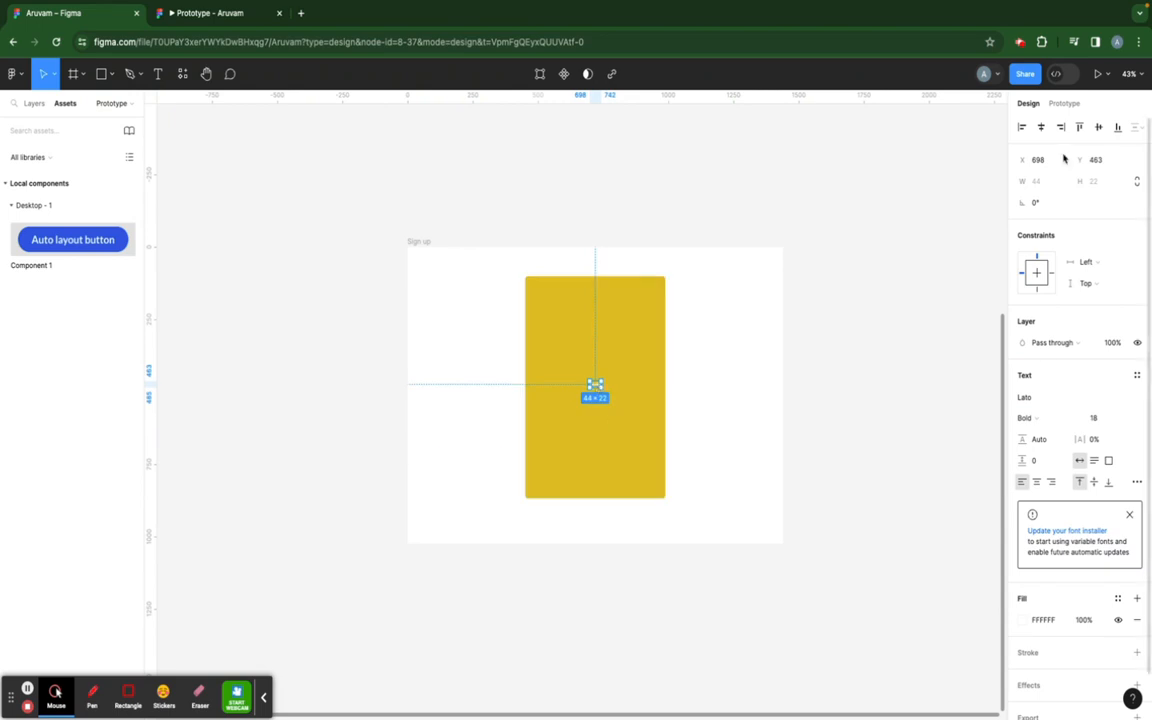
Change the "Login" text in the duplicated frame to "Dashboard"
scroll(619, 429, "up", 5)
scroll(619, 429, "up", 3)
scroll(698, 388, "down", 5)
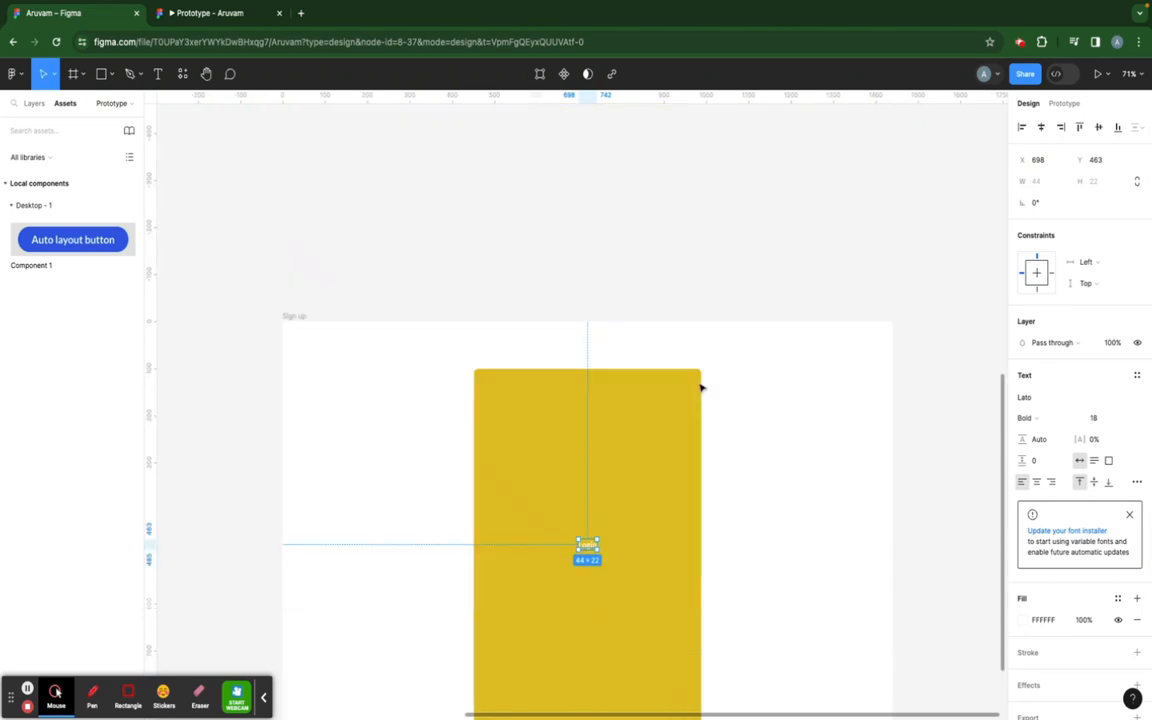
scroll(583, 321, "up", 5)
double_click(601, 388)
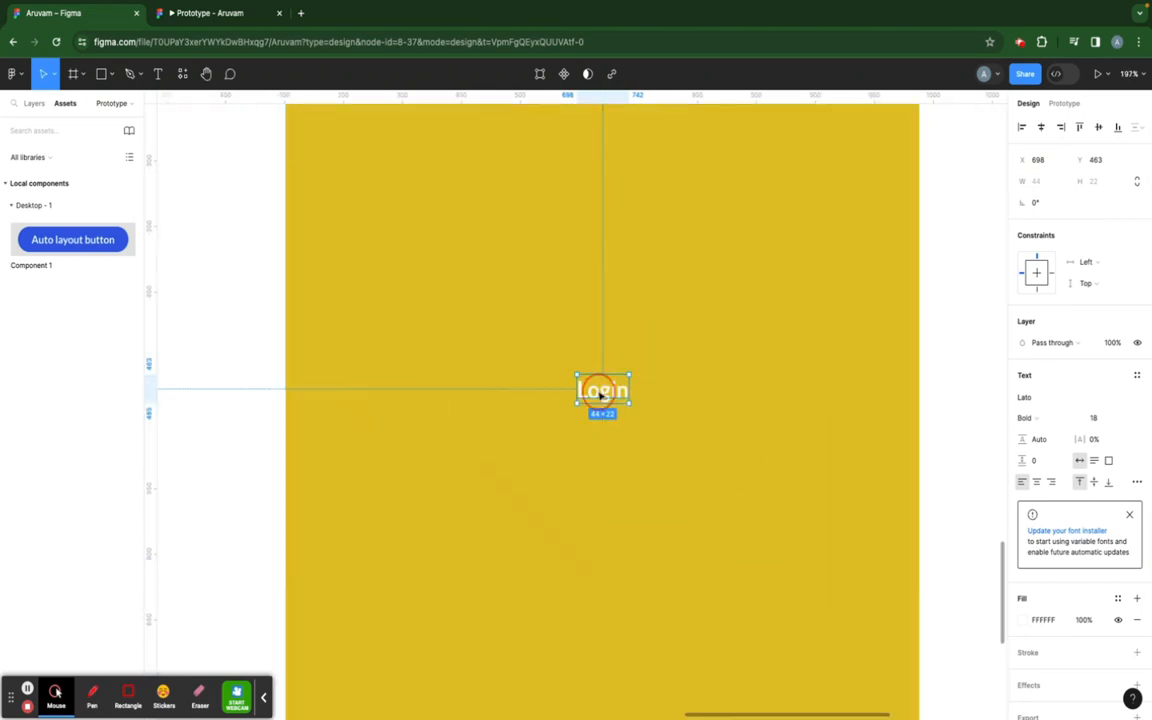
type("Dashb")
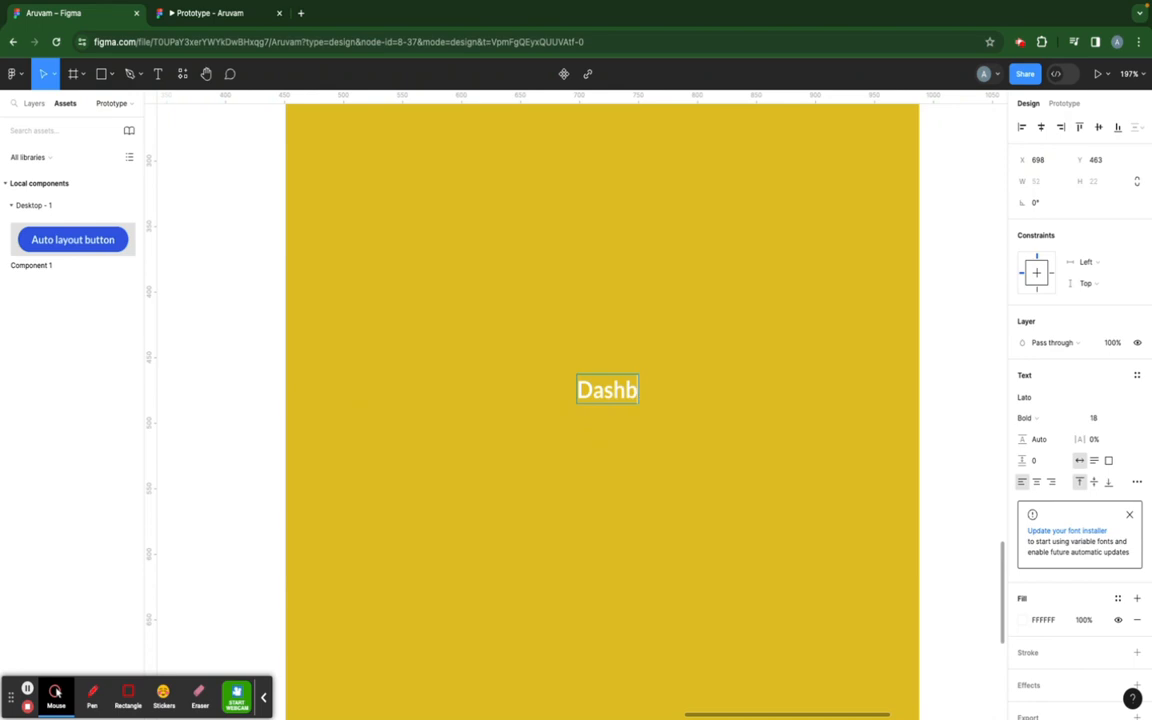
type("oard")
key("Escape")
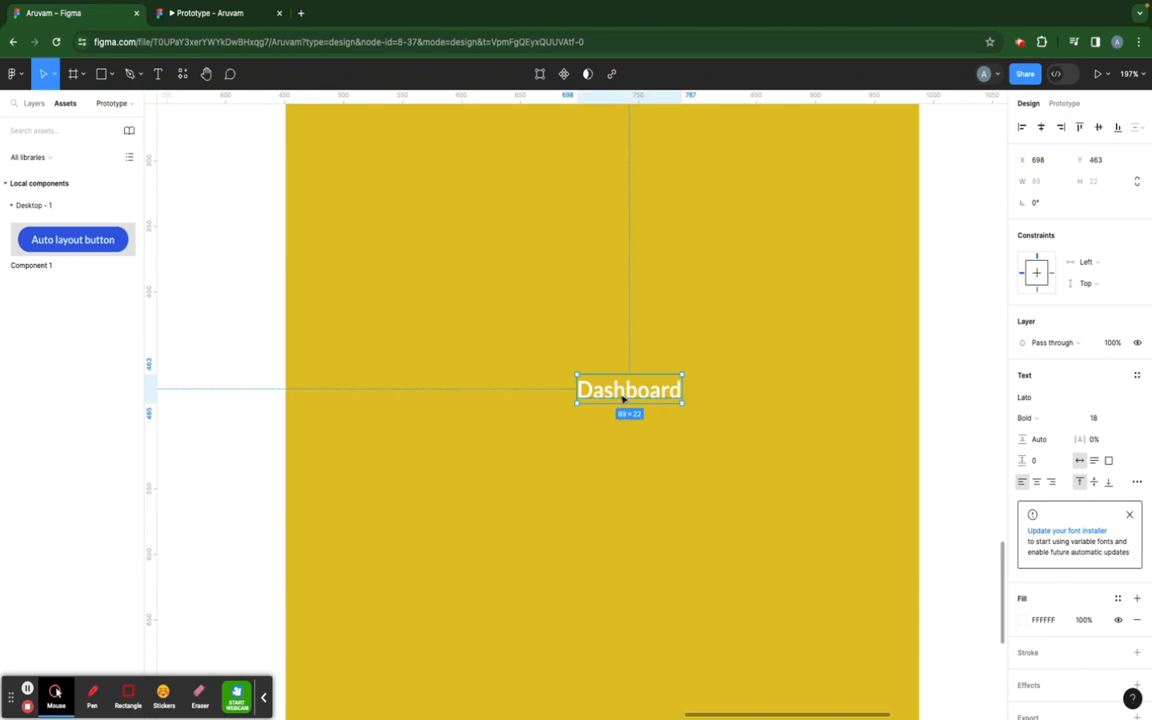
Set the "Dashboard" text's font size to 50 and center it horizontally in the frame
left_click(1106, 424)
type("50")
key("Return")
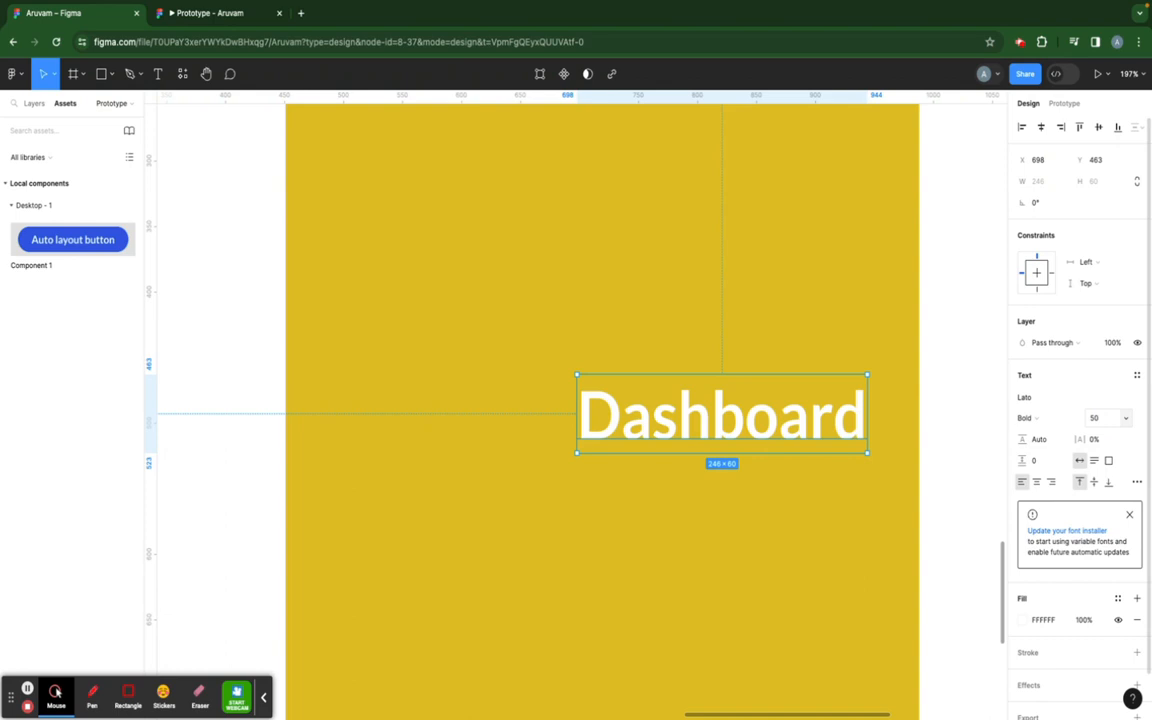
left_click(1040, 127)
Change the fill of the rectangle behind the "Dashboard" text to a dark olive shade
scroll(635, 288, "down", 3)
key("Escape")
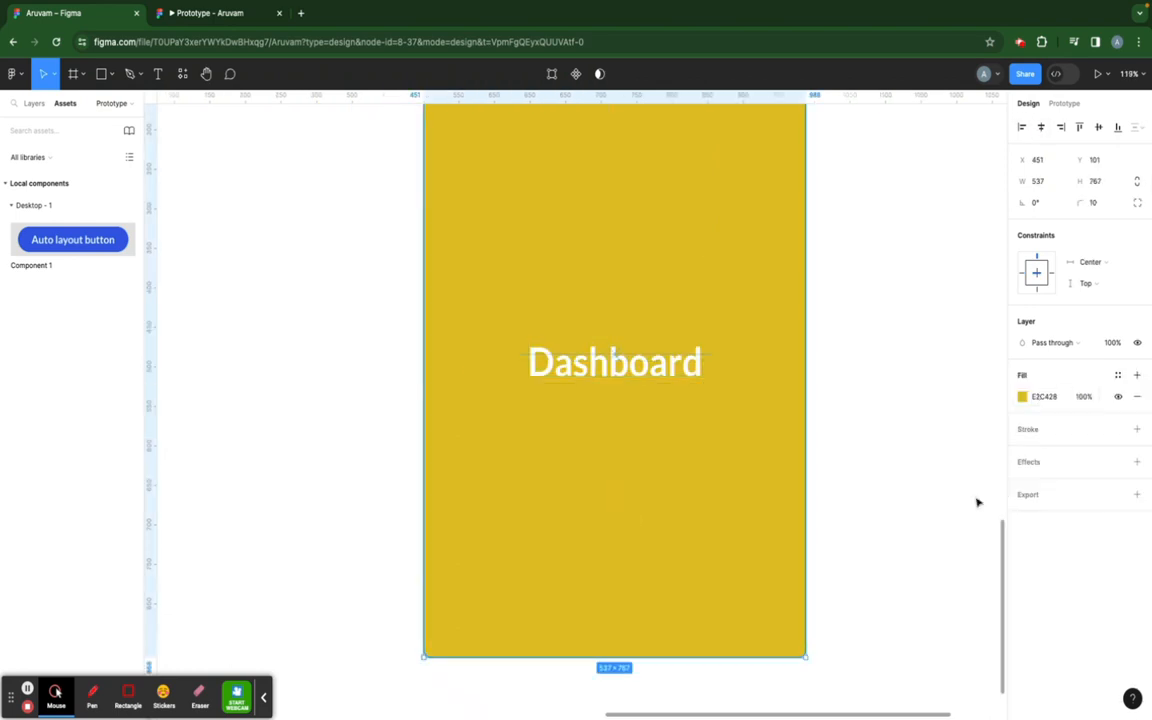
left_click(1022, 397)
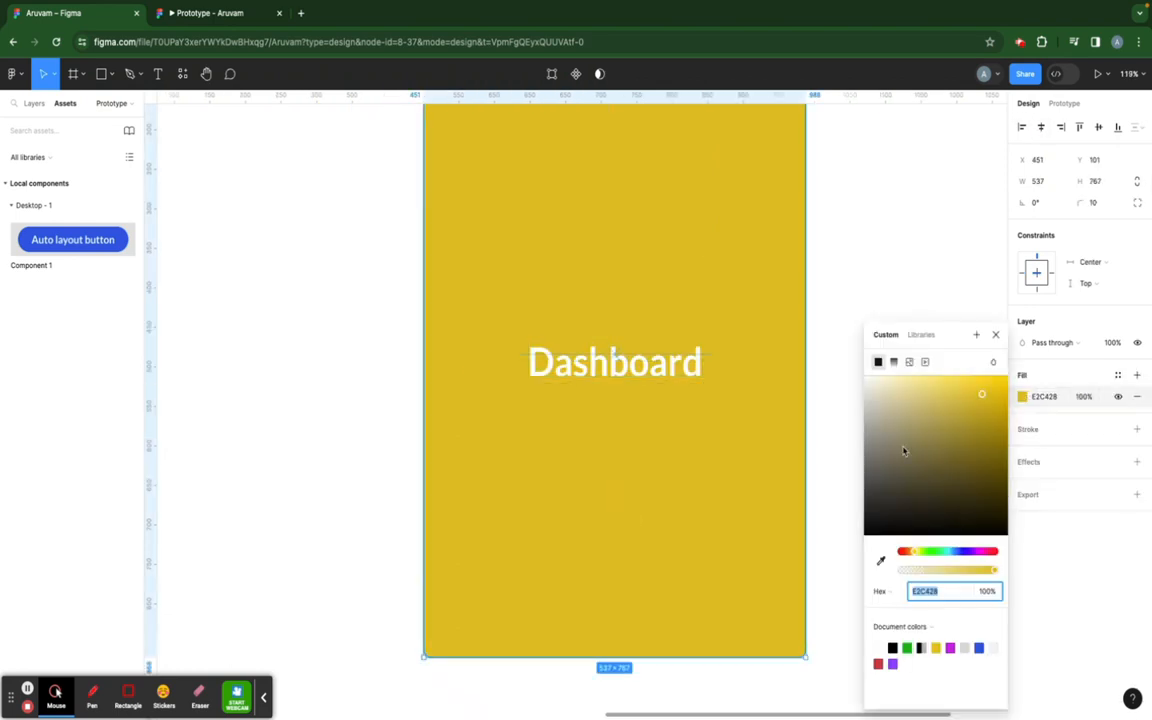
left_click(985, 462)
left_click(956, 244)
scroll(488, 370, "down", 5)
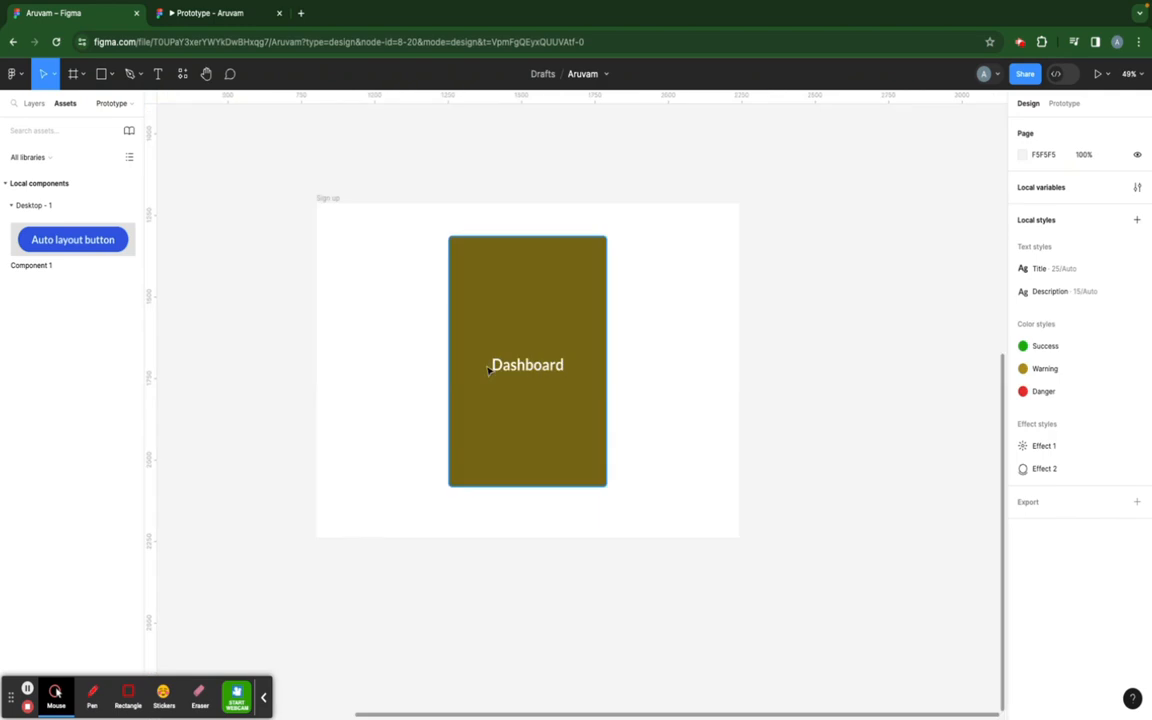
Delete the copied prototype connection from the "Dashboard" text to the Login frame
left_click(1064, 103)
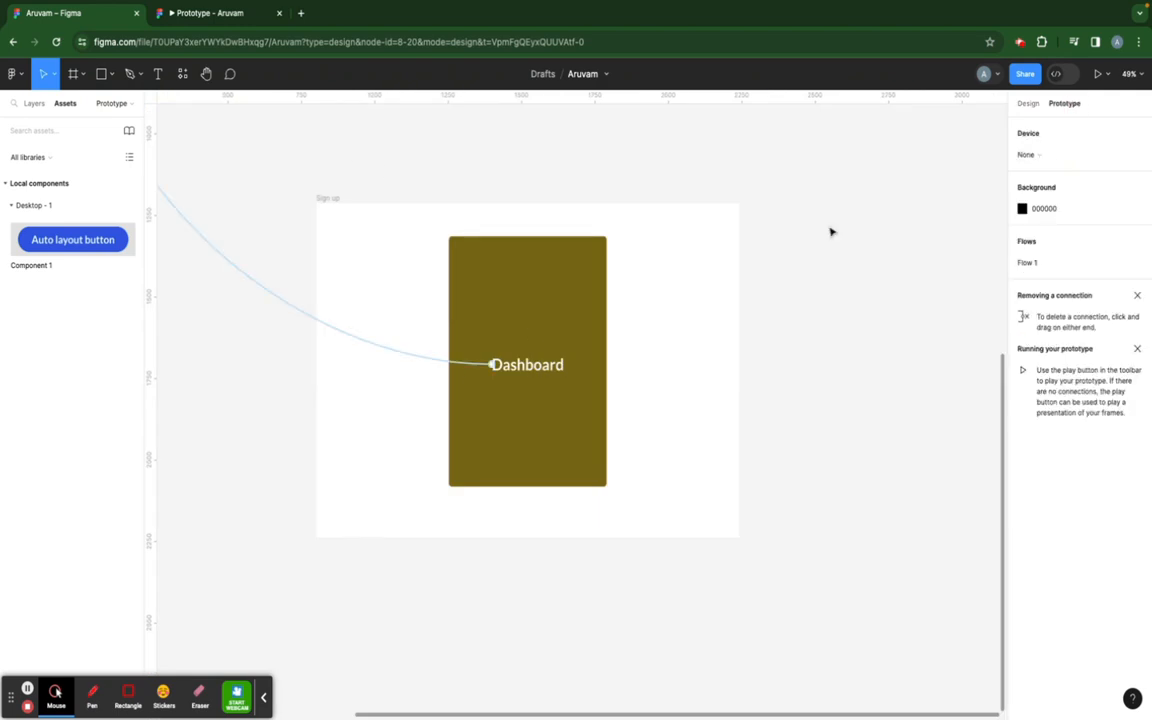
scroll(661, 337, "up", 2)
scroll(704, 340, "down", 3)
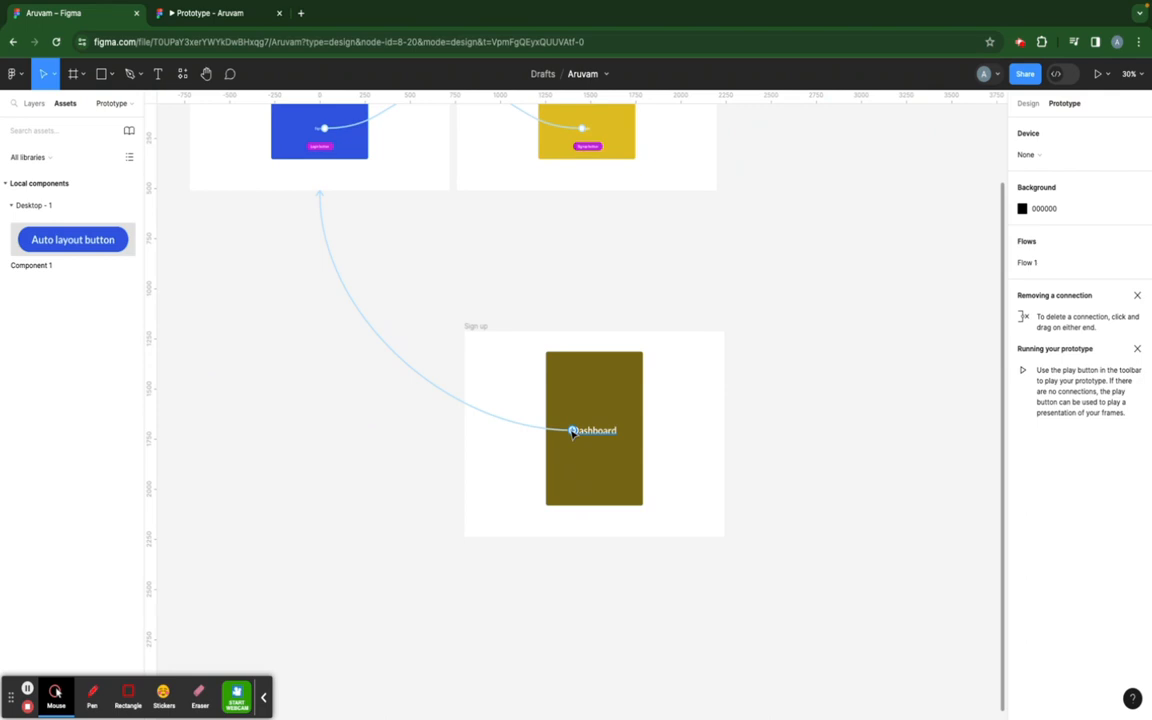
left_click(573, 432)
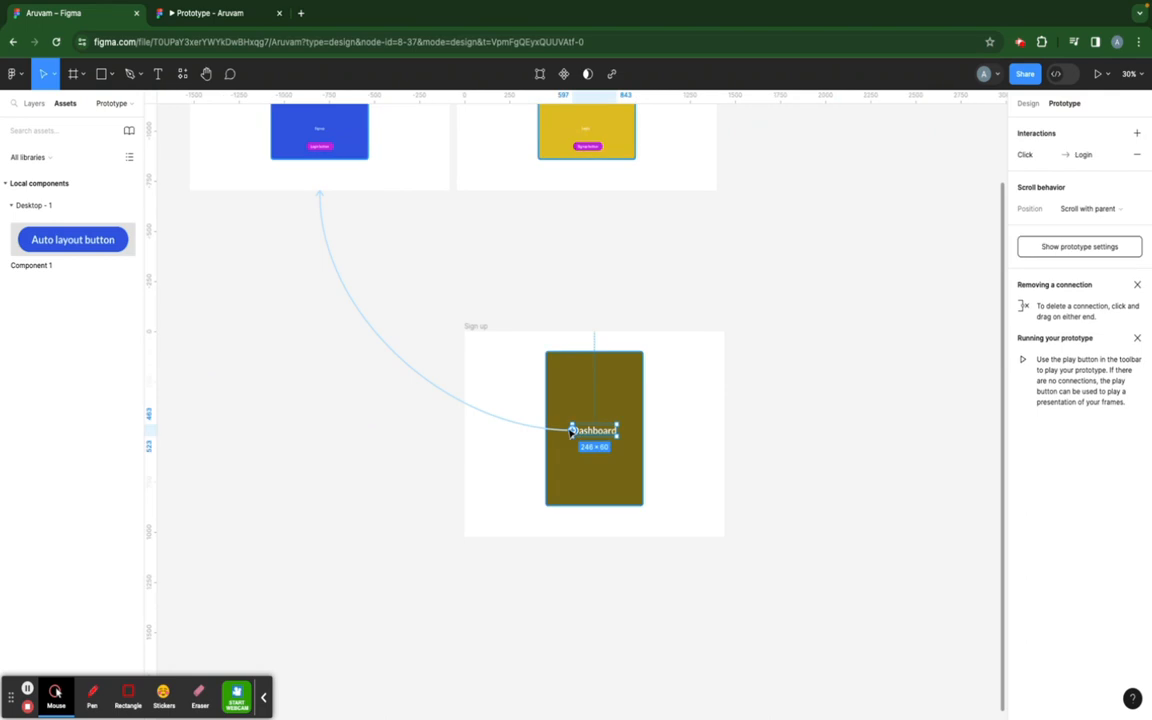
key("Escape")
left_click(570, 433)
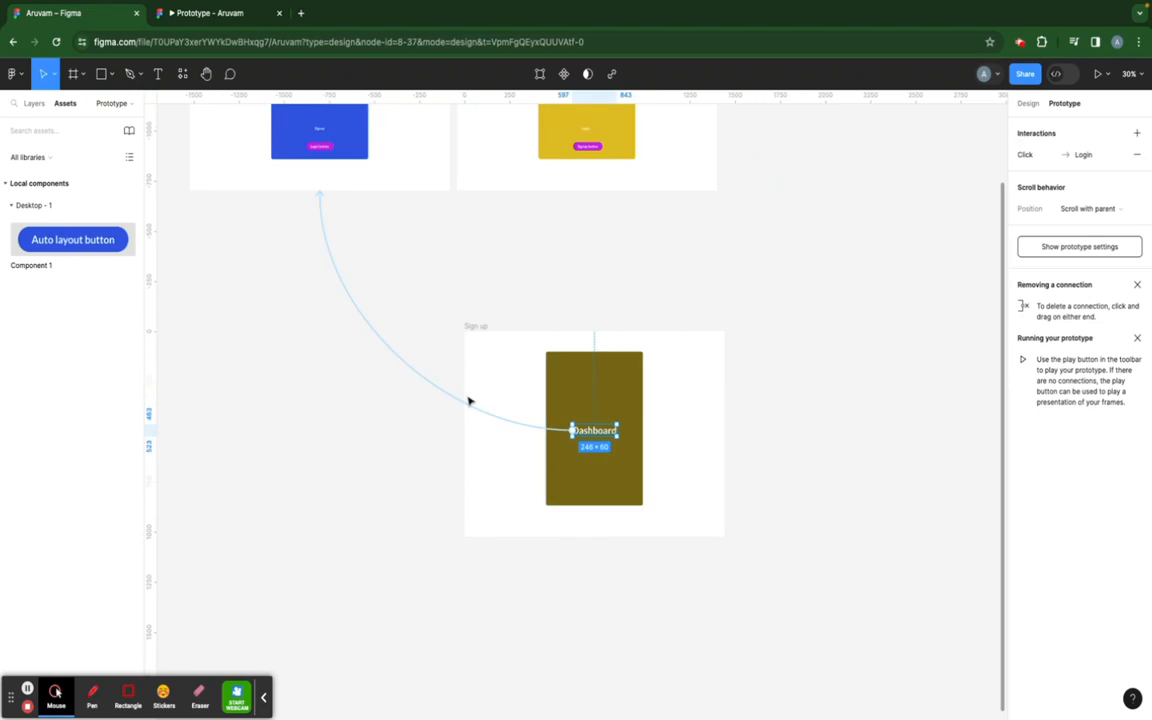
left_click(440, 392)
key("Delete")
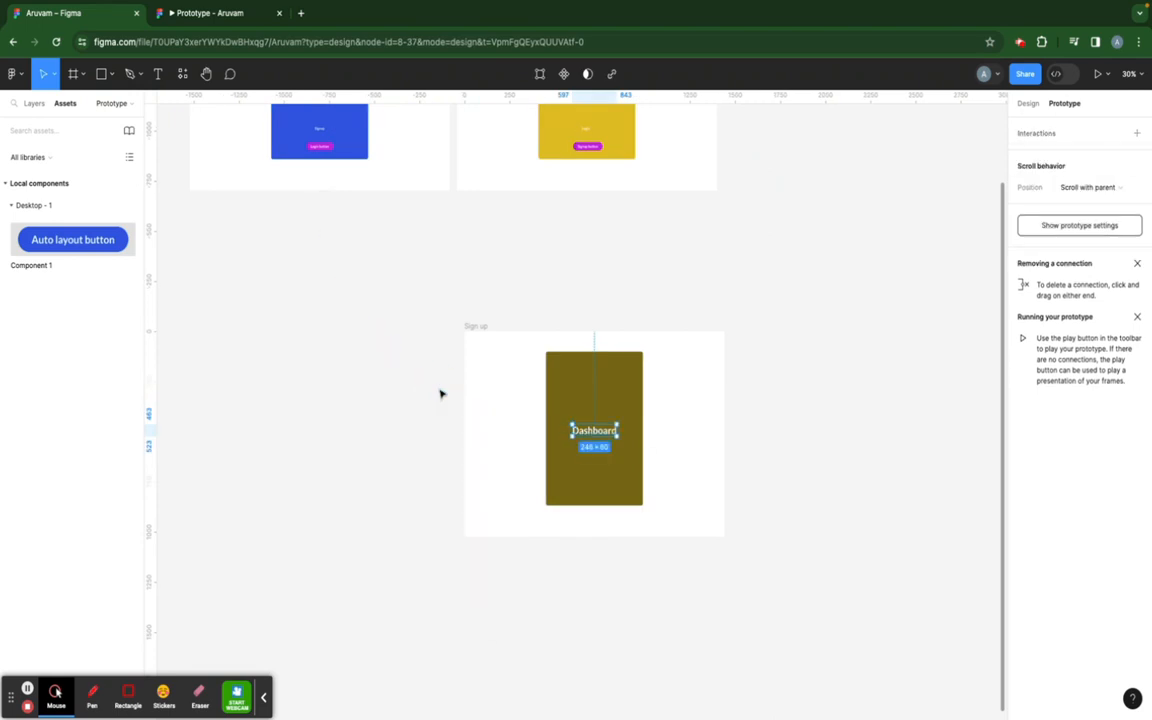
Link the Login button to the duplicated frame containing the "Dashboard" text with an on-click Navigate to interaction
scroll(311, 200, "up", 5)
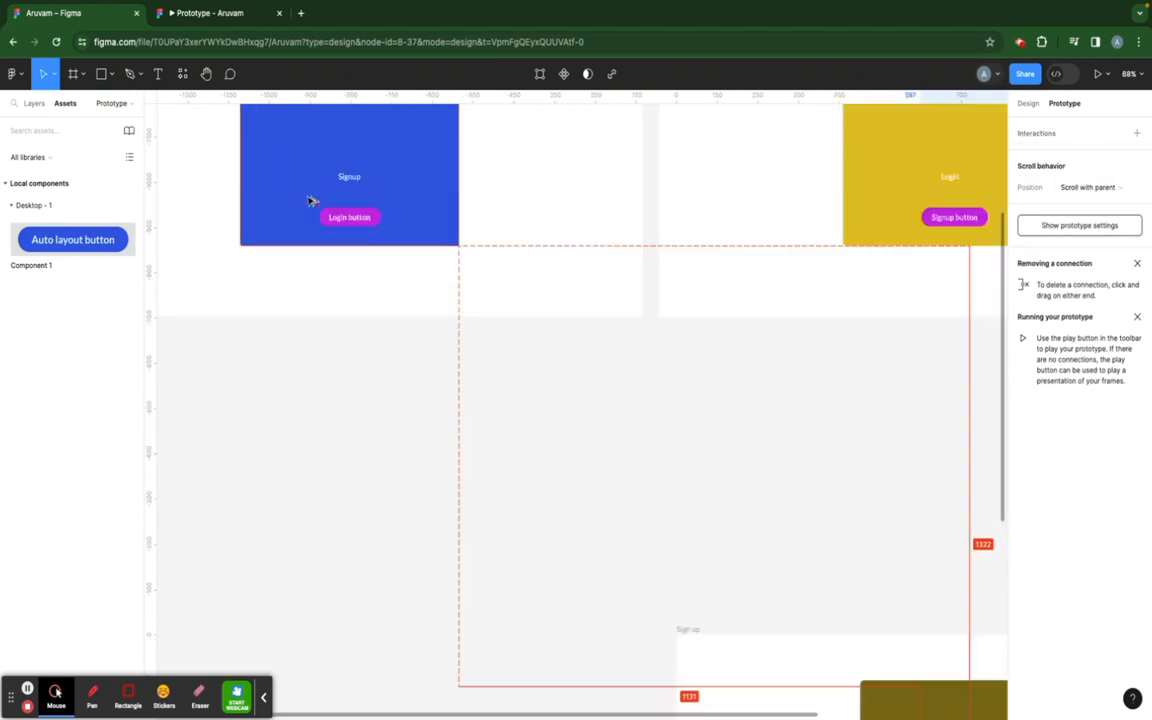
left_click(330, 219)
scroll(324, 222, "down", 3)
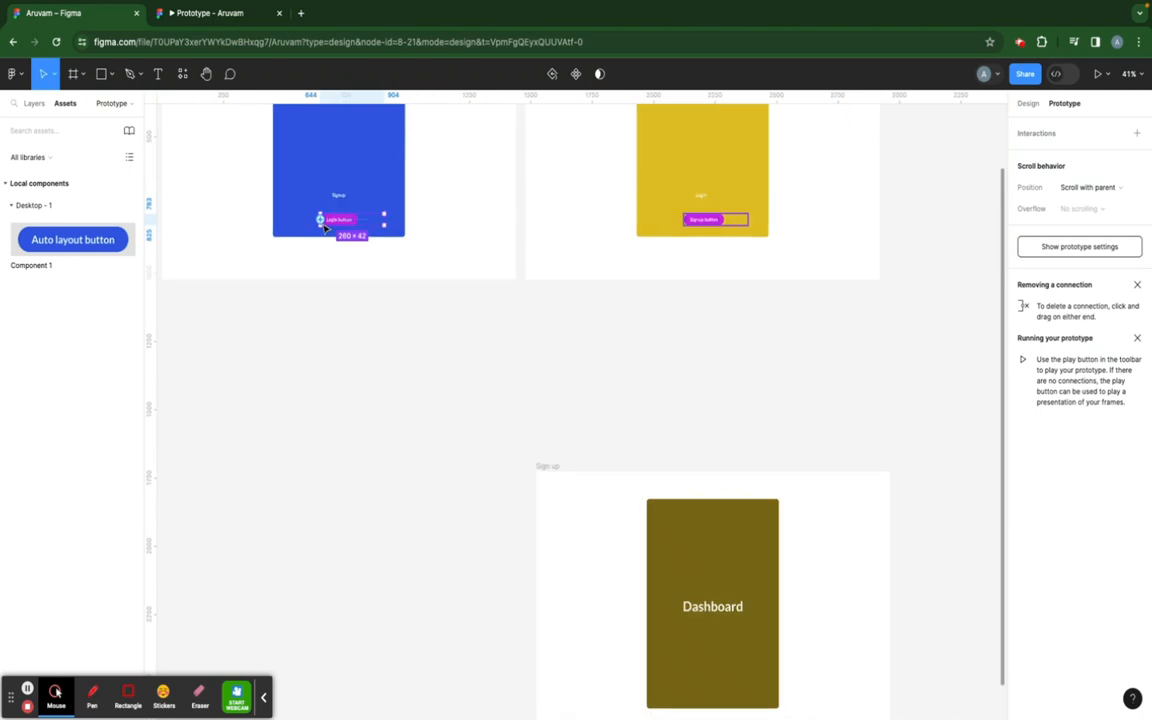
scroll(465, 343, "down", 2)
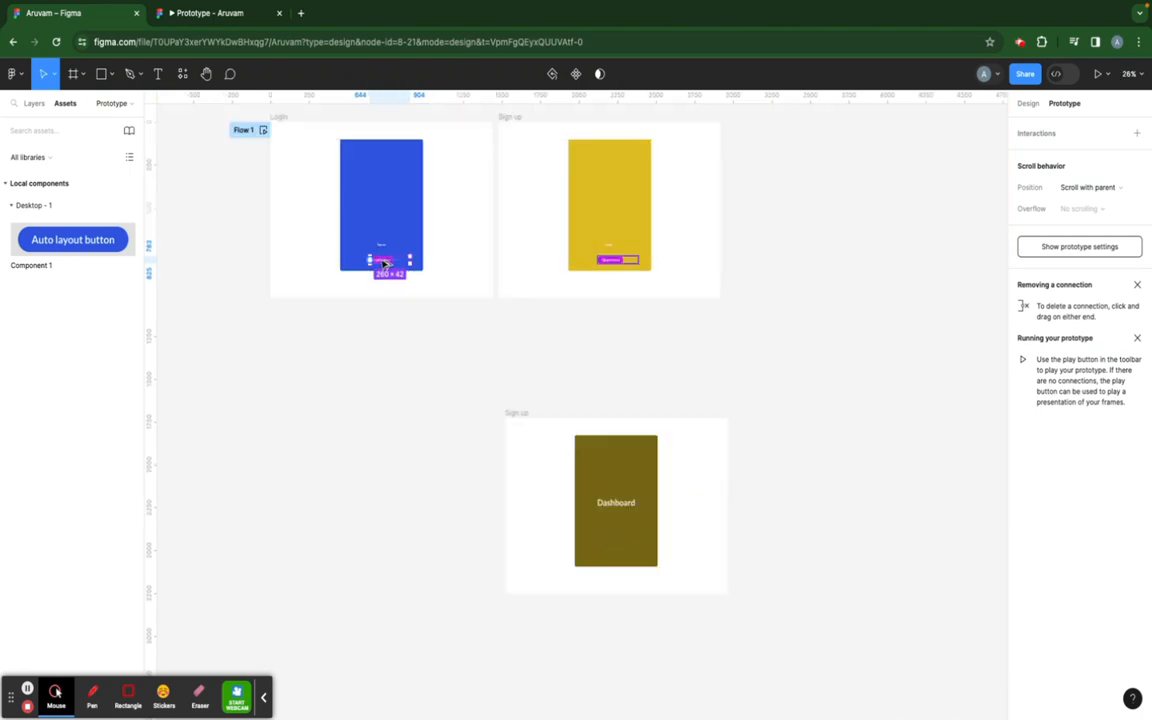
scroll(384, 262, "up", 4)
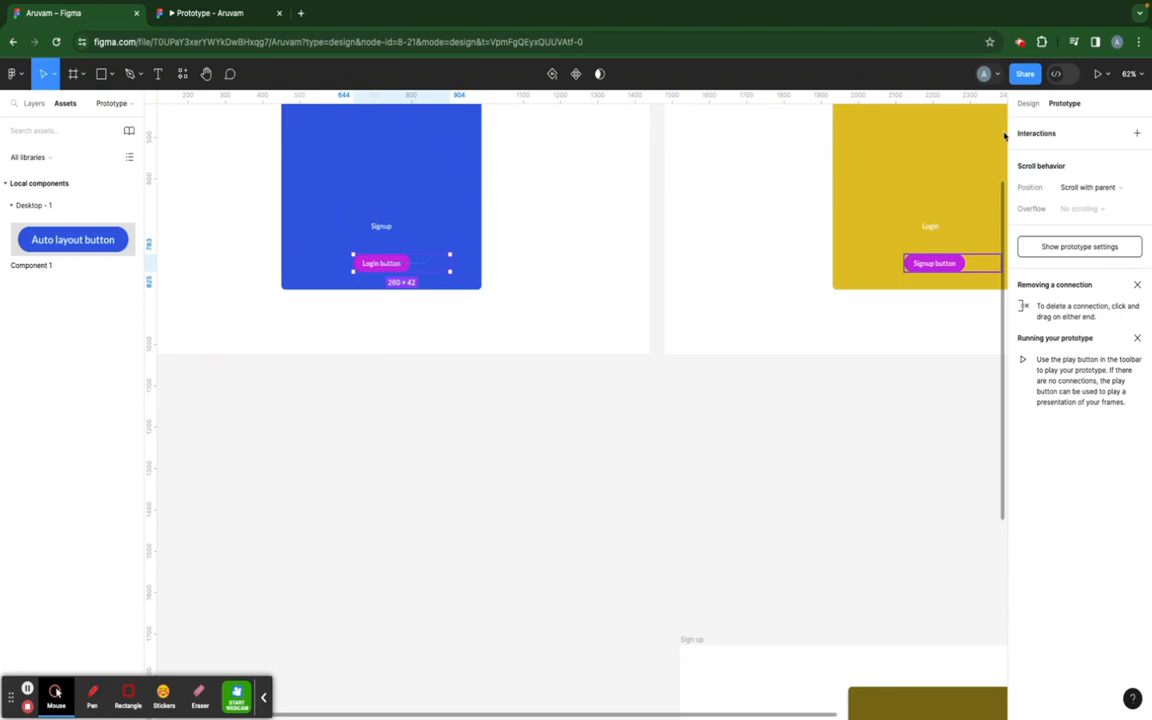
left_click_drag(401, 272, 738, 658)
Rename the duplicated "Sign up" frame containing the "Dashboard" text to "Dashboard"
scroll(486, 452, "down", 5)
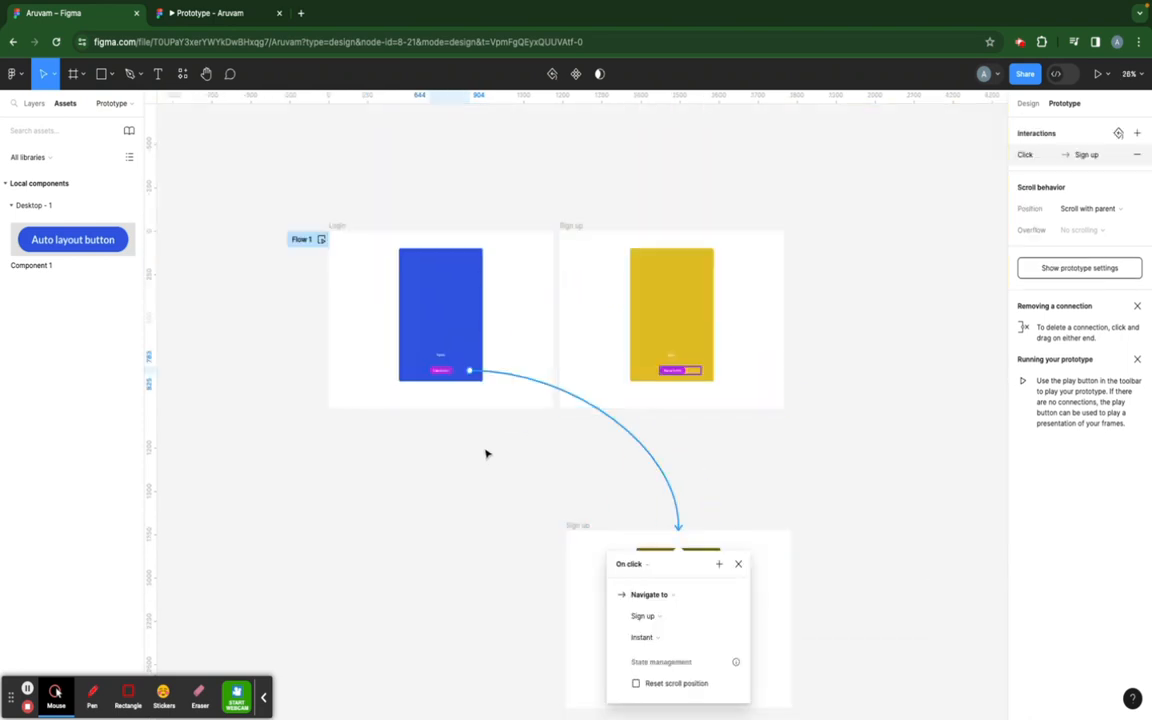
left_click(576, 522)
type("D")
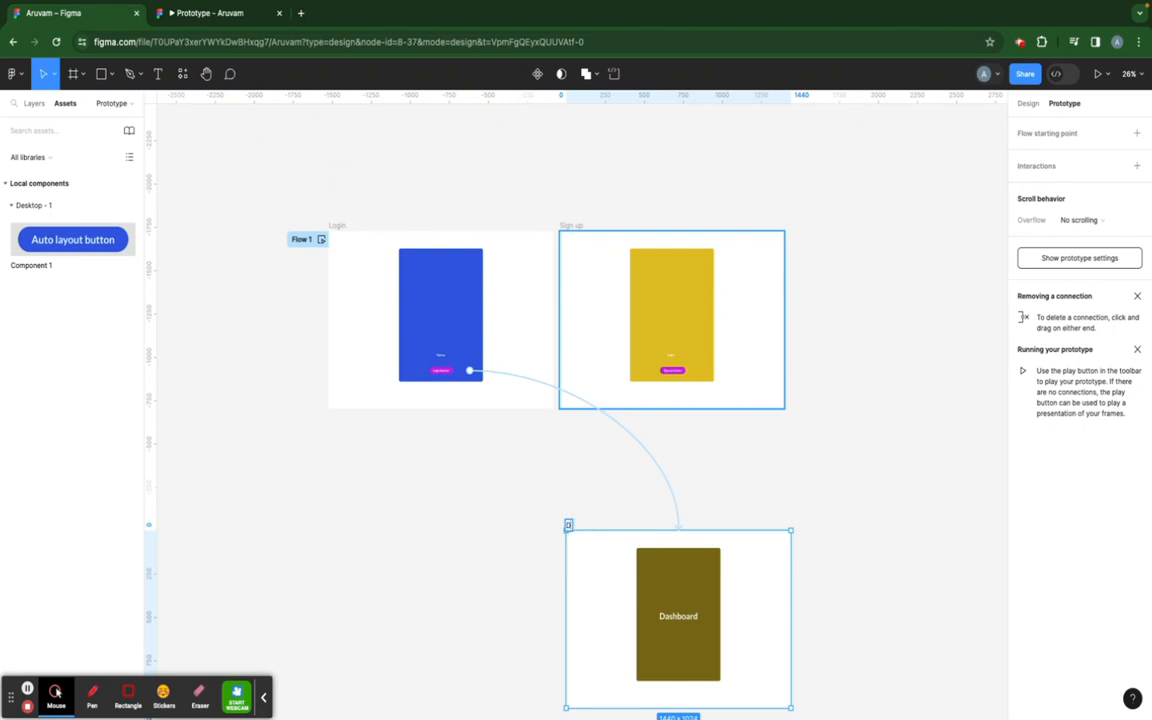
type("ashboard")
key("Return")
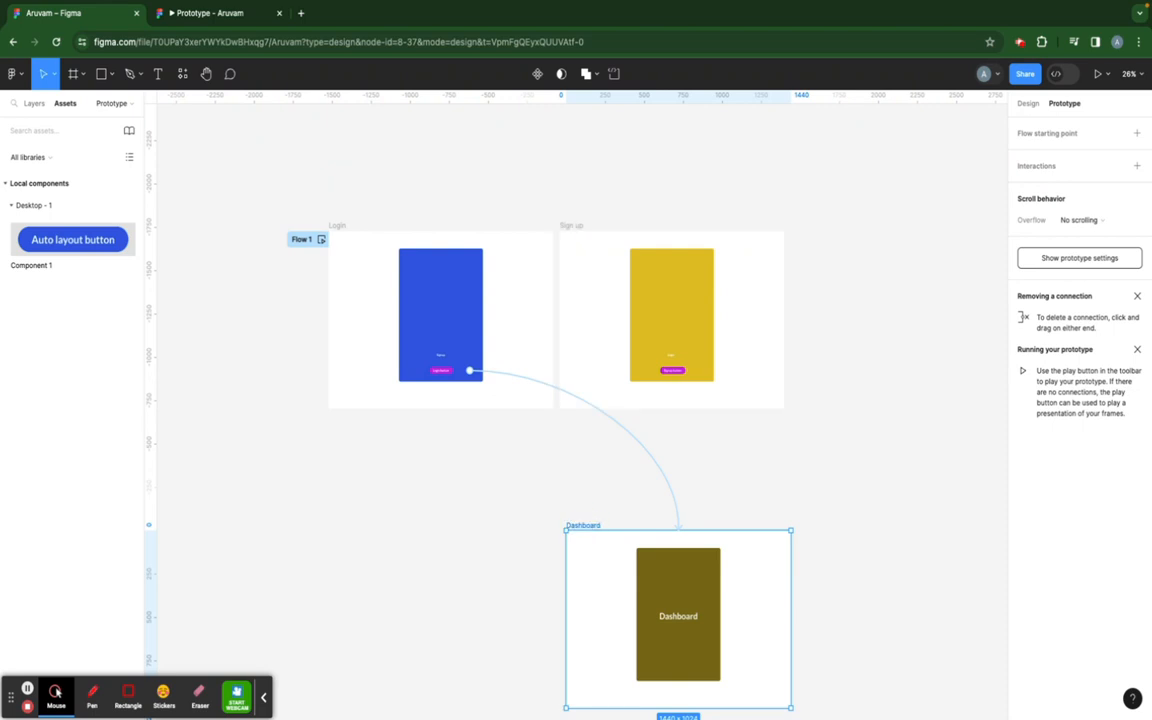
left_click(535, 507)
scroll(290, 196, "down", 1)
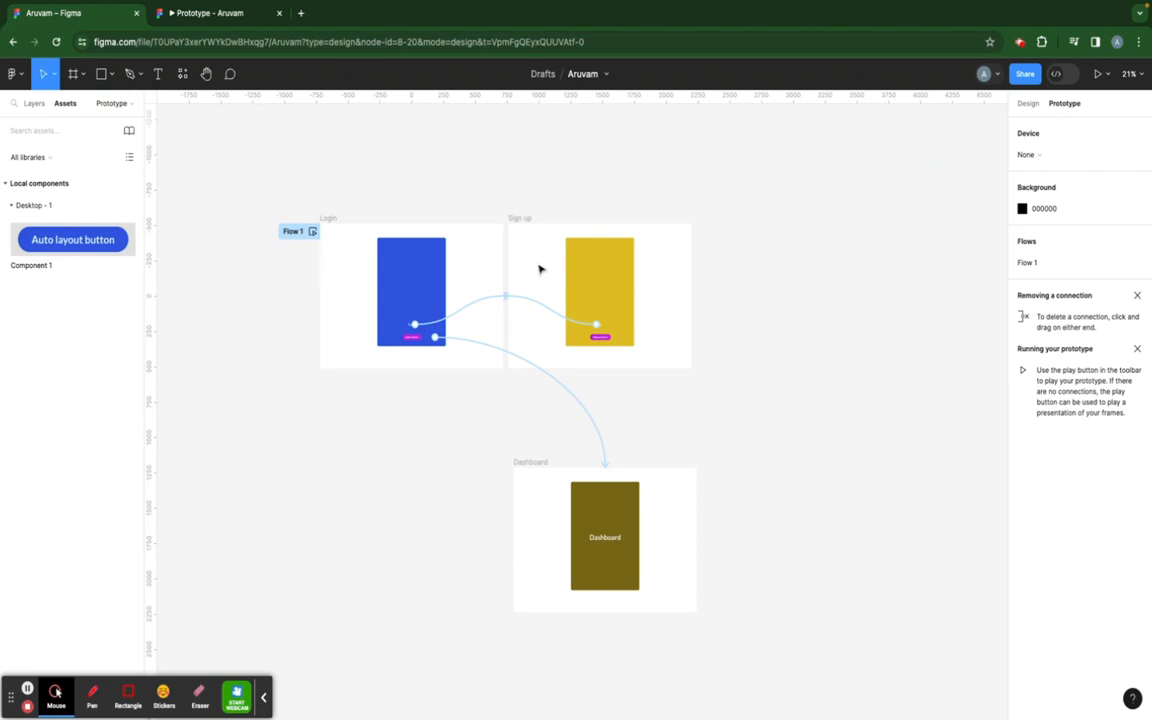
scroll(437, 334, "up", 5)
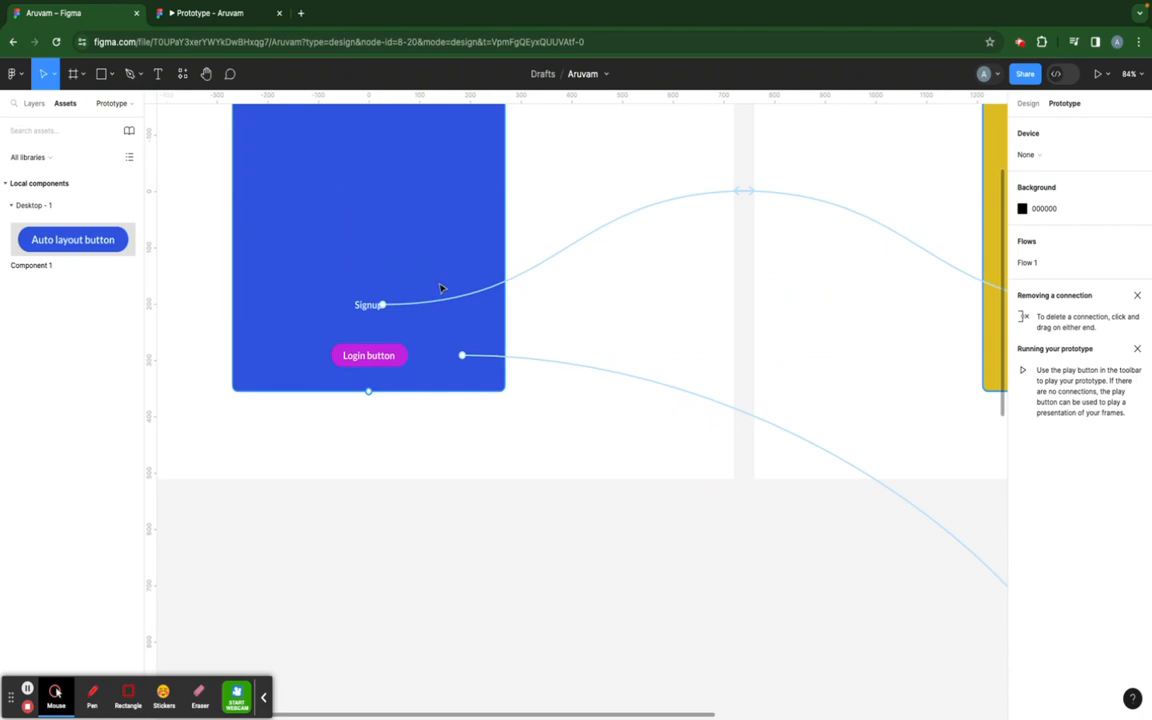
scroll(731, 278, "down", 3)
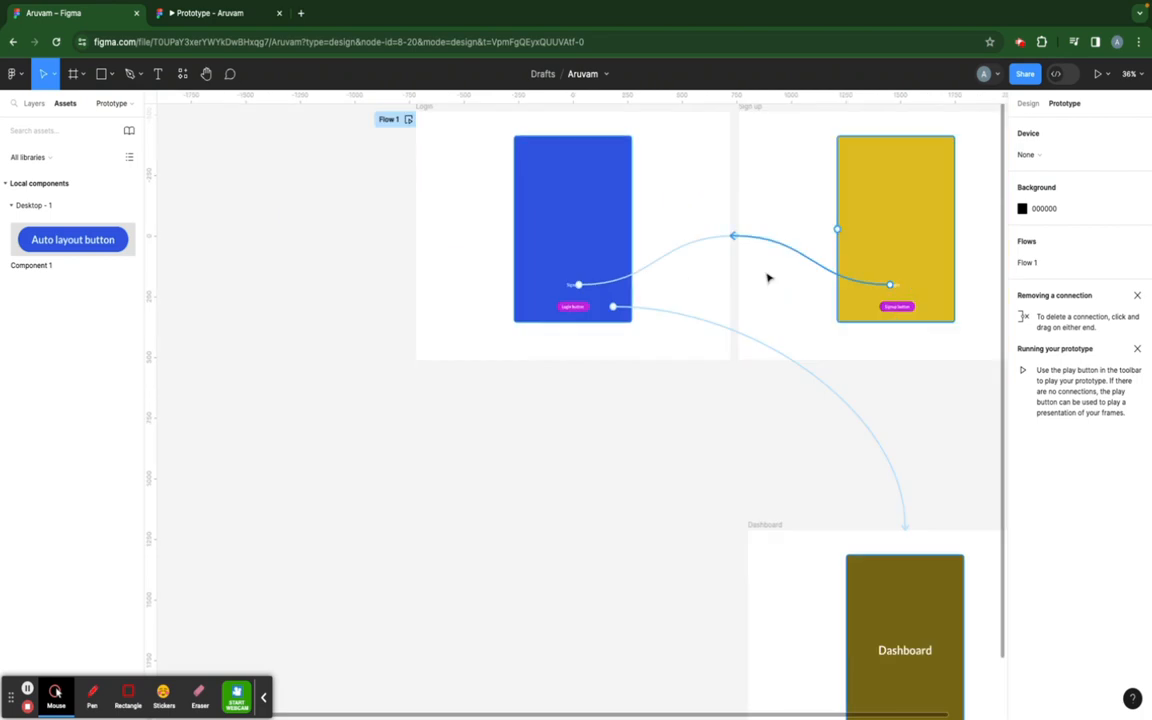
scroll(556, 248, "down", 2)
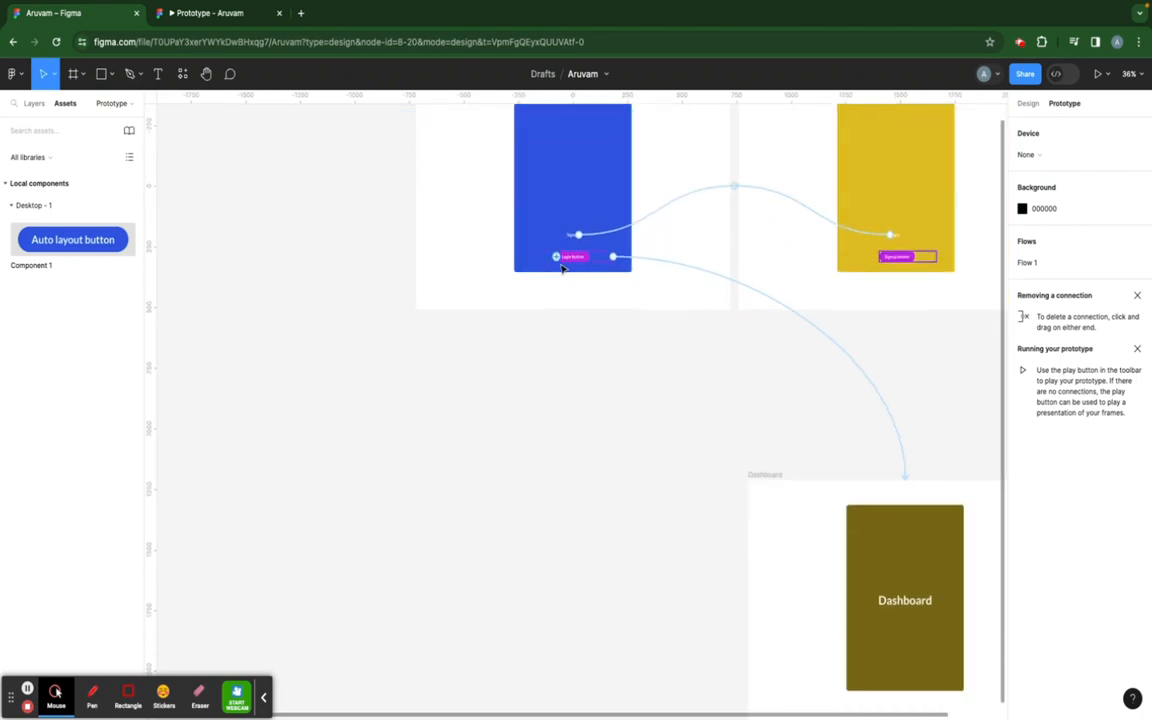
scroll(575, 263, "down", 1)
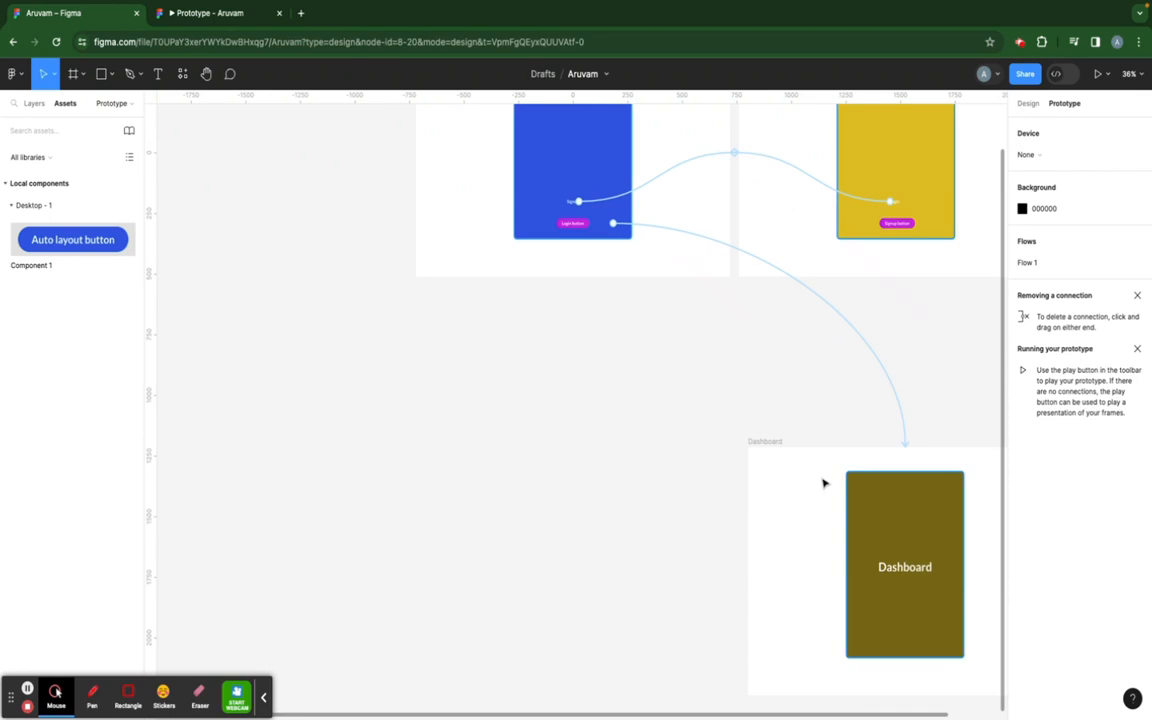
Run the prototype from the Login frame and test the Signup link, the Login link and the Login button
scroll(416, 341, "down", 3)
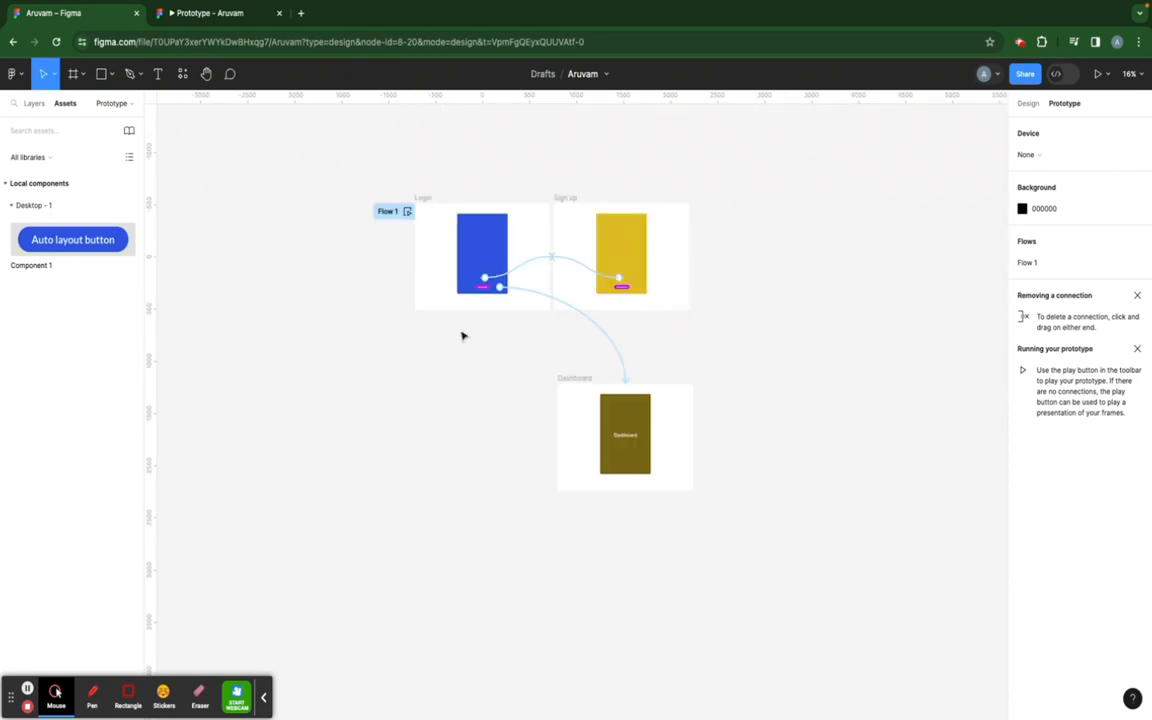
left_click(394, 211)
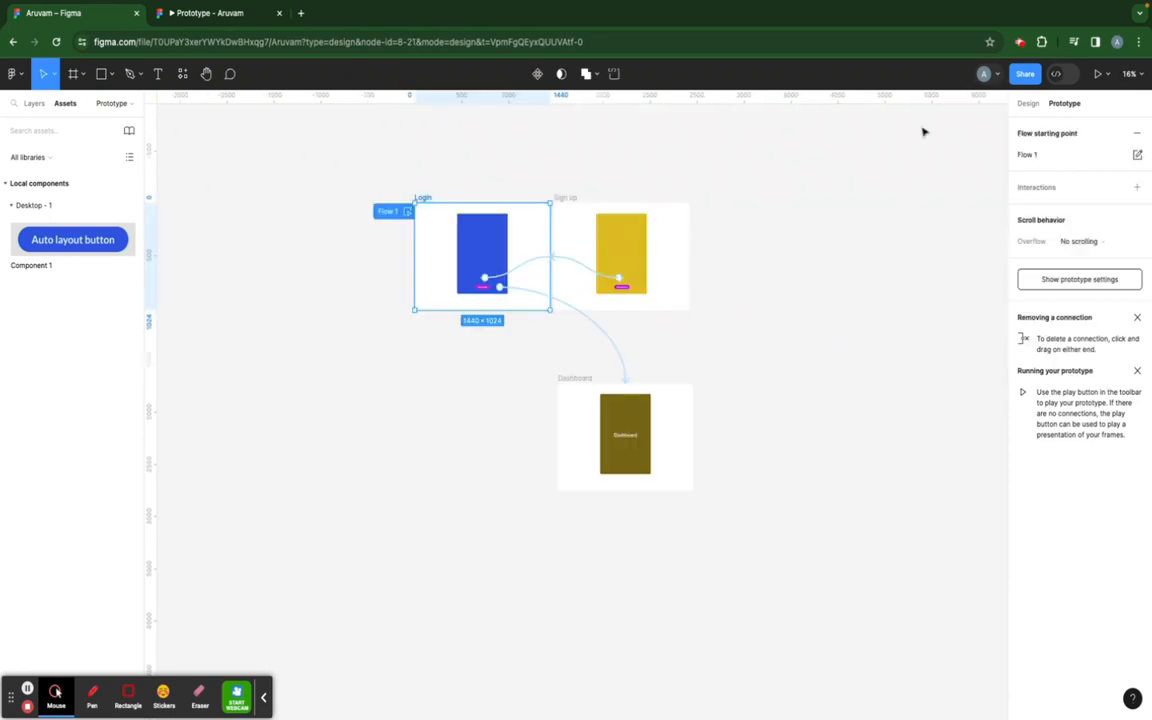
left_click(1098, 74)
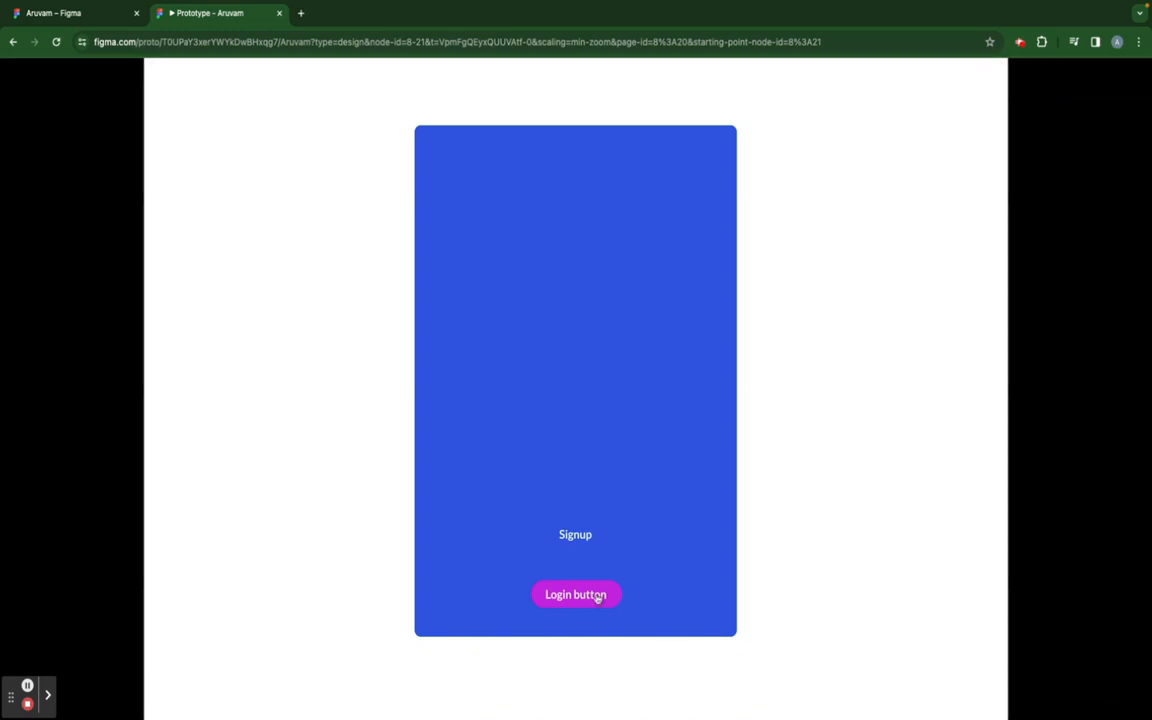
left_click(578, 535)
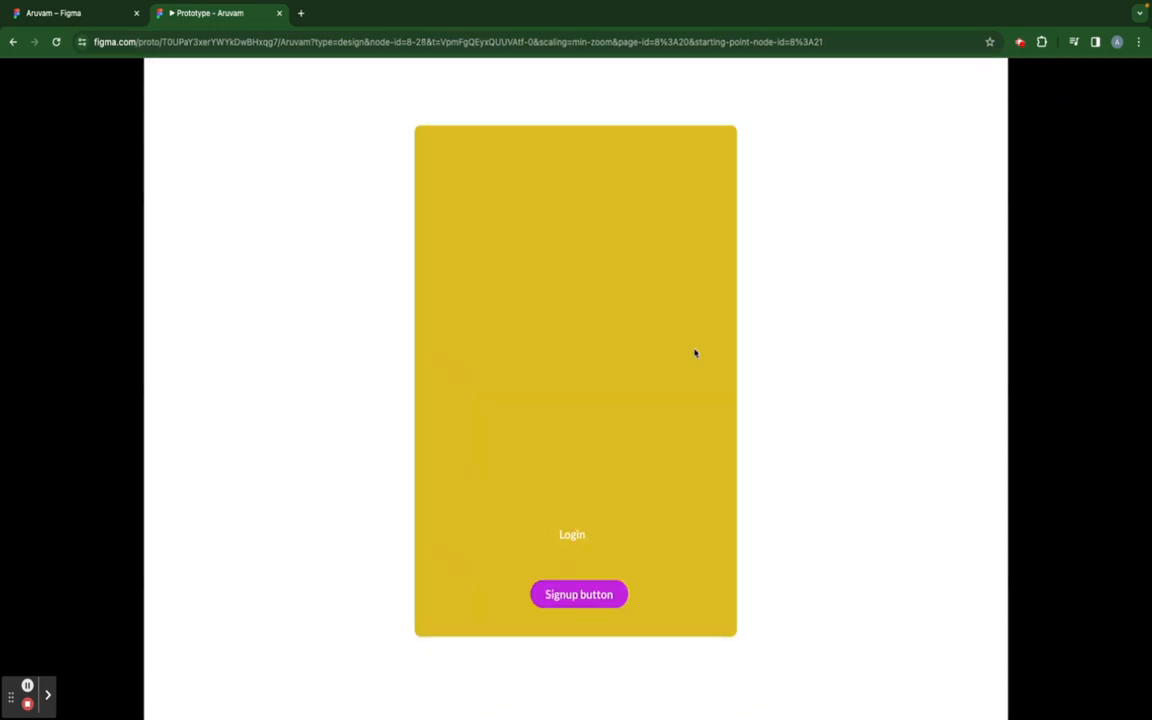
left_click(574, 540)
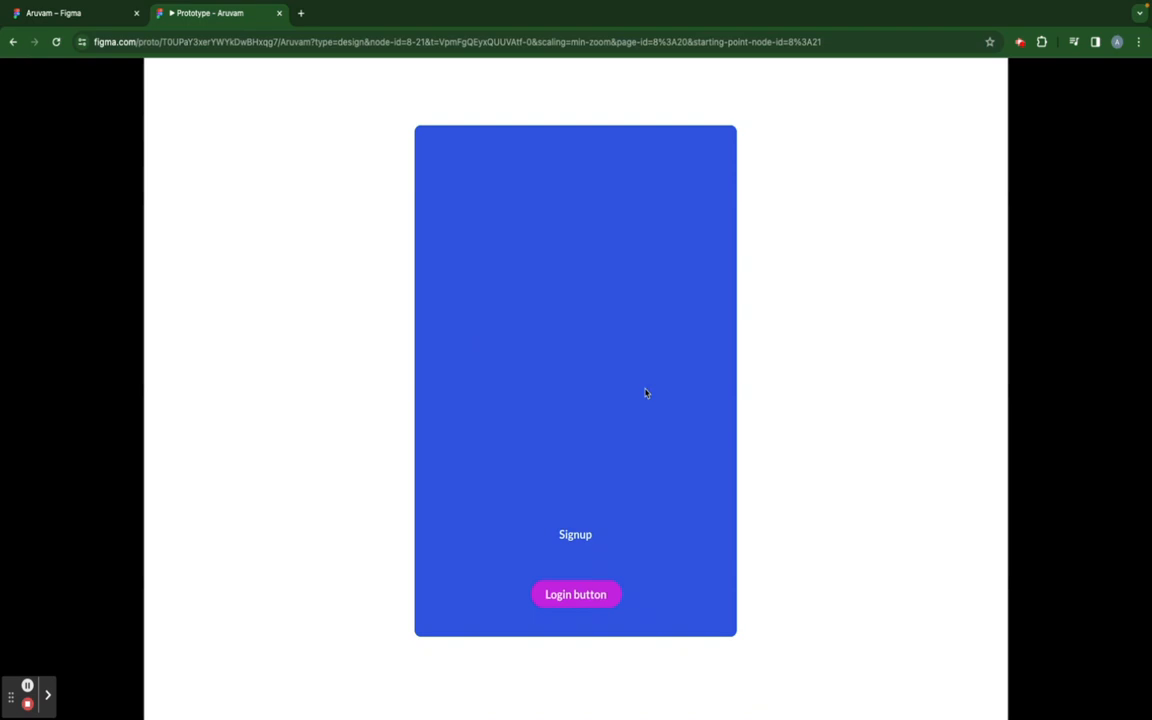
left_click(577, 596)
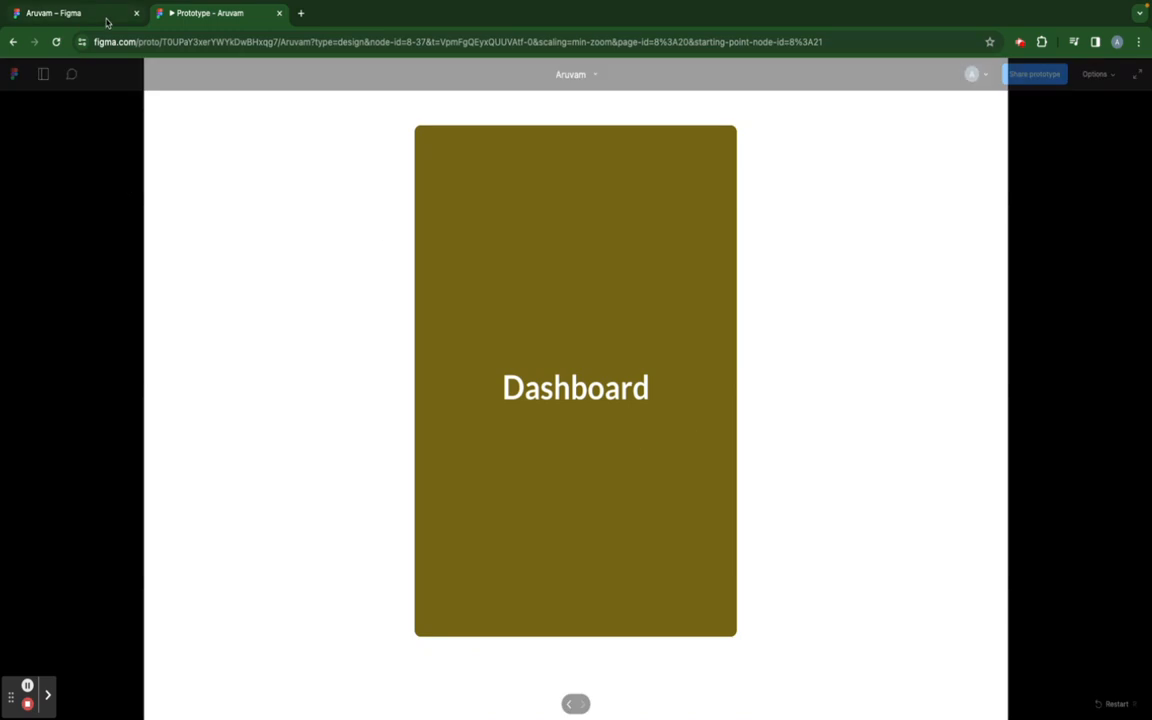
Return to the design file and rename the Login frame's flow starting point to "Auth"
left_click(55, 13)
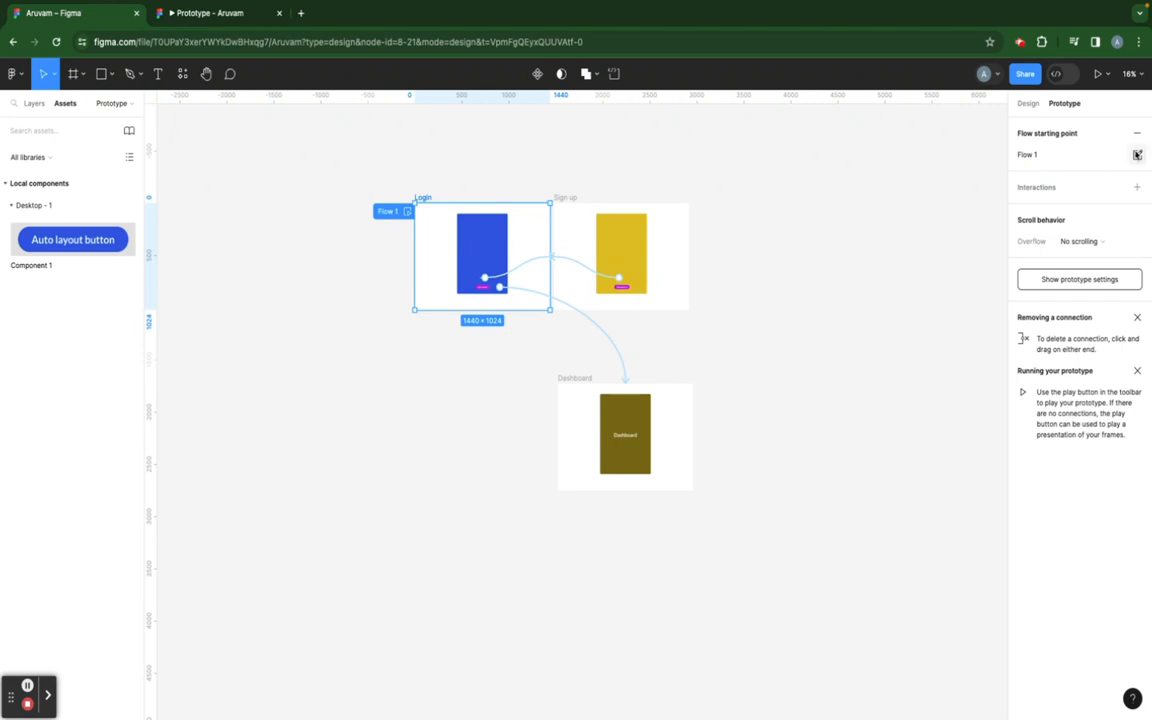
double_click(1025, 156)
type("Auth")
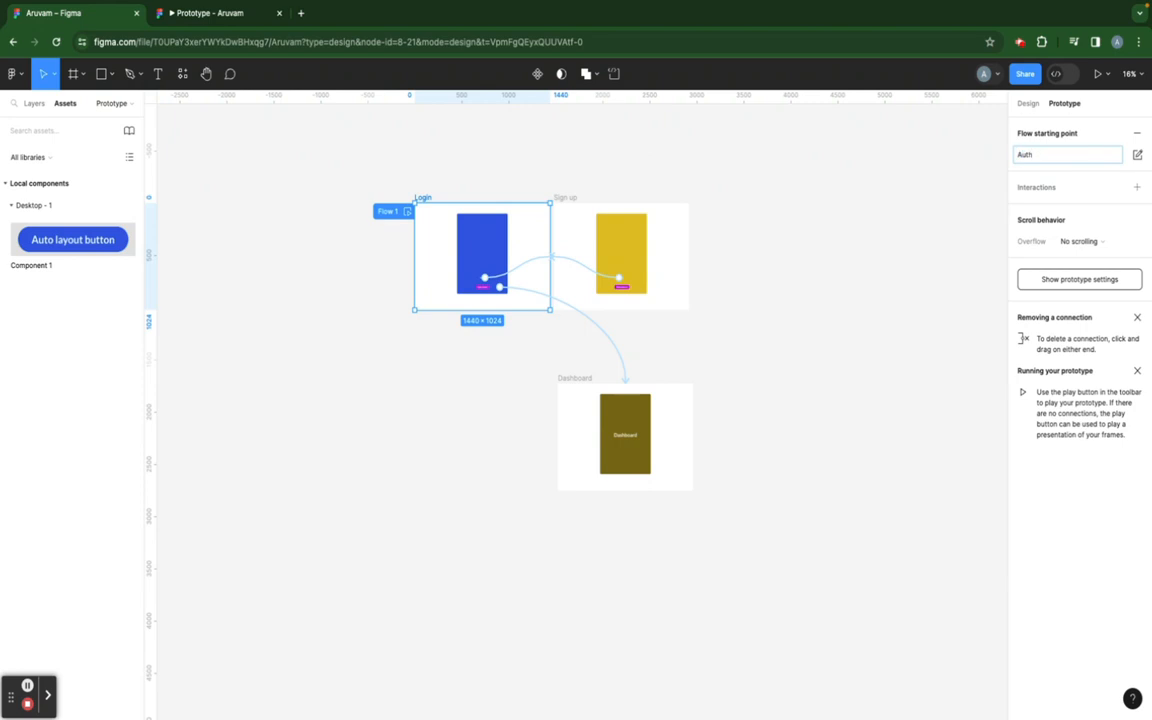
key("Return")
Set the Login frame's overflow scroll behavior to Vertical and dismiss the two prototype help tips
left_click(1084, 241)
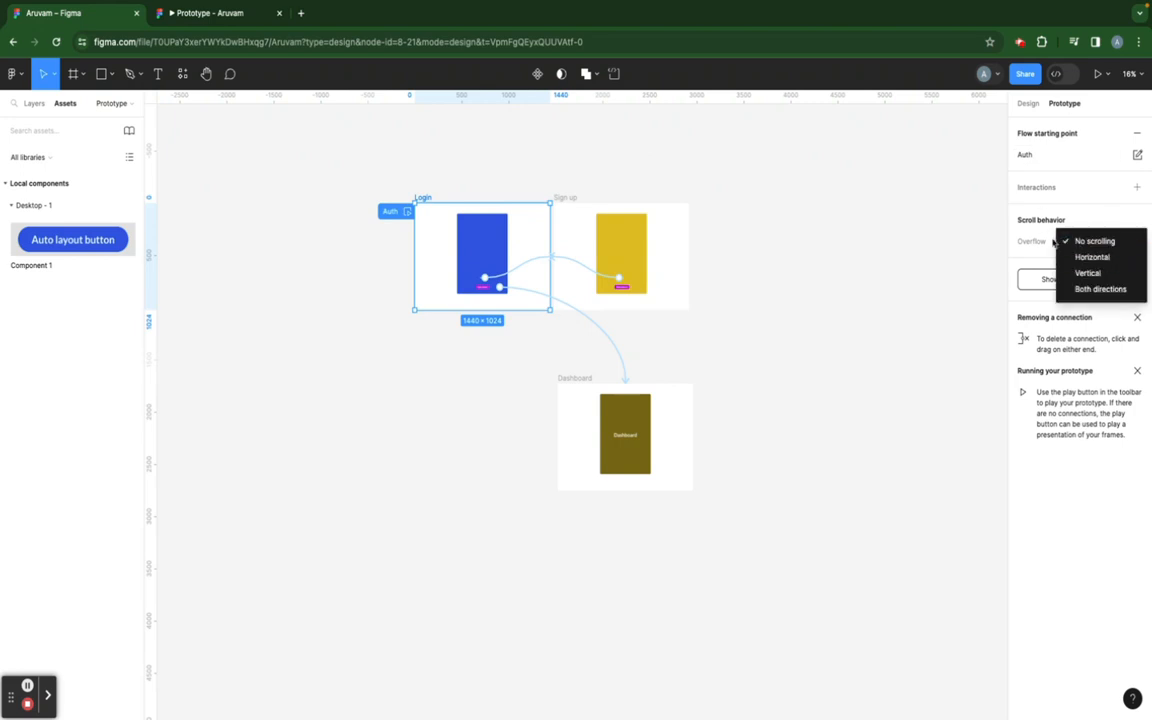
left_click(1092, 257)
left_click(1101, 245)
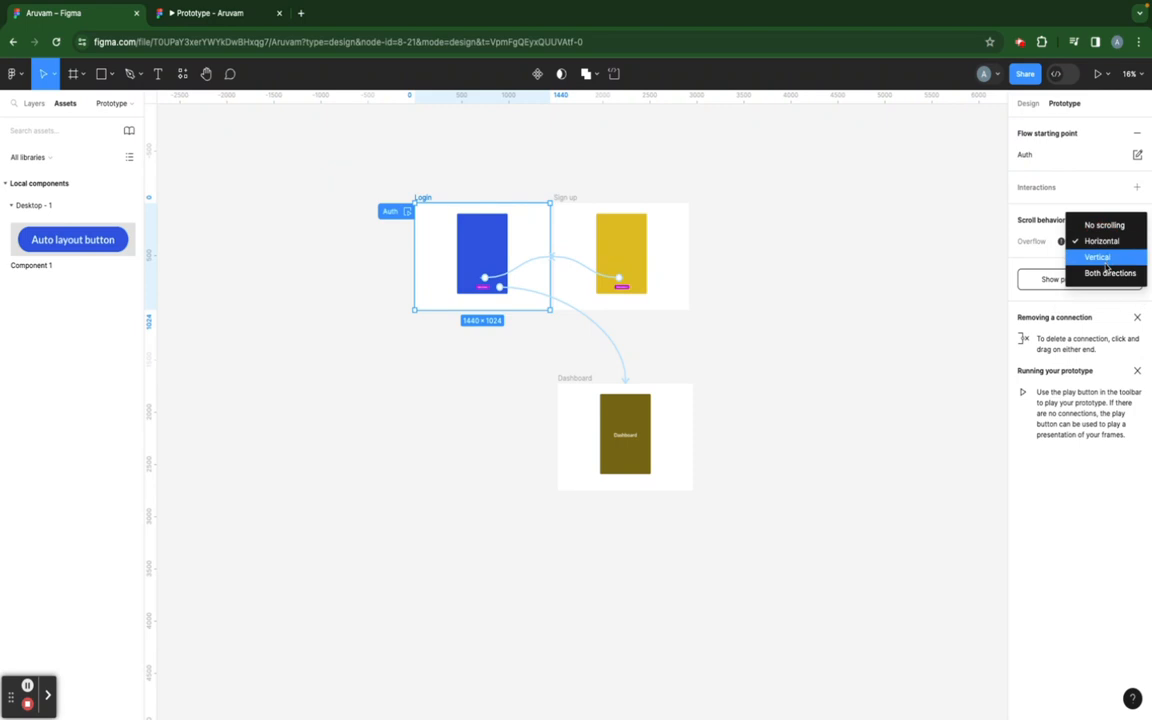
left_click(1100, 258)
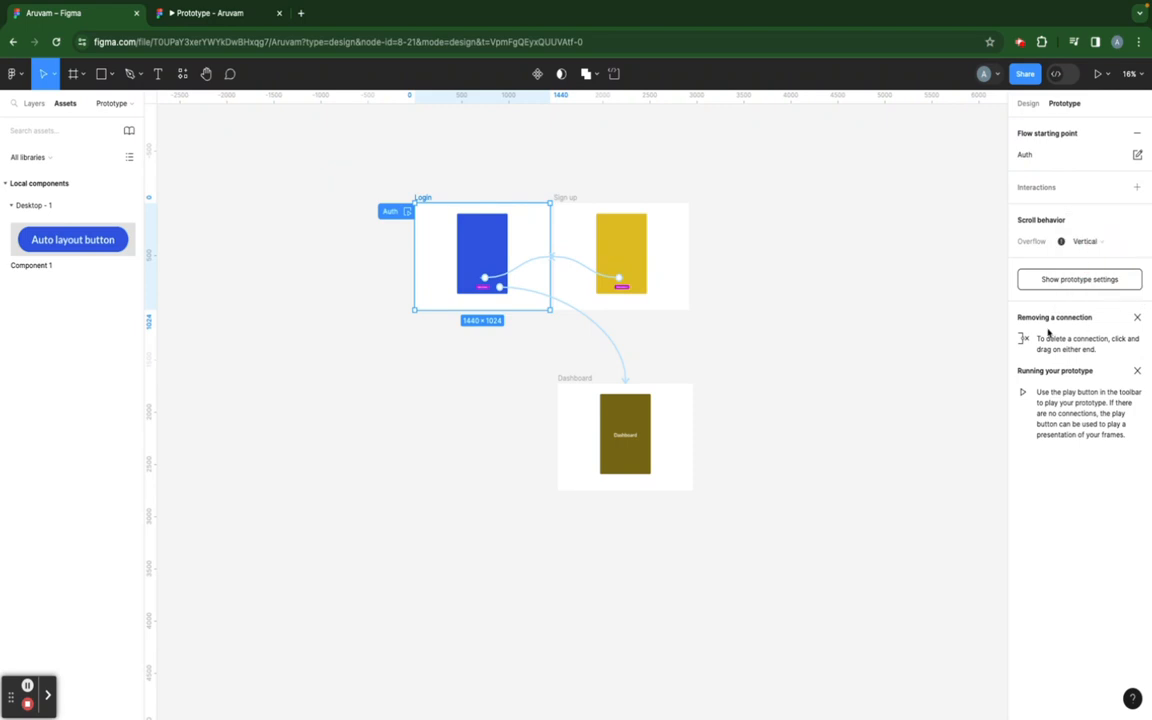
left_click(1137, 318)
left_click(1137, 318)
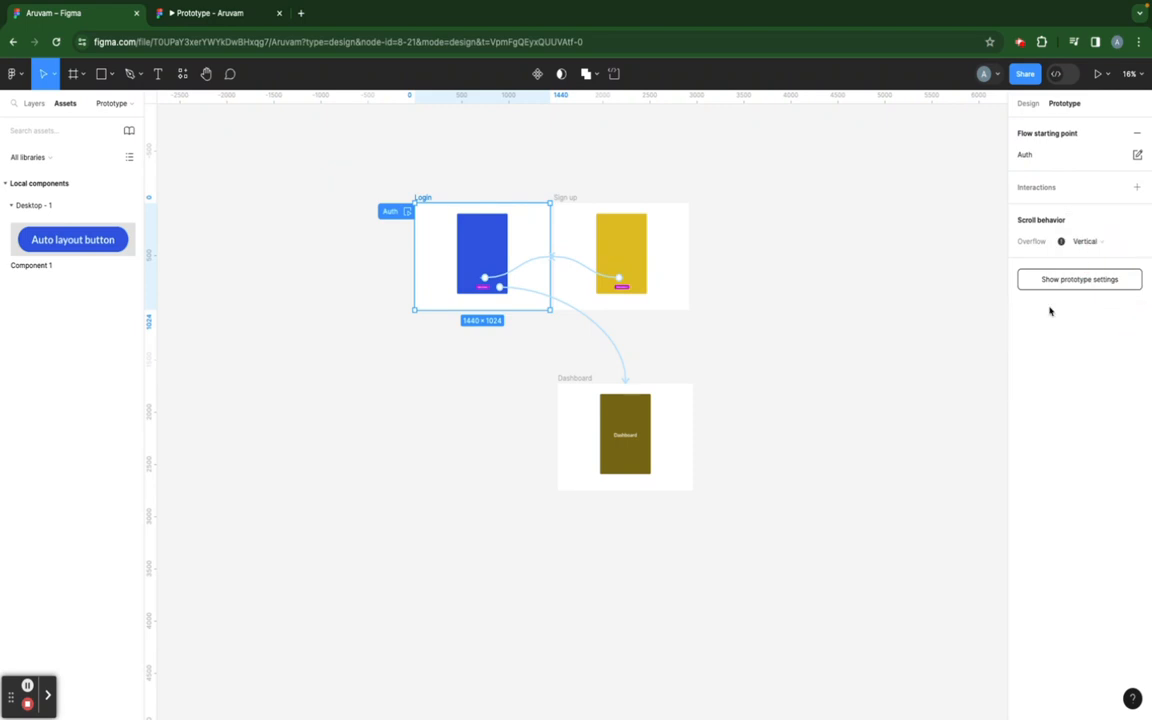
Return to the running prototype and set its display scaling to Fit to screen
left_click(192, 15)
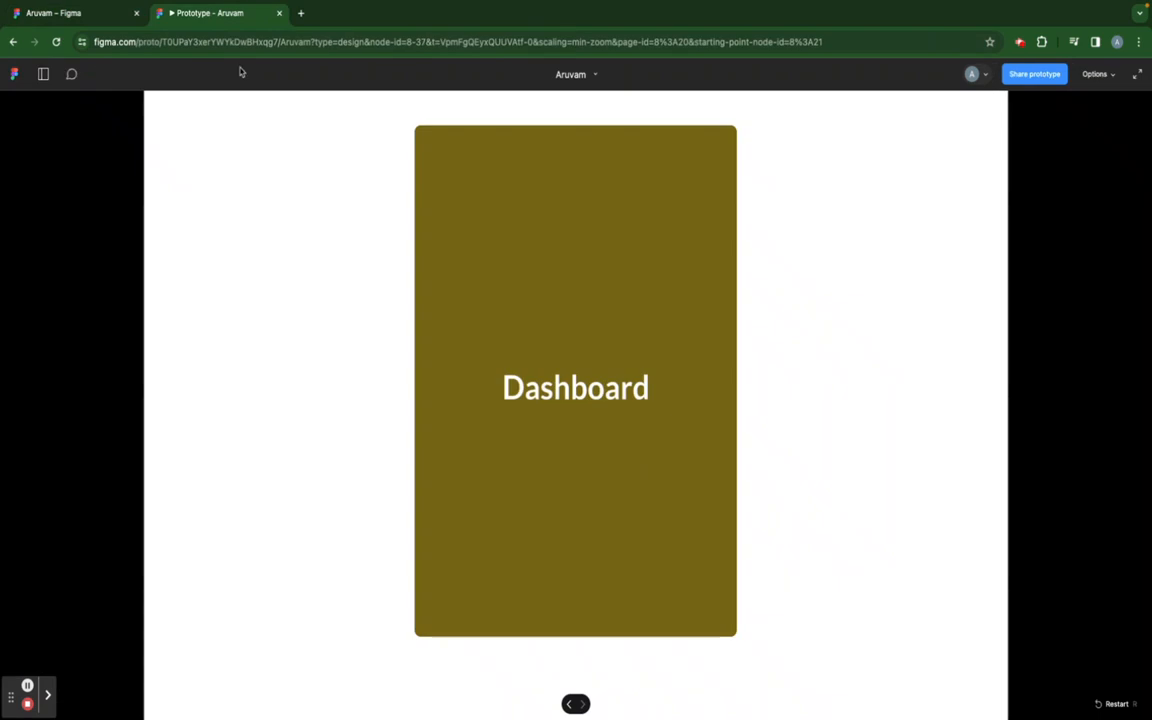
left_click(598, 243)
left_click(1114, 78)
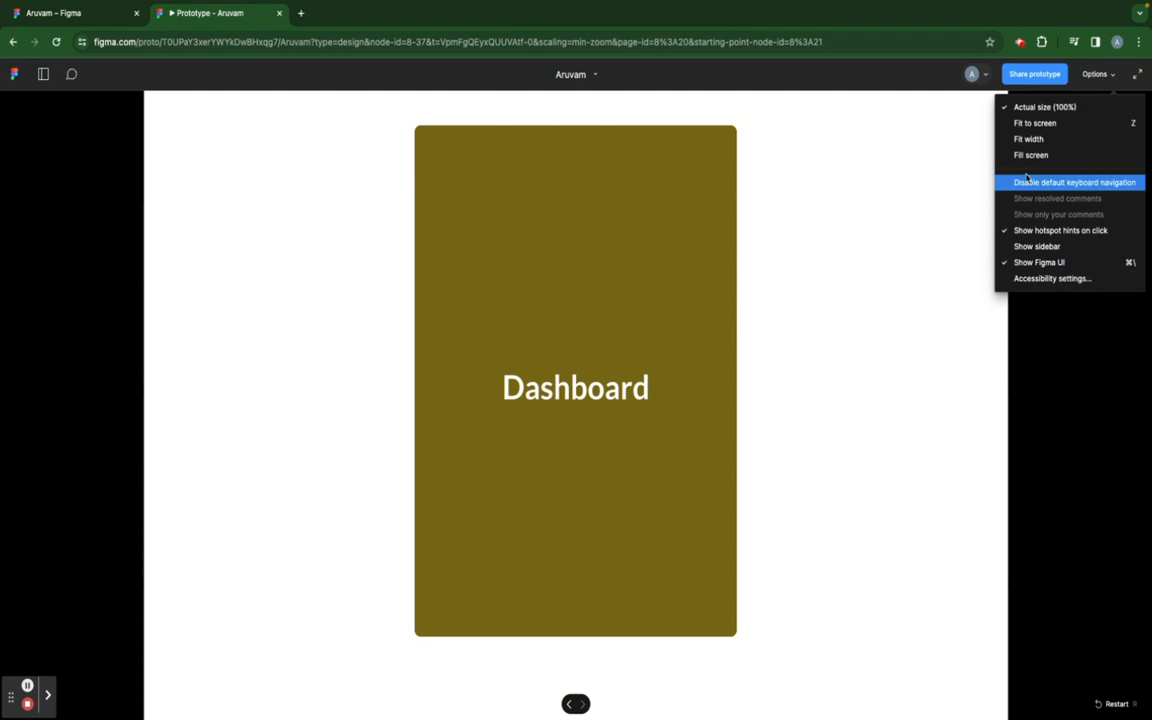
left_click(1035, 124)
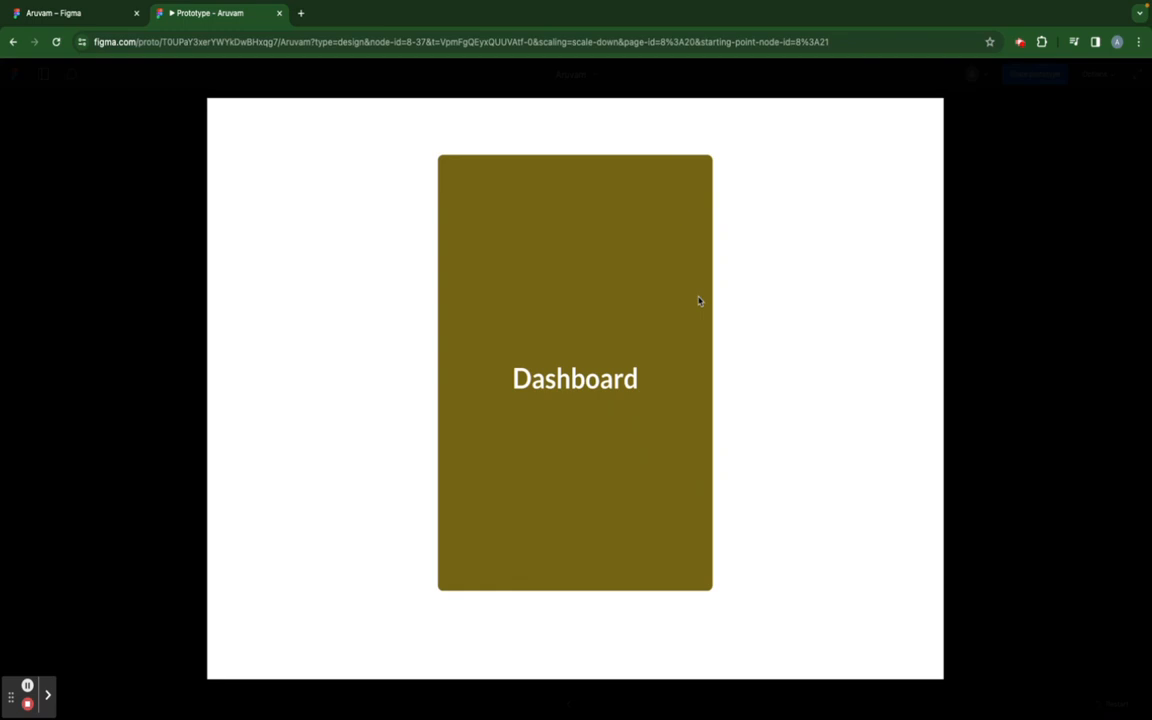
Open the running prototype's display options
left_click(1097, 74)
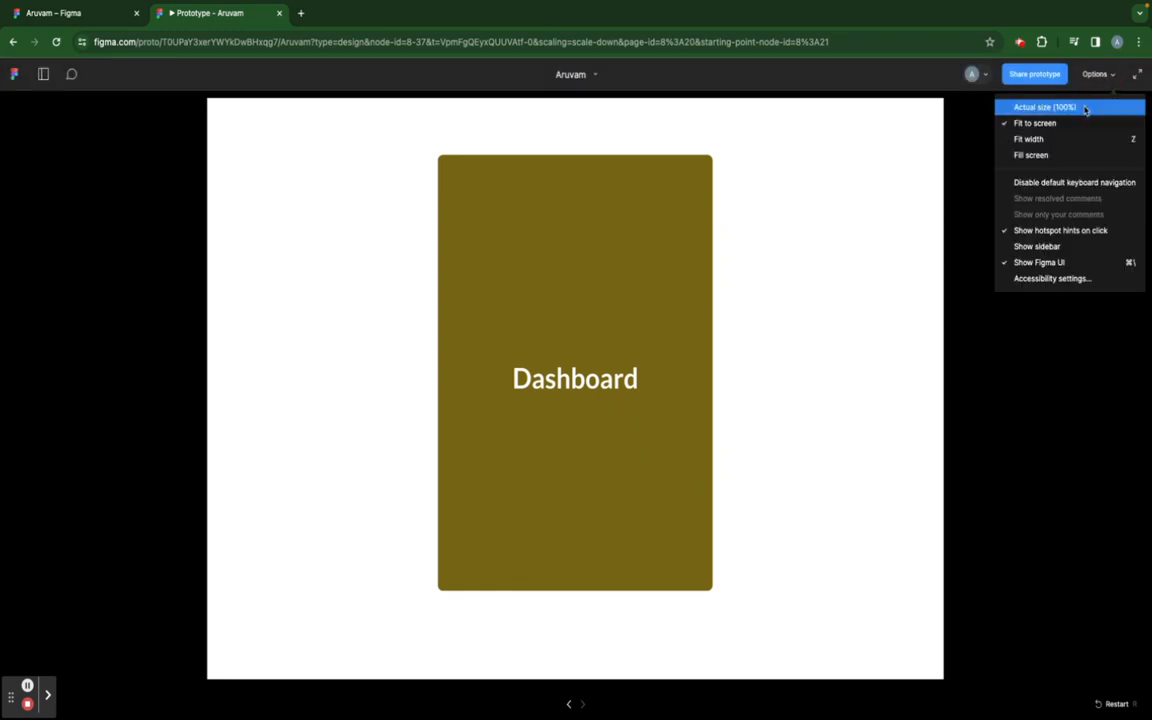